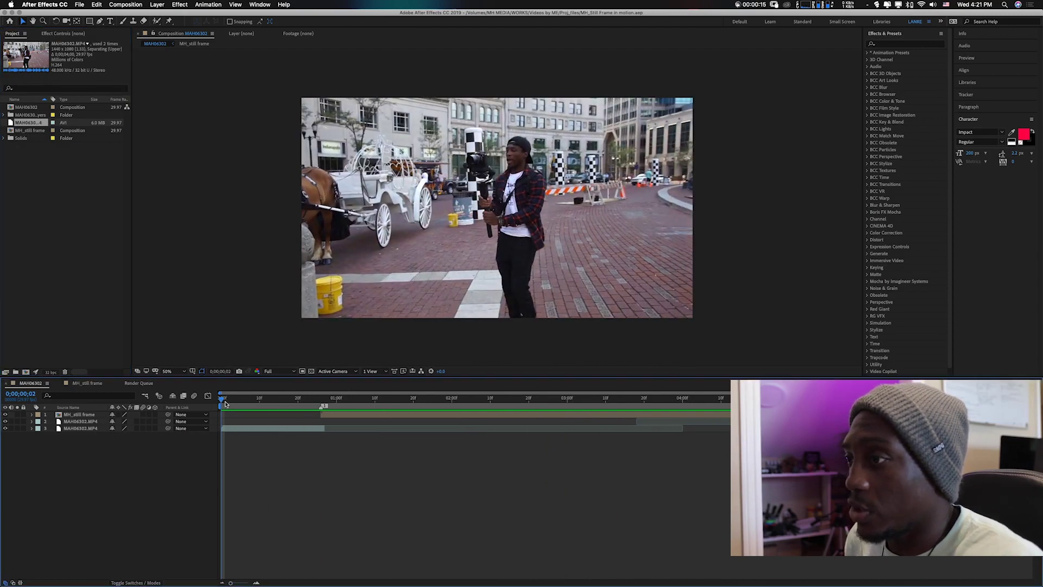
Scrub through the existing MAH06302 composition, play its source MP4 clip in the footage viewer, and close the MH_still frame timeline.
{"action": "left_click", "coordinate": [225, 403]}
{"action": "left_click_drag", "start_coordinate": [225, 403], "coordinate": [868, 407]}
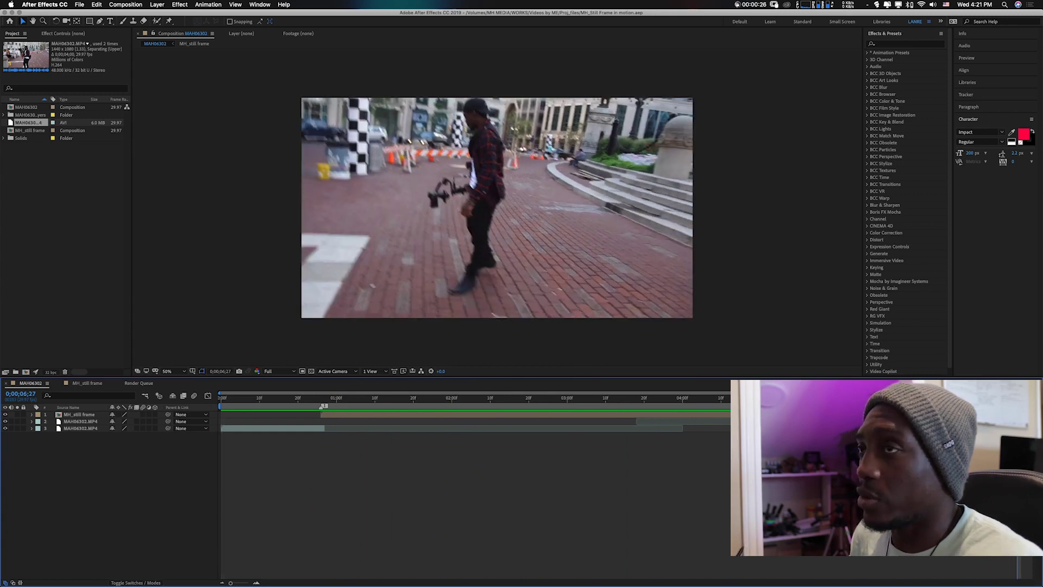
{"action": "left_click", "coordinate": [29, 125]}
{"action": "double_click", "coordinate": [31, 125]}
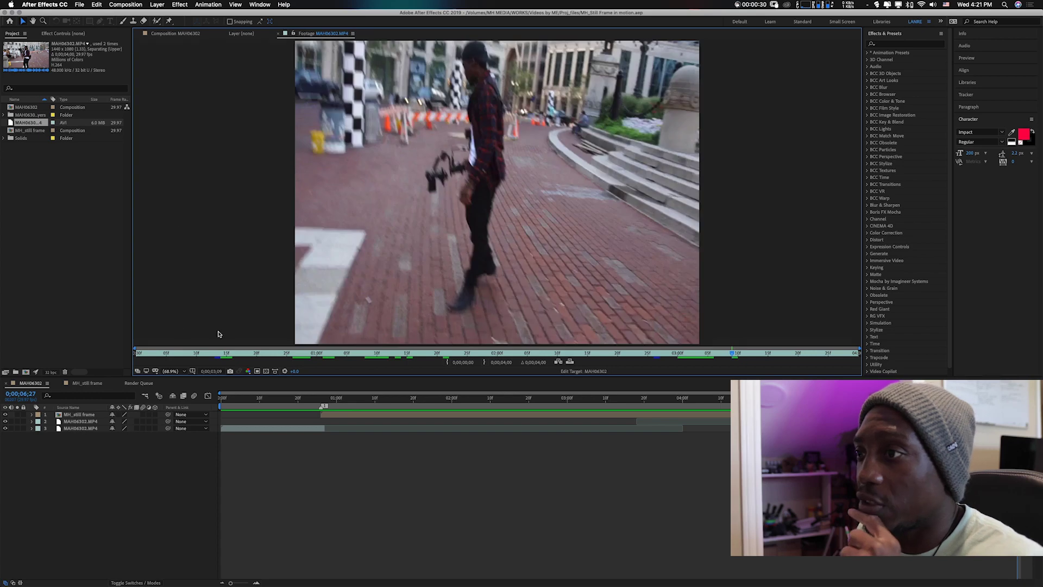
{"action": "left_click", "coordinate": [145, 355]}
{"action": "key", "text": "space"}
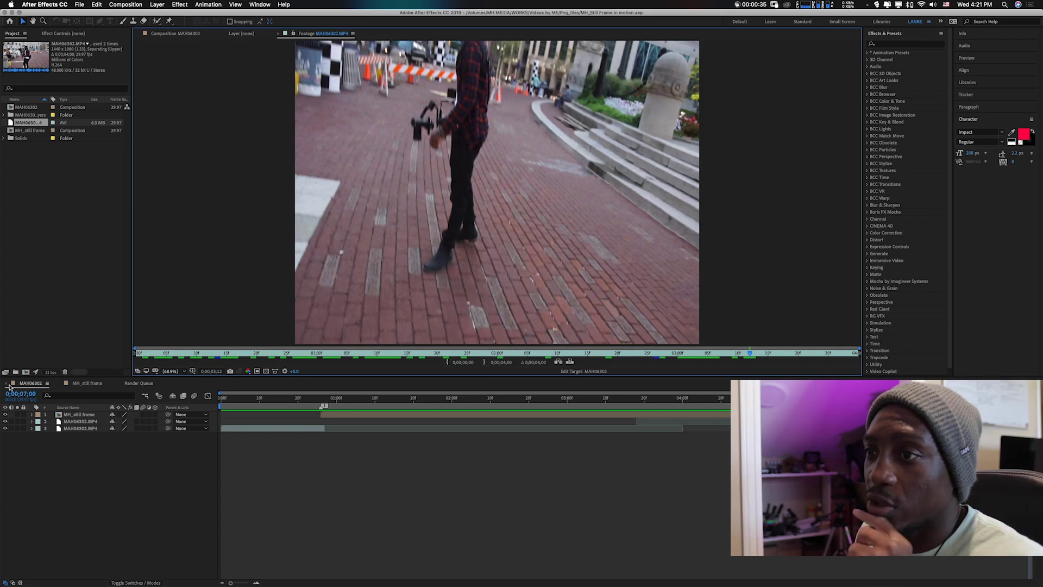
{"action": "left_click", "coordinate": [85, 384]}
{"action": "left_click", "coordinate": [61, 384]}
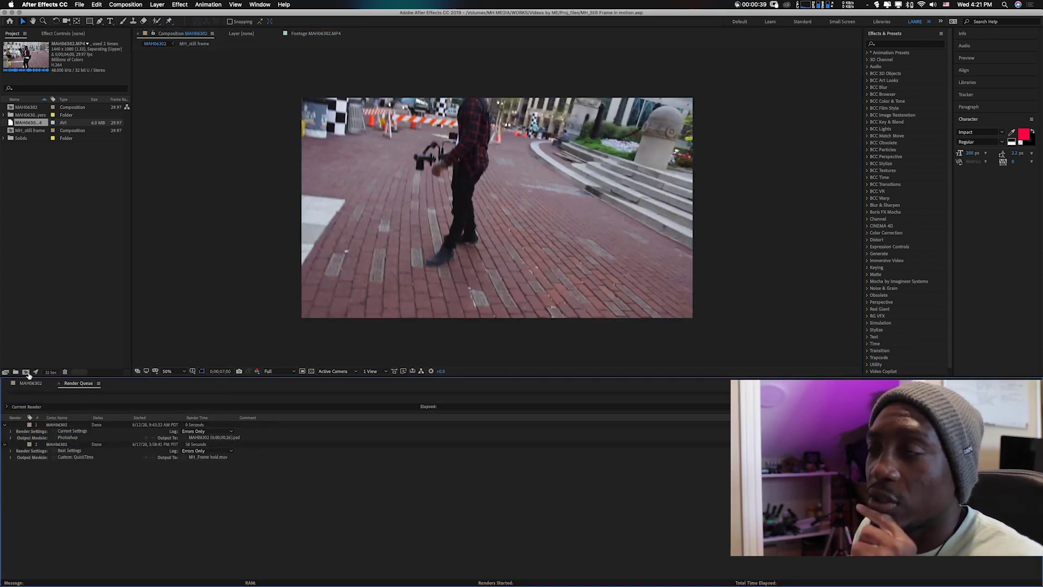
{"action": "left_click", "coordinate": [27, 373]}
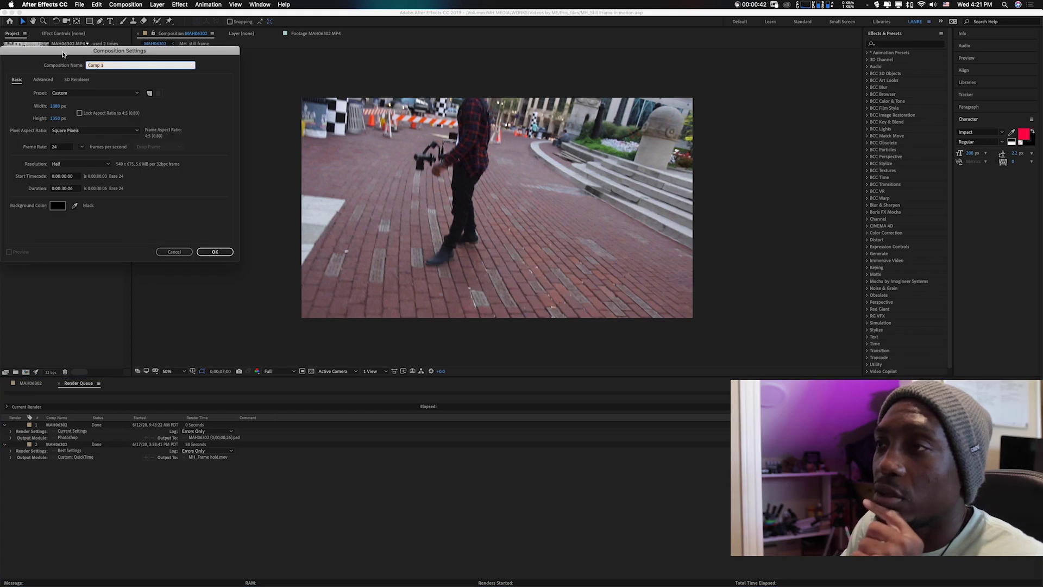
{"action": "left_click_drag", "start_coordinate": [66, 52], "coordinate": [195, 121]}
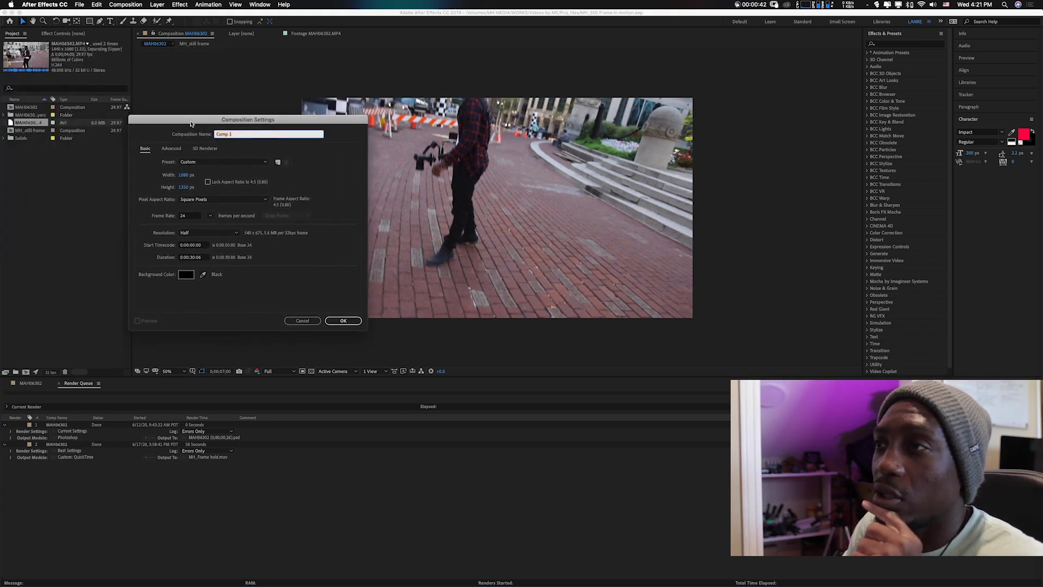
{"action": "left_click", "coordinate": [185, 176]}
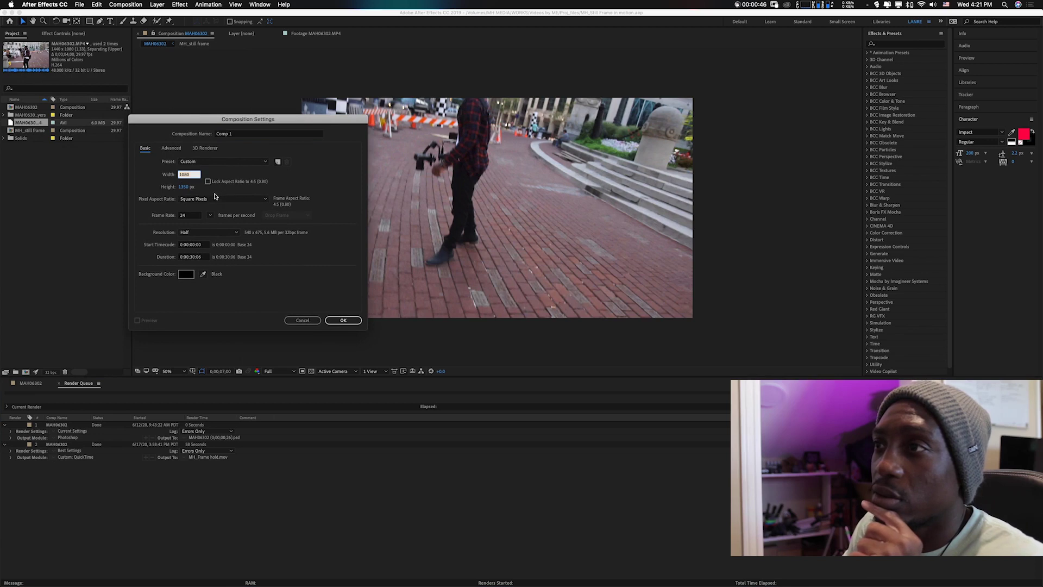
{"action": "left_click", "coordinate": [305, 320]}
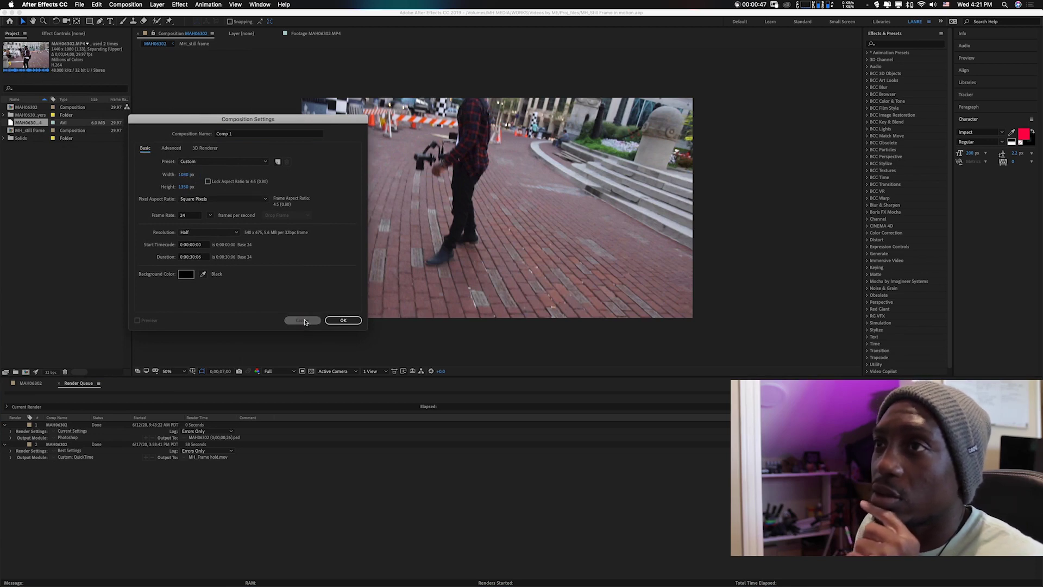
Create a composition from the source MP4 clip and set it to Square Pixels with a width of 1920 px.
{"action": "left_click_drag", "start_coordinate": [28, 125], "coordinate": [25, 374]}
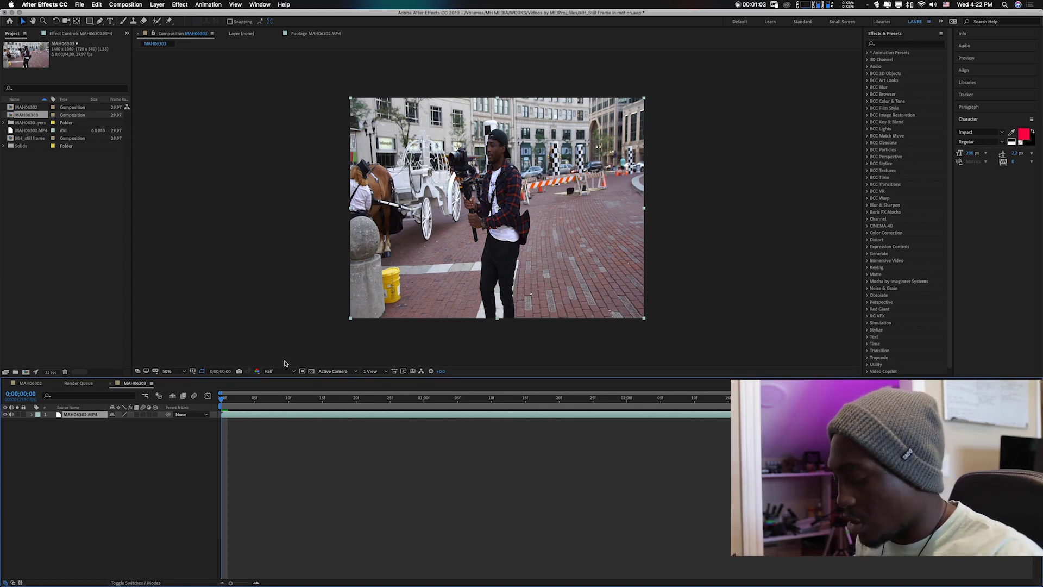
{"action": "key", "text": "super+k"}
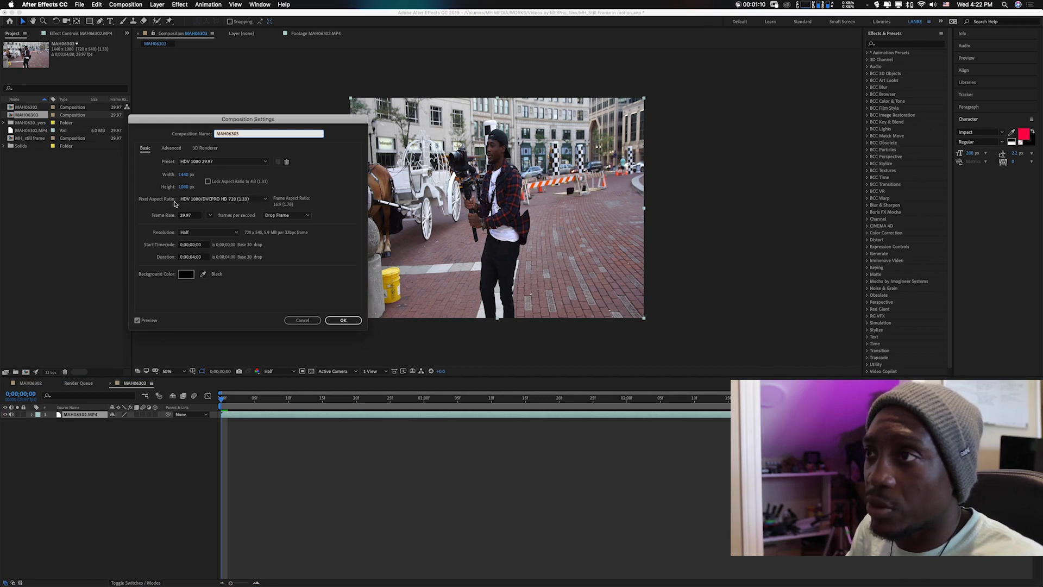
{"action": "left_click", "coordinate": [213, 200]}
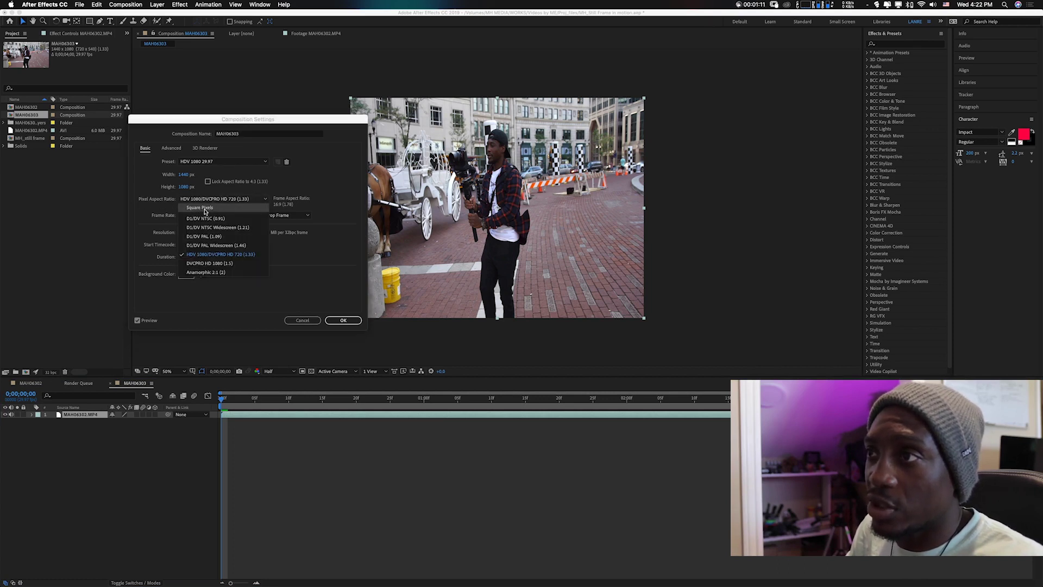
{"action": "left_click", "coordinate": [207, 209]}
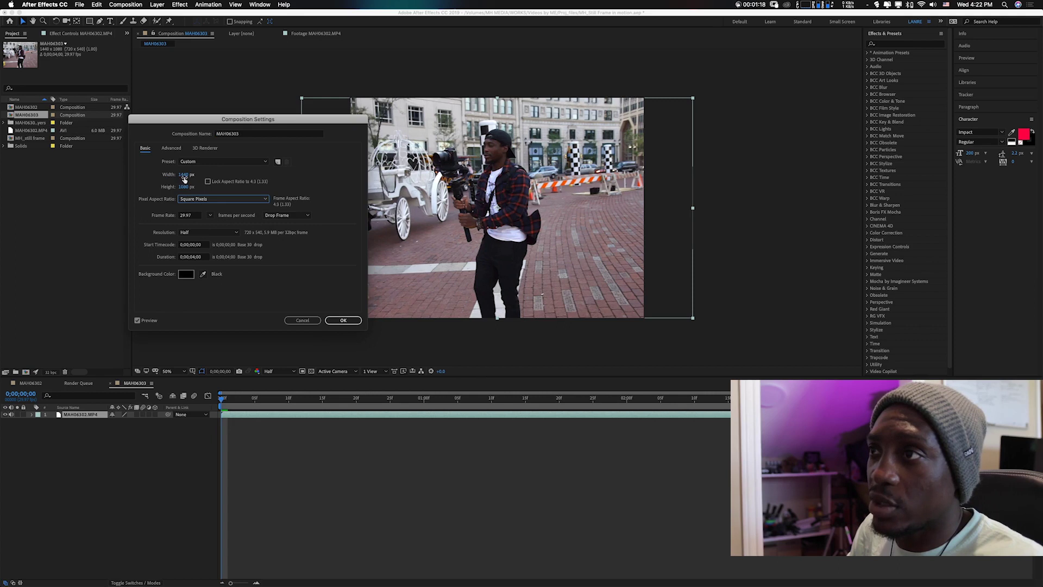
{"action": "left_click", "coordinate": [185, 175]}
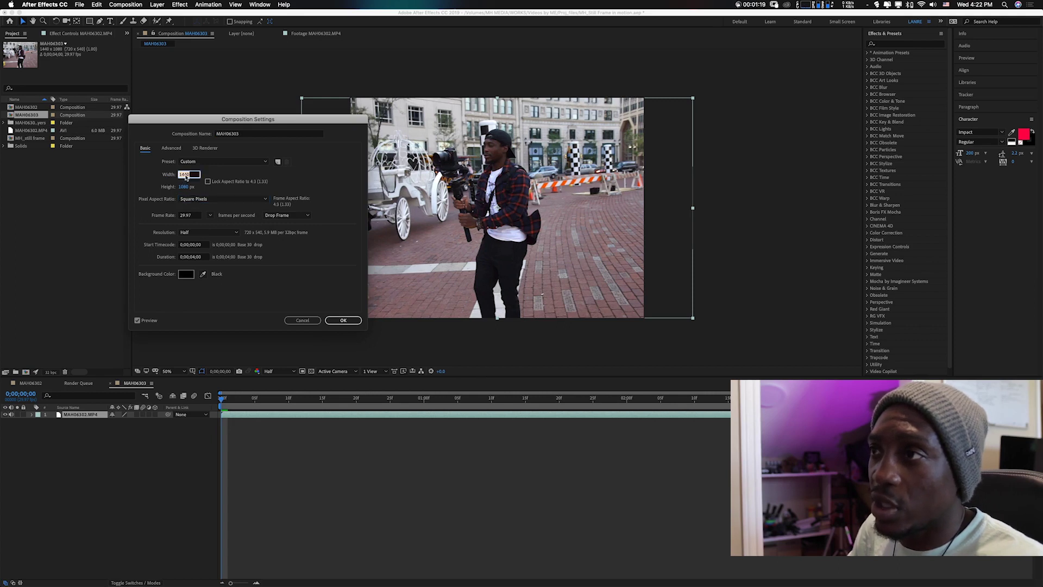
{"action": "type", "text": "1920"}
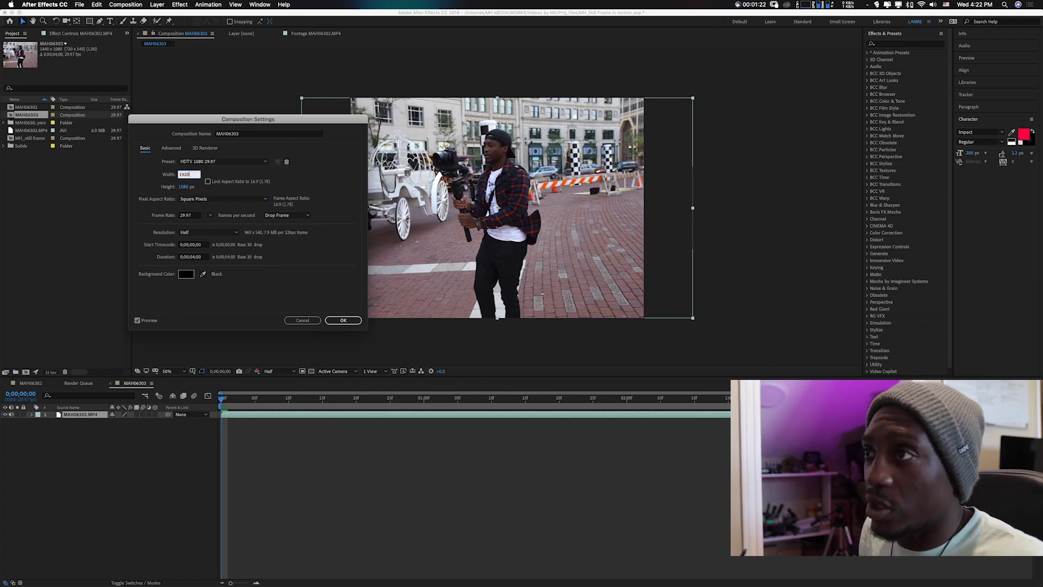
{"action": "left_click", "coordinate": [337, 322]}
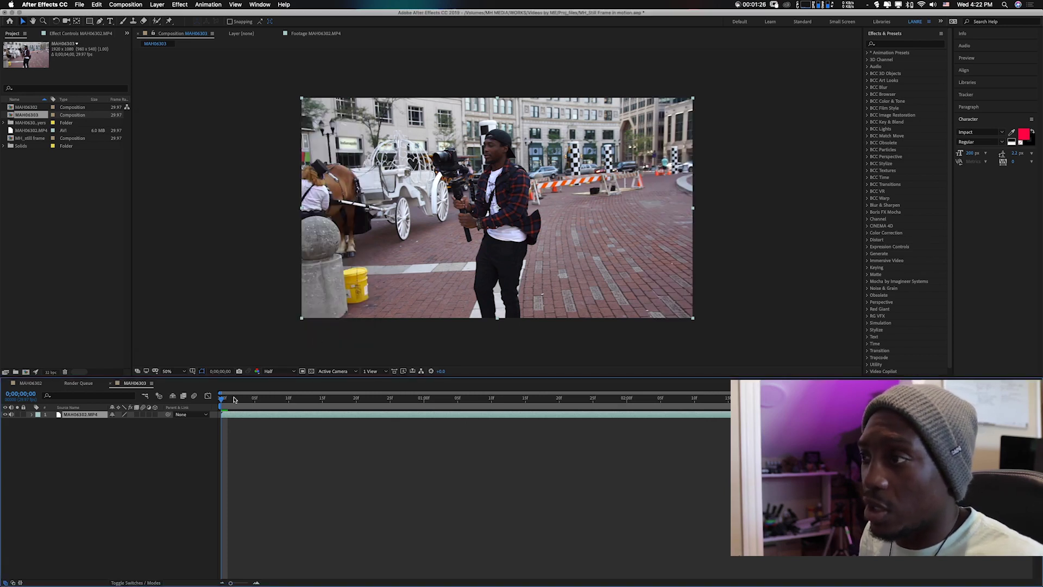
Play back the new composition and place a composition marker on the frame at 0;00;00;20.
{"action": "key", "text": "space"}
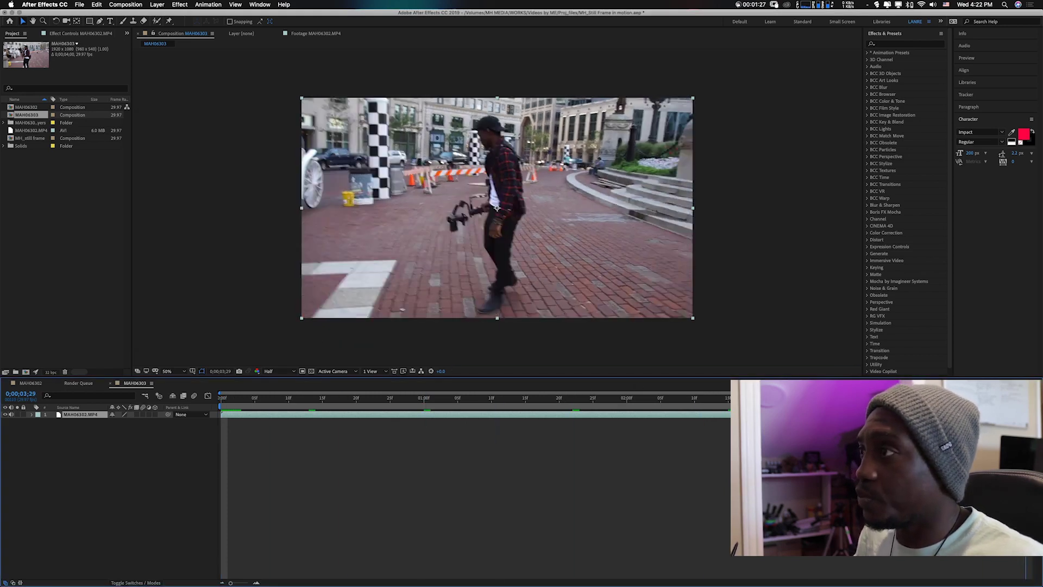
{"action": "key", "text": "space"}
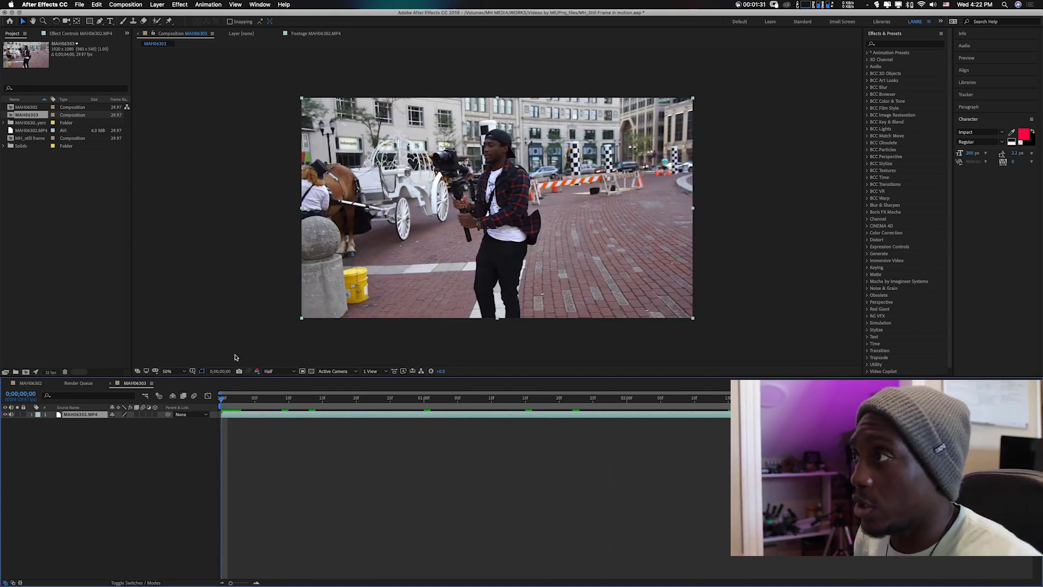
{"action": "left_click_drag", "start_coordinate": [222, 403], "coordinate": [357, 402]}
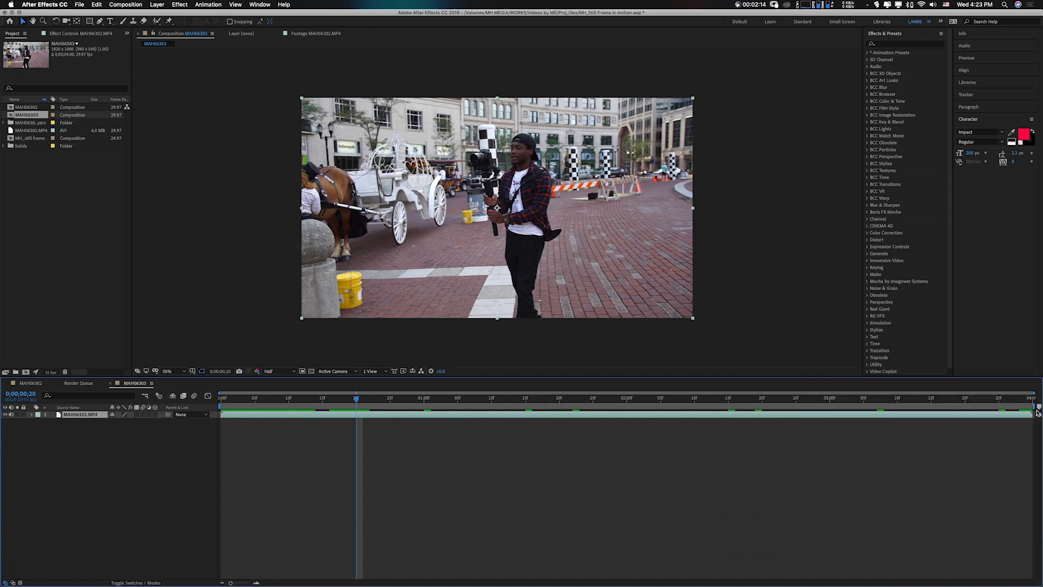
{"action": "left_click", "coordinate": [1039, 408]}
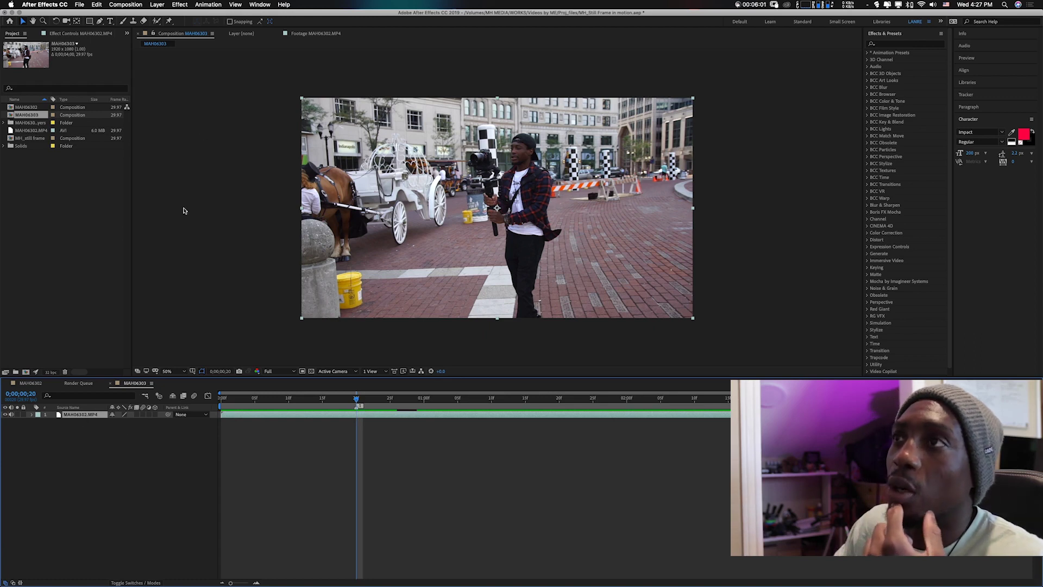
Queue the current frame for export as a Photoshop image file and check its output module settings without changing them.
{"action": "left_click", "coordinate": [129, 5]}
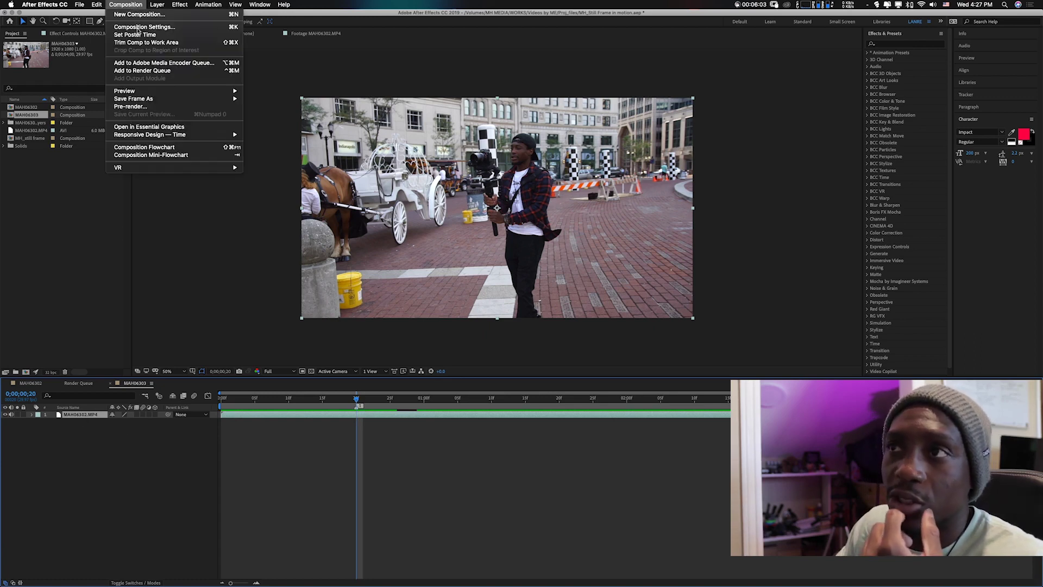
{"action": "mouse_move", "coordinate": [141, 100]}
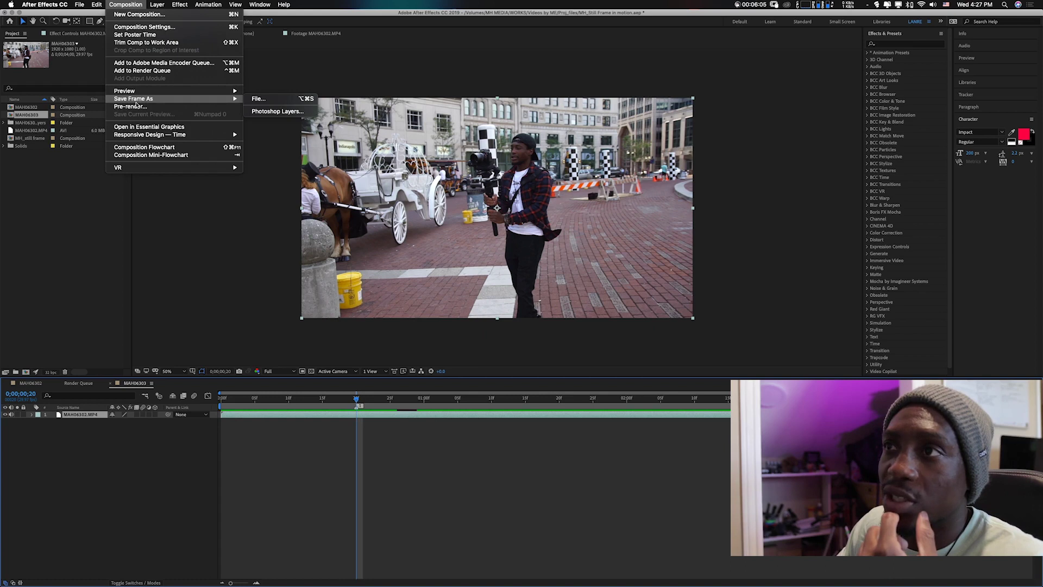
{"action": "left_click", "coordinate": [278, 102]}
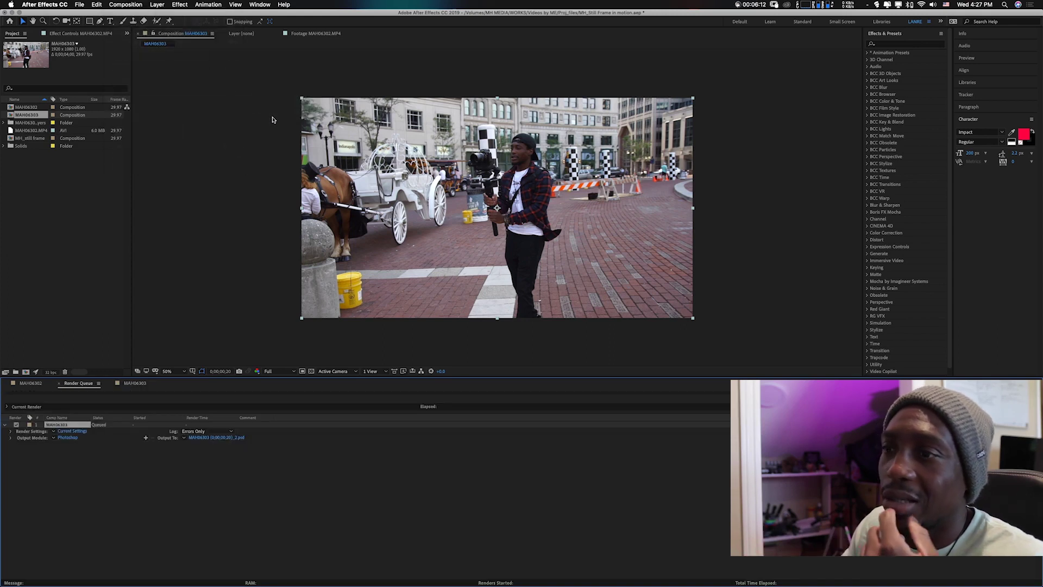
{"action": "left_click", "coordinate": [68, 437]}
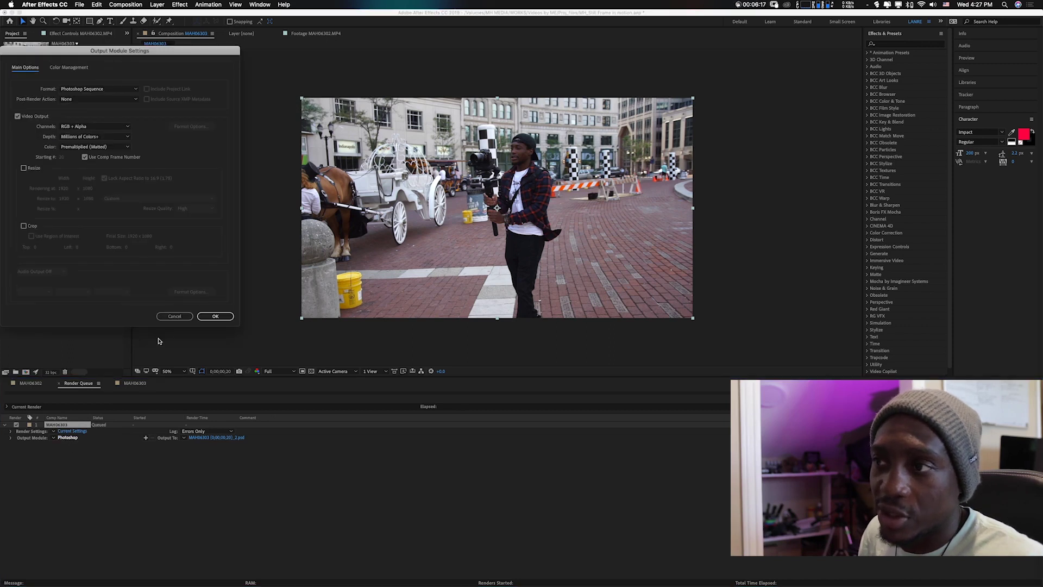
{"action": "left_click", "coordinate": [174, 315]}
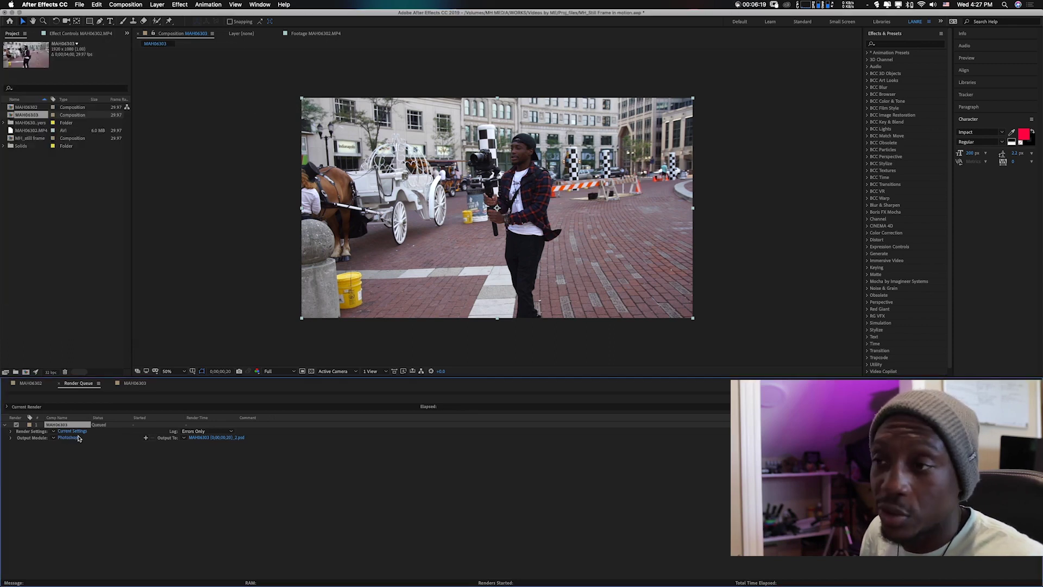
Name the queued frame's output file mh_frame.psd in the Documents folder and render it.
{"action": "left_click", "coordinate": [217, 437]}
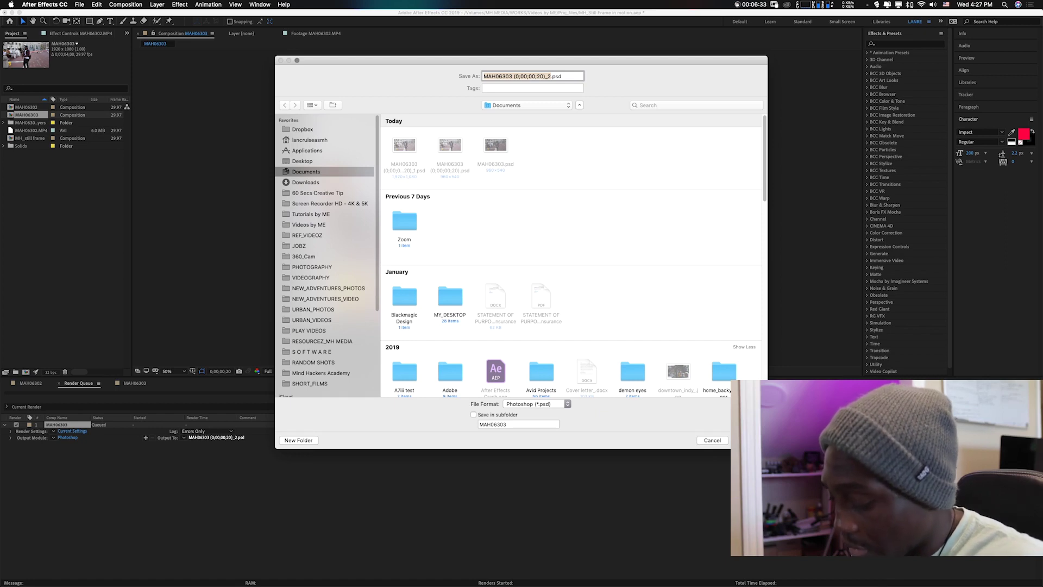
{"action": "type", "text": "mh_frame"}
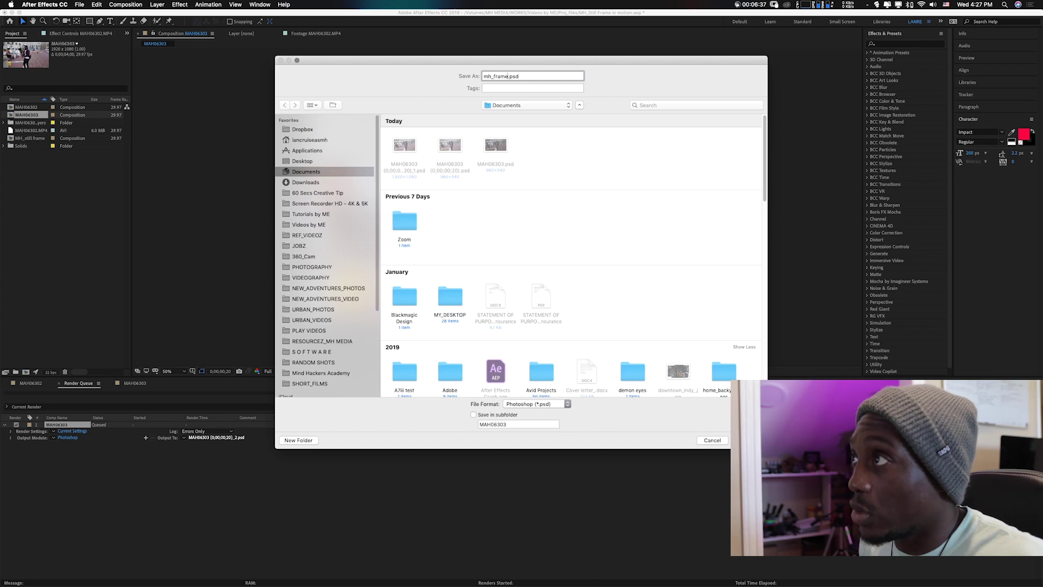
{"action": "key", "text": "Return"}
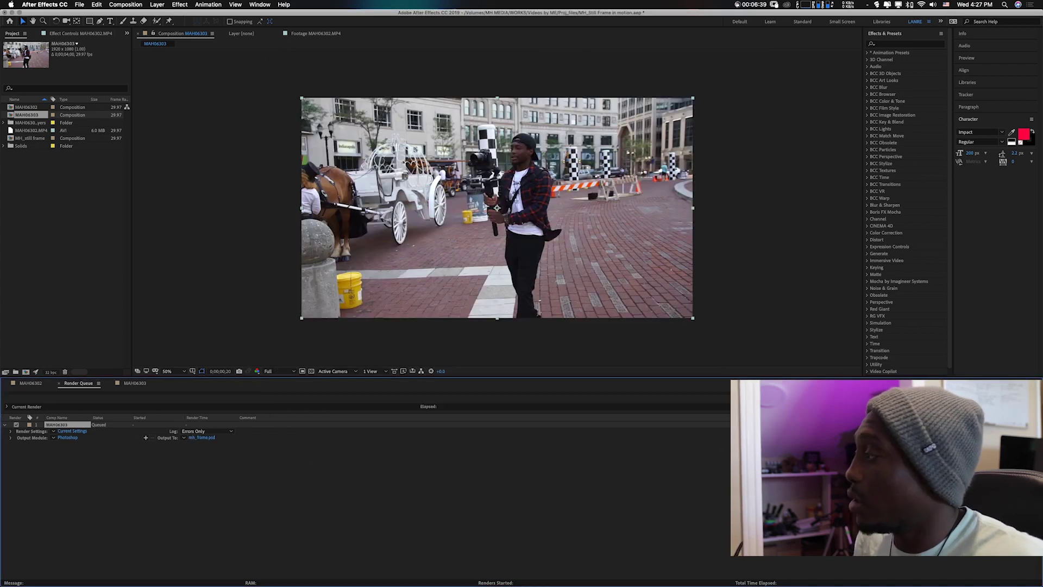
{"action": "left_click", "coordinate": [1022, 406]}
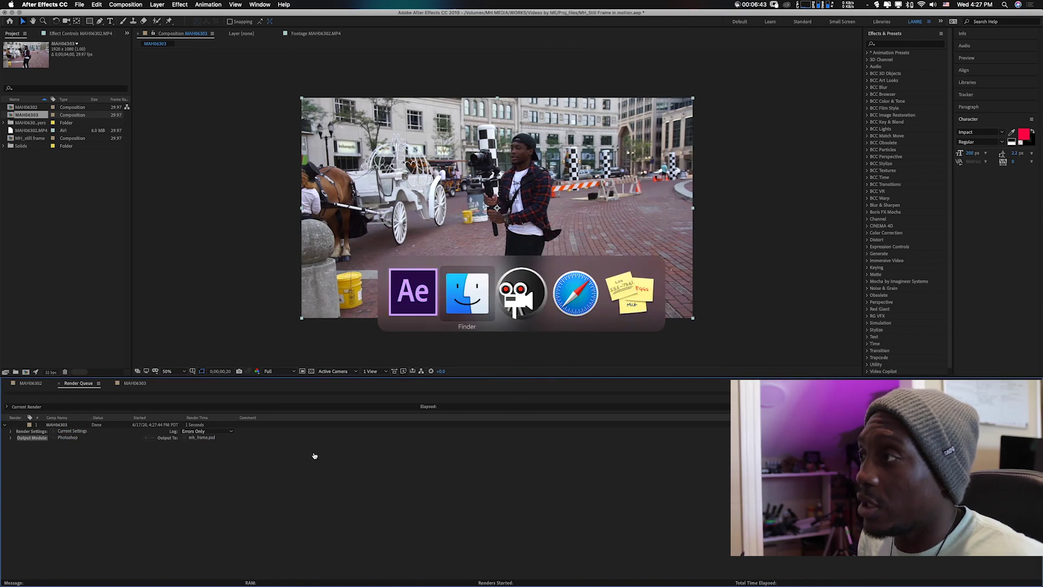
Switch to Finder, preview mh_frame.psd in Documents, and open it with Adobe Photoshop CC 2019.
{"action": "key", "text": "super+Tab"}
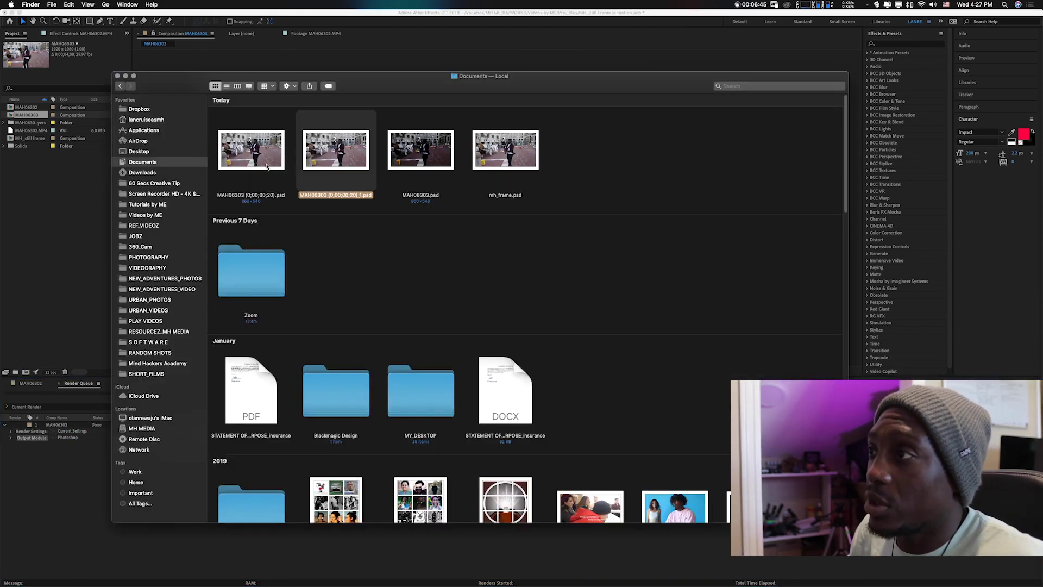
{"action": "left_click", "coordinate": [491, 166]}
{"action": "key", "text": "space"}
{"action": "key", "text": "space"}
{"action": "right_click", "coordinate": [493, 166]}
{"action": "mouse_move", "coordinate": [543, 174]}
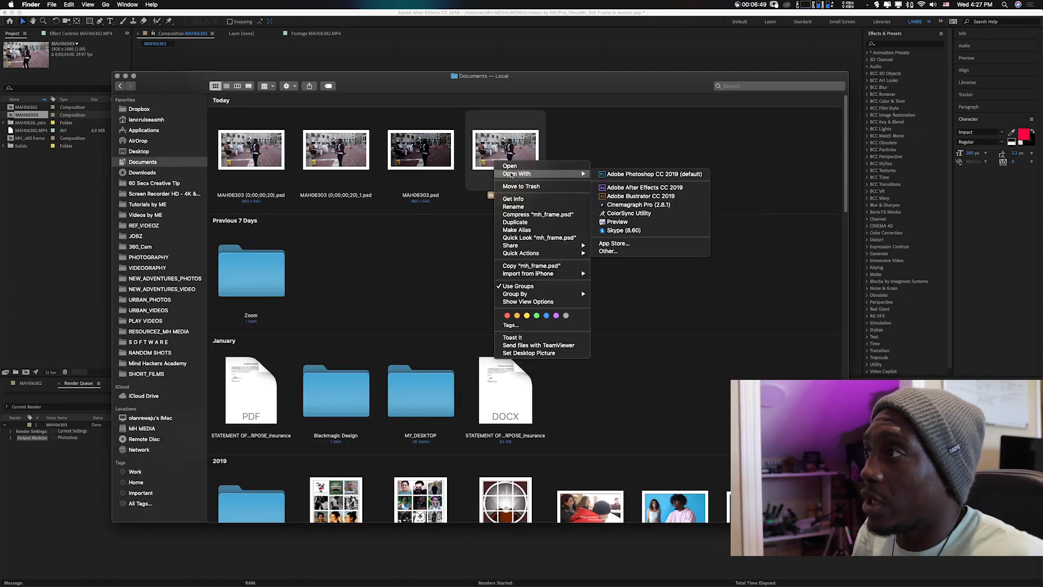
{"action": "left_click", "coordinate": [602, 176]}
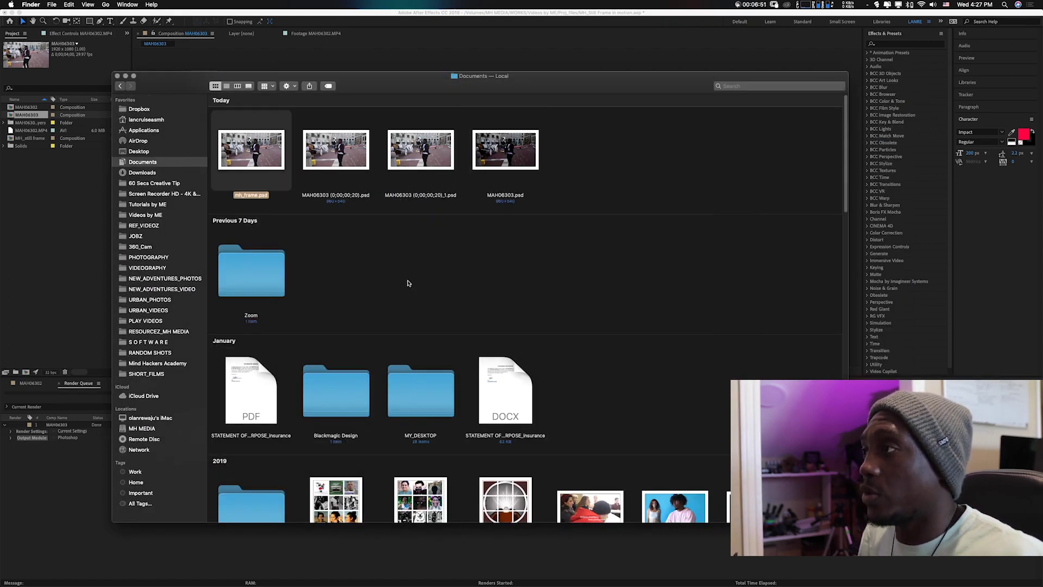
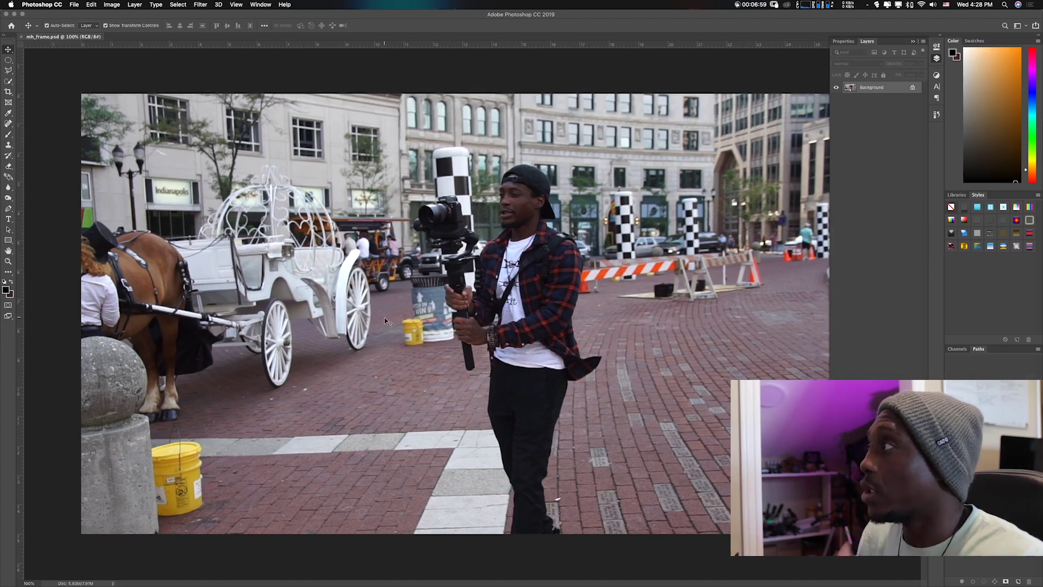
Unlock the Background layer of mh_frame.psd and duplicate it.
{"action": "key", "text": "super+minus"}
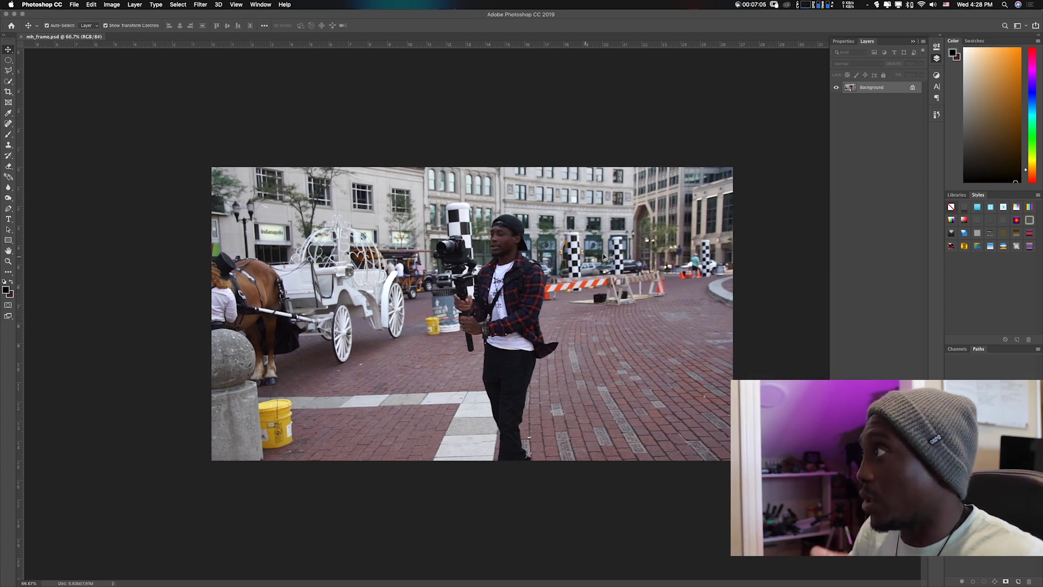
{"action": "left_click", "coordinate": [913, 88]}
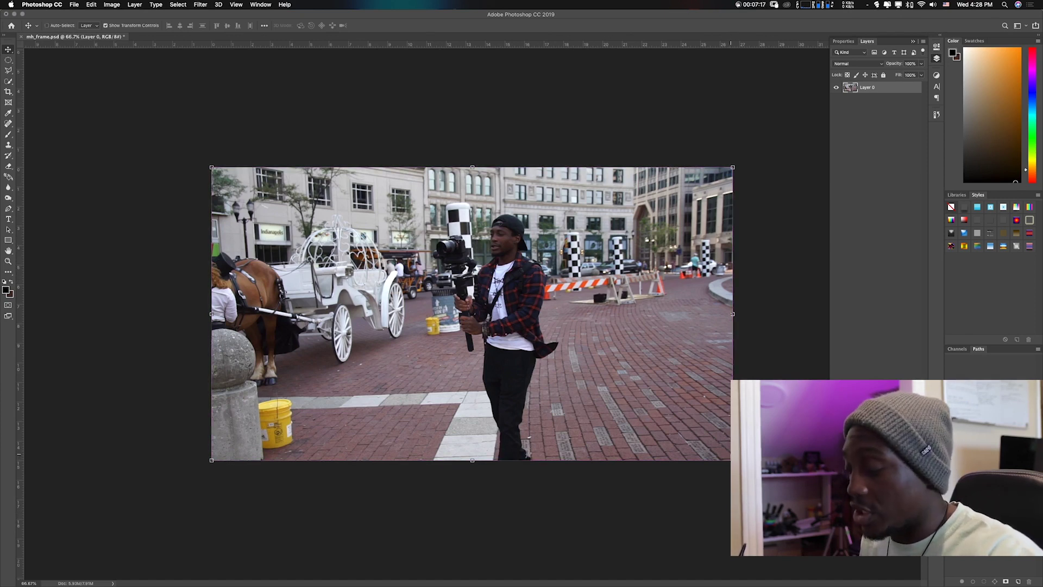
{"action": "key", "text": "super+j"}
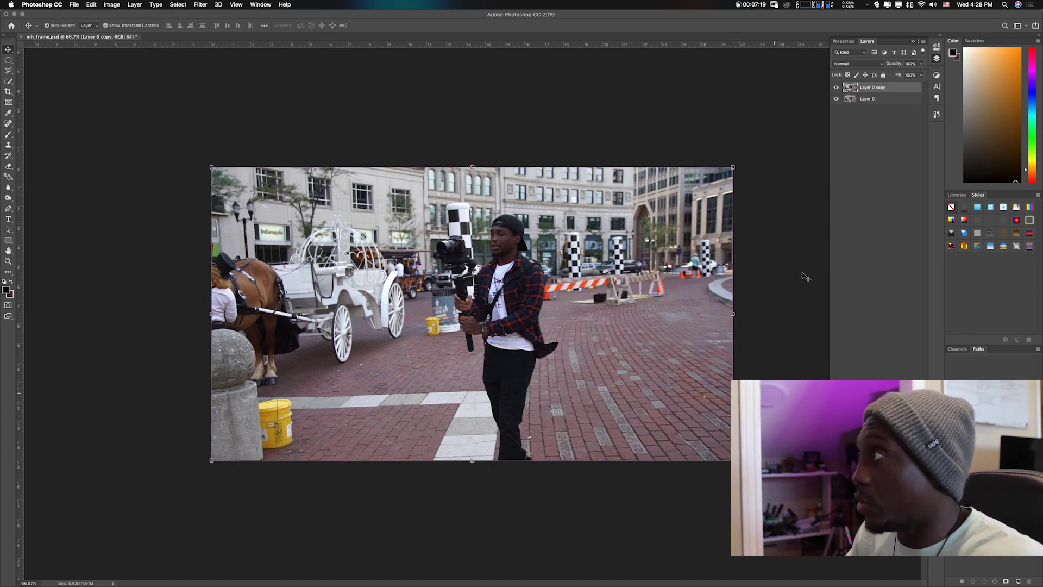
Hide Layer 0 and trace a closed Pen path around the man and his camera rig on Layer 0 copy.
{"action": "left_click", "coordinate": [837, 99]}
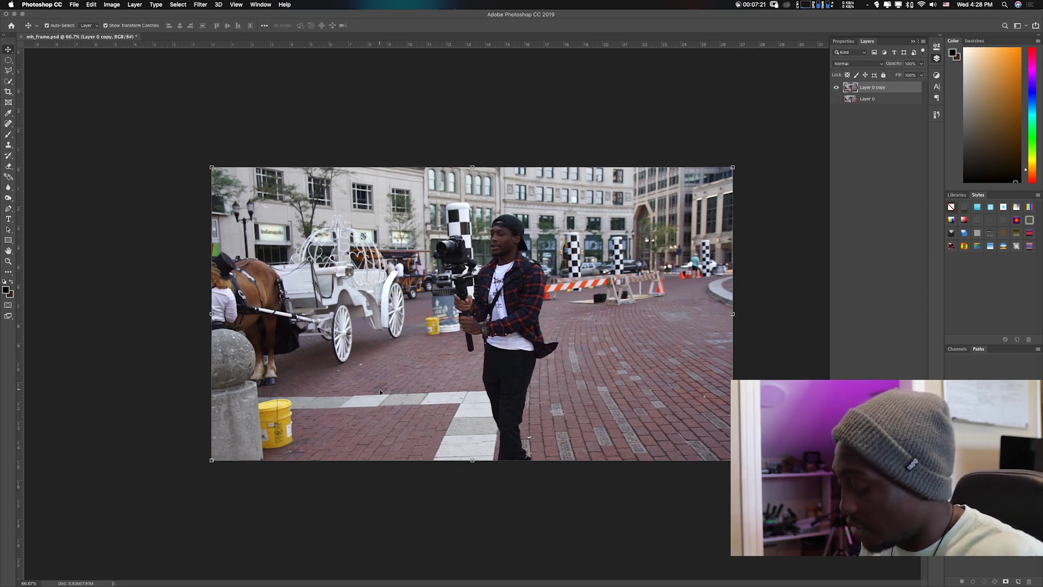
{"action": "key", "text": "super+1"}
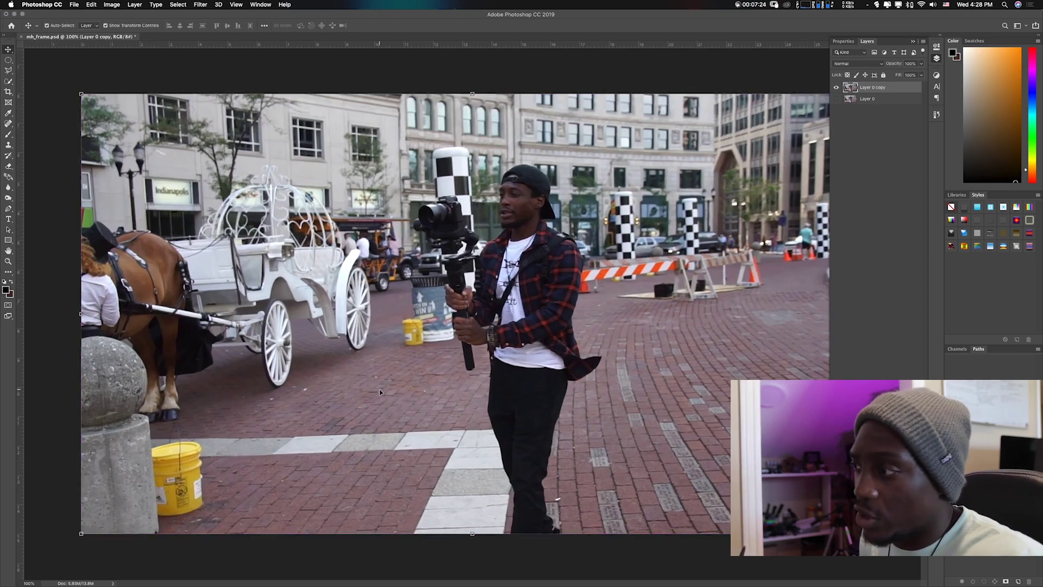
{"action": "key", "text": "p"}
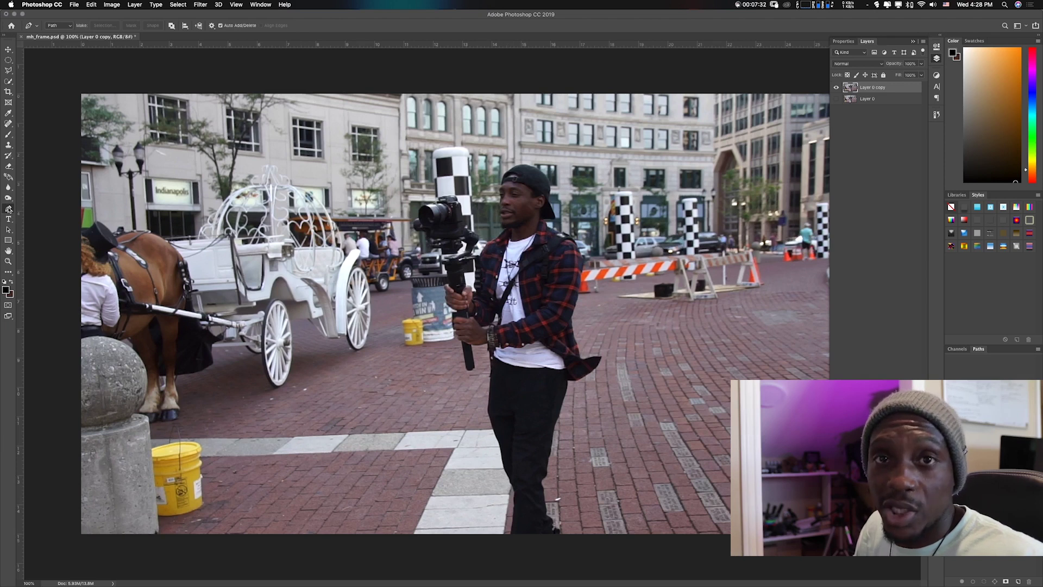
{"action": "left_click", "coordinate": [510, 535]}
{"action": "left_click", "coordinate": [514, 509]}
{"action": "left_click", "coordinate": [515, 496]}
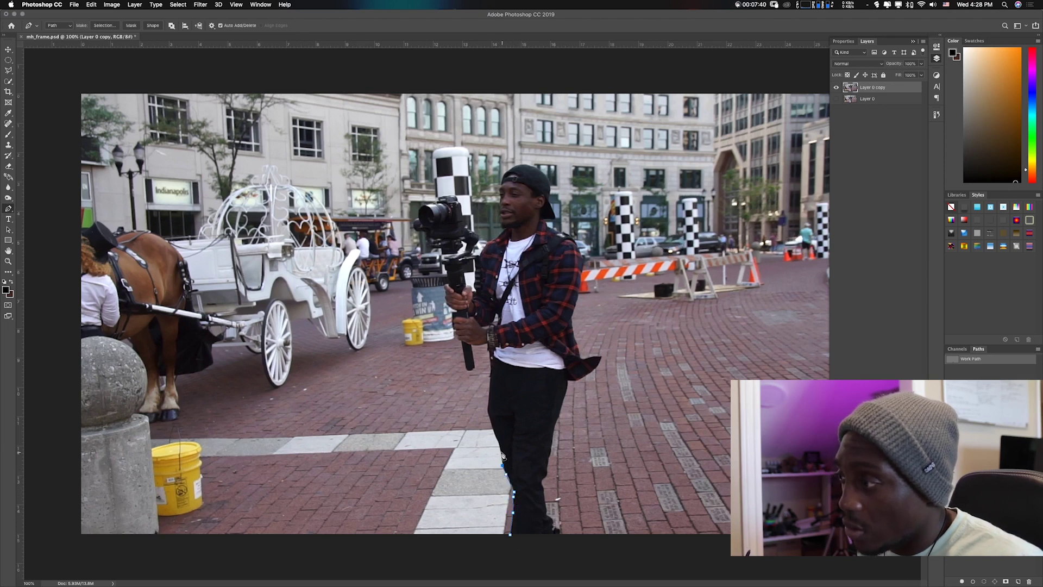
{"action": "left_click", "coordinate": [494, 436]}
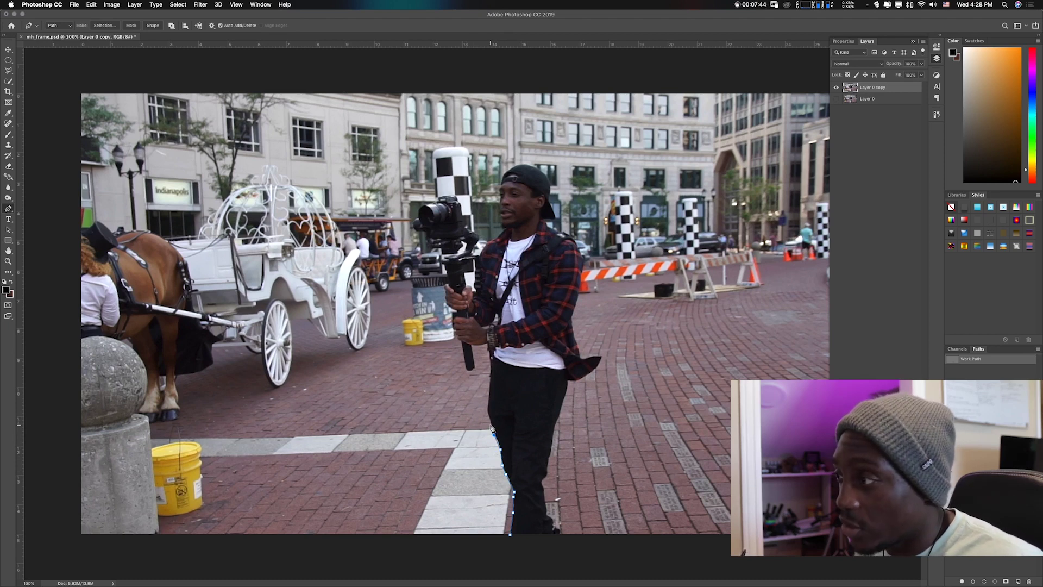
{"action": "mouse_move", "coordinate": [492, 427]}
{"action": "left_mouse_down"}
{"action": "mouse_move", "coordinate": [489, 349]}
{"action": "mouse_move", "coordinate": [470, 374]}
{"action": "mouse_move", "coordinate": [441, 266]}
{"action": "mouse_move", "coordinate": [415, 233]}
{"action": "mouse_move", "coordinate": [418, 213]}
{"action": "mouse_move", "coordinate": [451, 196]}
{"action": "mouse_move", "coordinate": [488, 253]}
{"action": "mouse_move", "coordinate": [504, 175]}
{"action": "mouse_move", "coordinate": [555, 195]}
{"action": "mouse_move", "coordinate": [557, 230]}
{"action": "mouse_move", "coordinate": [582, 251]}
{"action": "mouse_move", "coordinate": [583, 358]}
{"action": "mouse_move", "coordinate": [602, 359]}
{"action": "mouse_move", "coordinate": [571, 383]}
{"action": "mouse_move", "coordinate": [553, 453]}
{"action": "mouse_move", "coordinate": [546, 497]}
{"action": "mouse_move", "coordinate": [562, 533]}
{"action": "mouse_move", "coordinate": [511, 535]}
{"action": "left_mouse_up"}
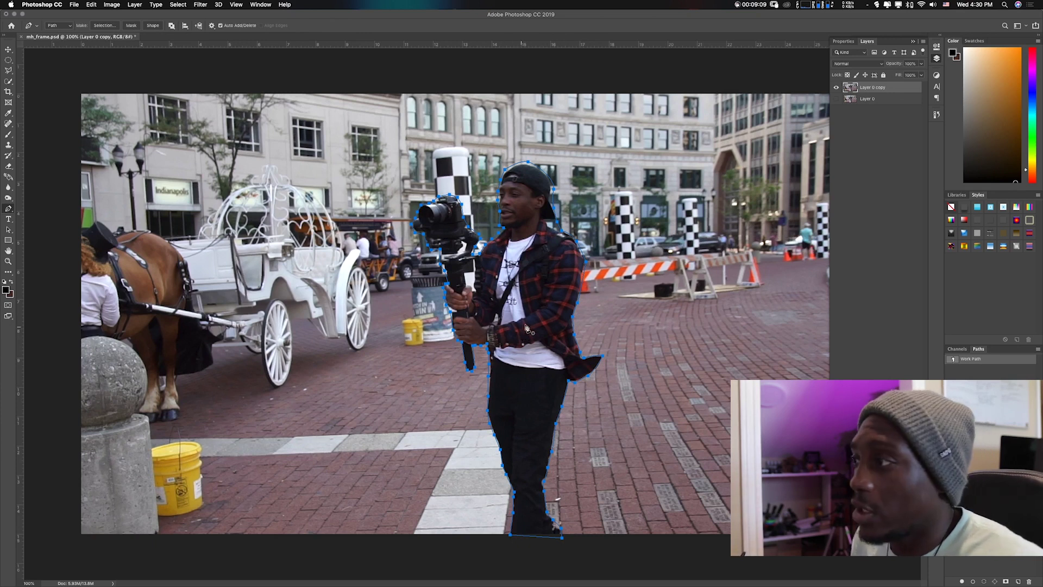
Convert the path around the man into a new anti-aliased selection with a 2-pixel feather radius.
{"action": "right_click", "coordinate": [526, 308]}
{"action": "left_click", "coordinate": [572, 343]}
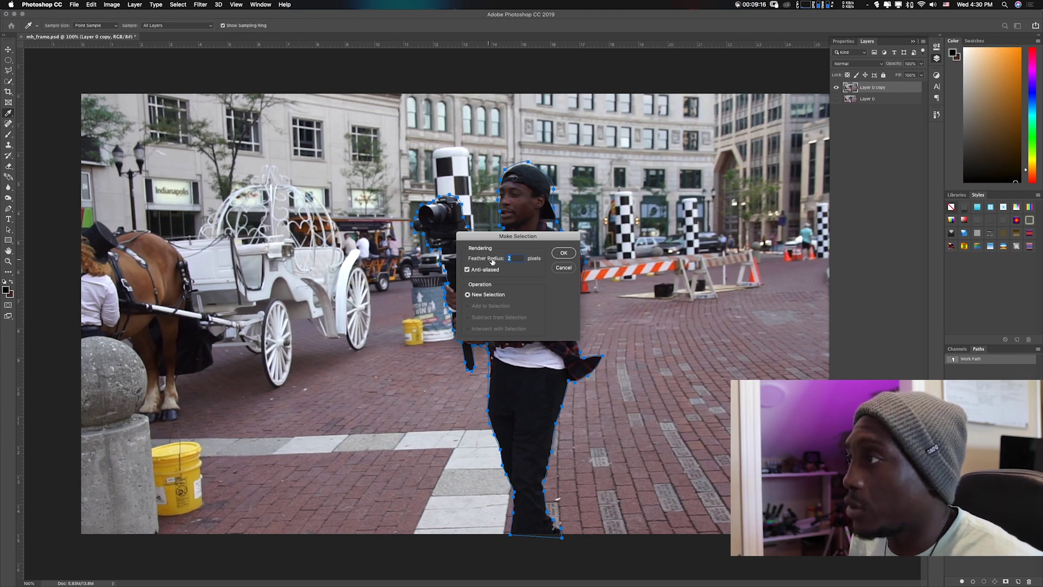
{"action": "left_click", "coordinate": [564, 253]}
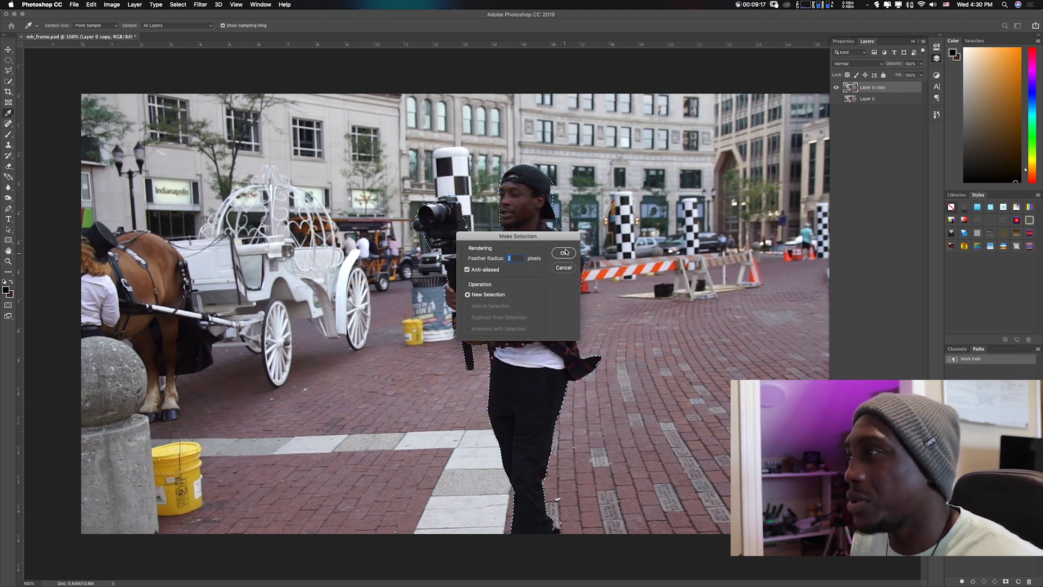
Invert the selection and delete the background around the man from Layer 0 copy.
{"action": "left_click", "coordinate": [178, 7]}
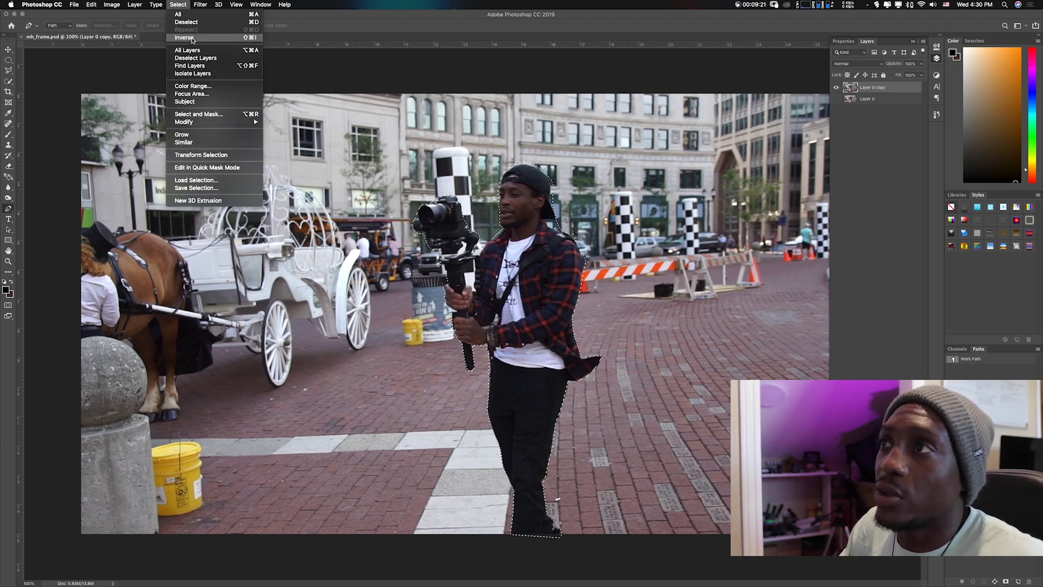
{"action": "left_click", "coordinate": [210, 38]}
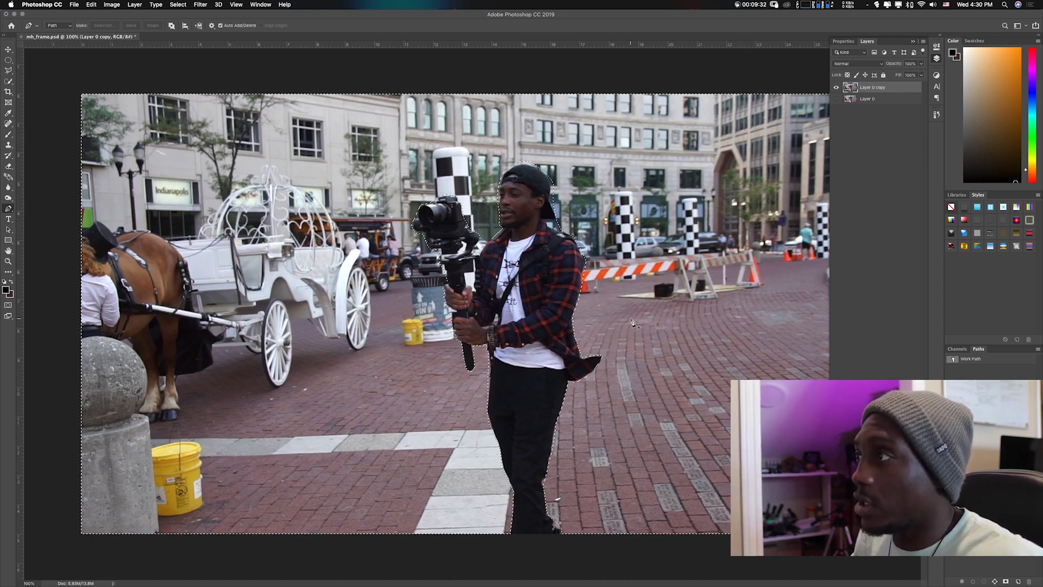
{"action": "key", "text": "Delete"}
{"action": "key", "text": "ctrl+d"}
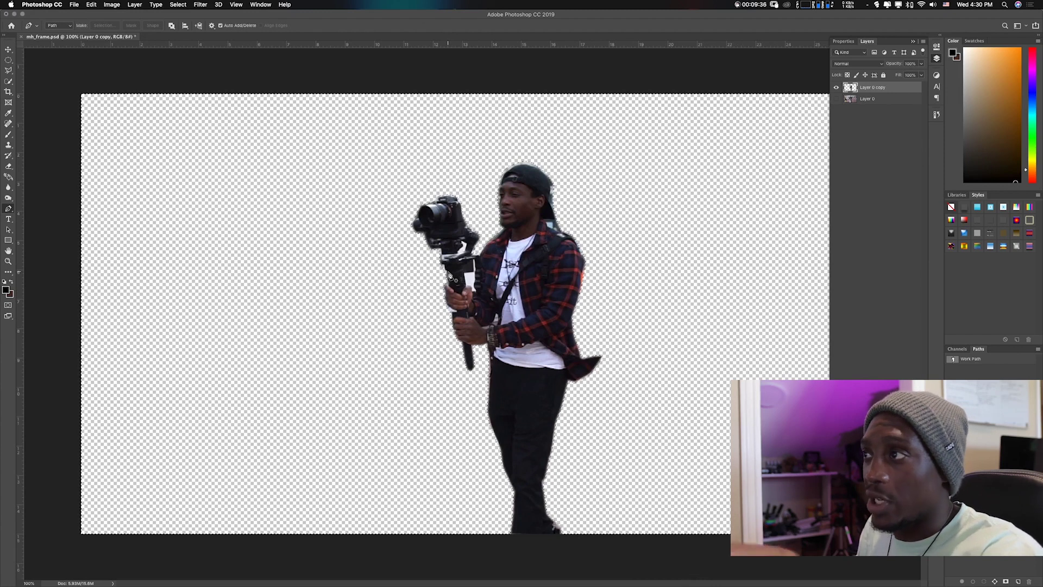
Switch to the Move tool, make Layer 0 visible again beneath the cutout, and select it.
{"action": "key", "text": "v"}
{"action": "left_click", "coordinate": [484, 301]}
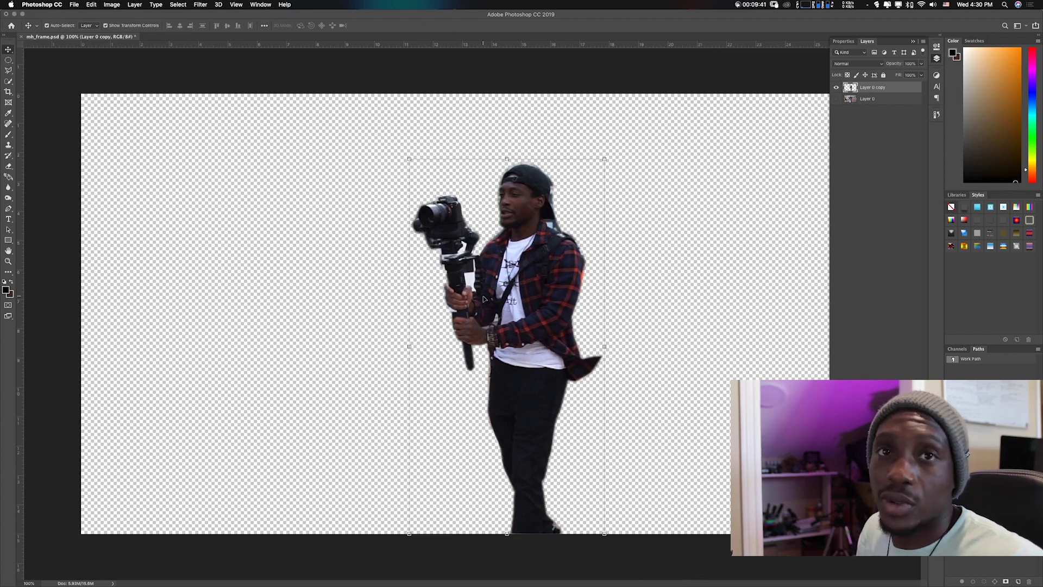
{"action": "left_click", "coordinate": [836, 99]}
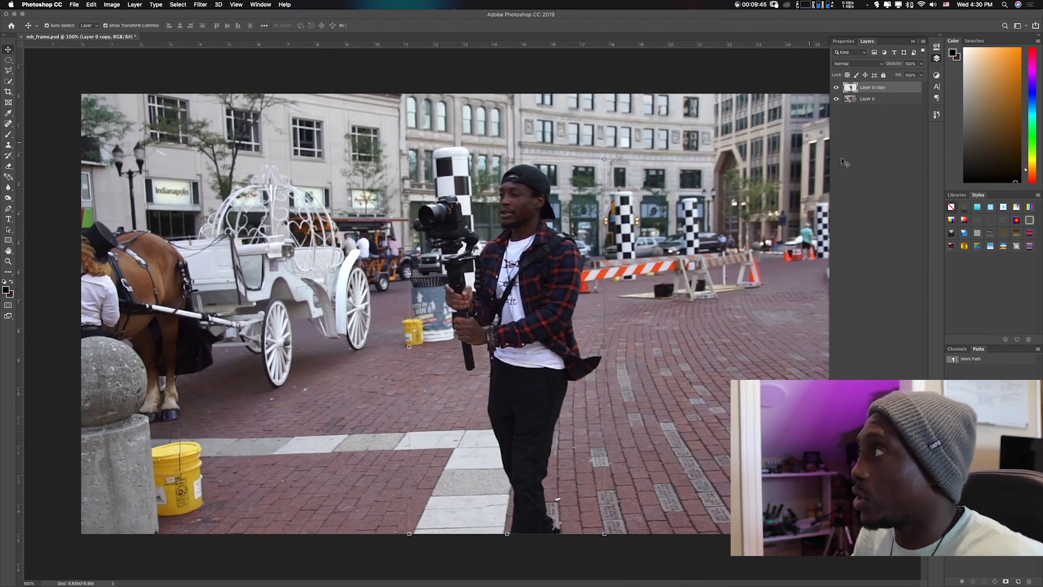
{"action": "left_click", "coordinate": [865, 99]}
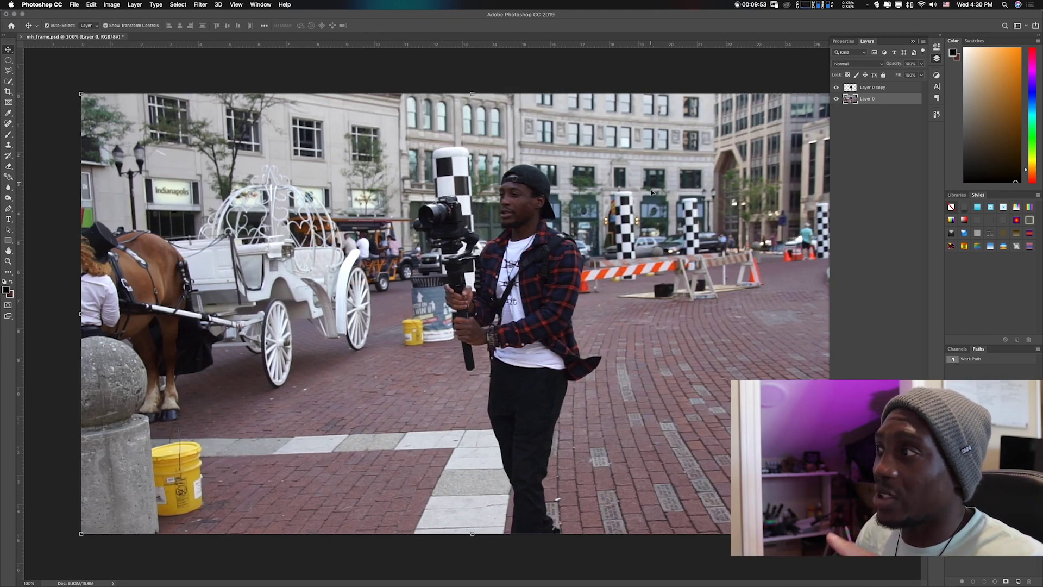
Try moving the cutout man on Layer 0 copy away from the original figure, and undo the move.
{"action": "left_click", "coordinate": [895, 88]}
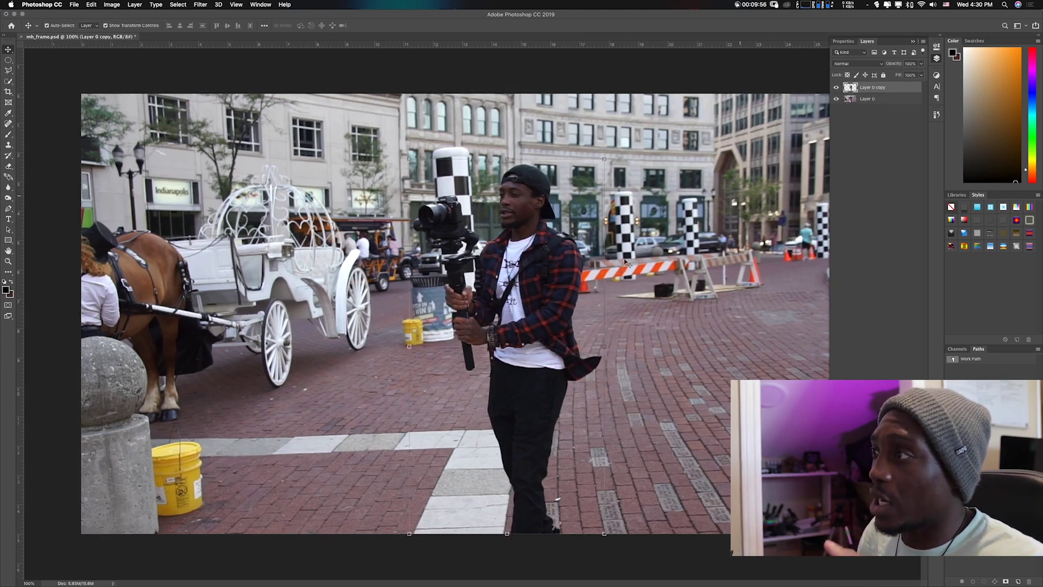
{"action": "left_click_drag", "start_coordinate": [614, 310], "coordinate": [564, 285]}
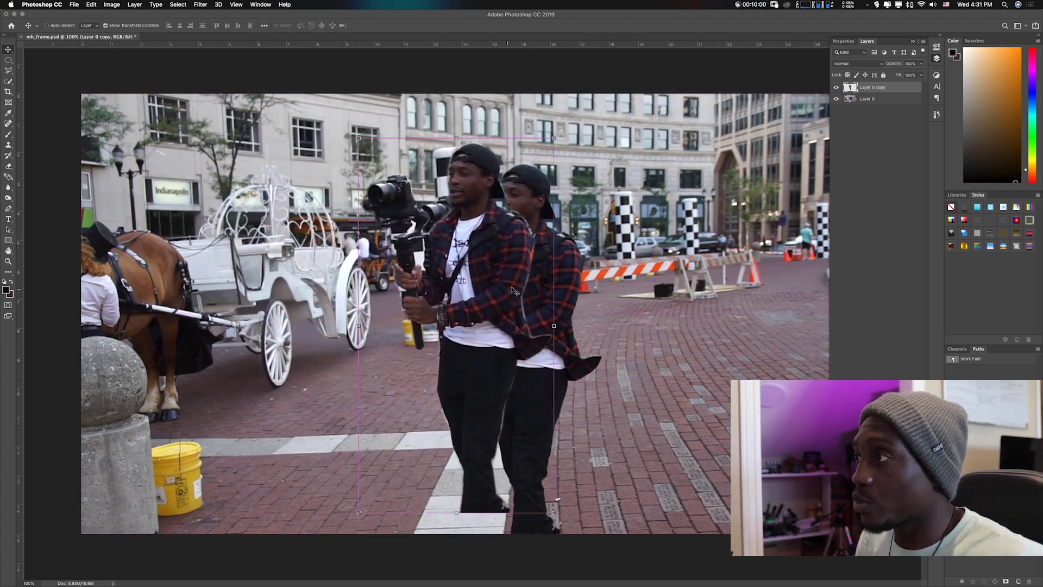
{"action": "key", "text": "super+z"}
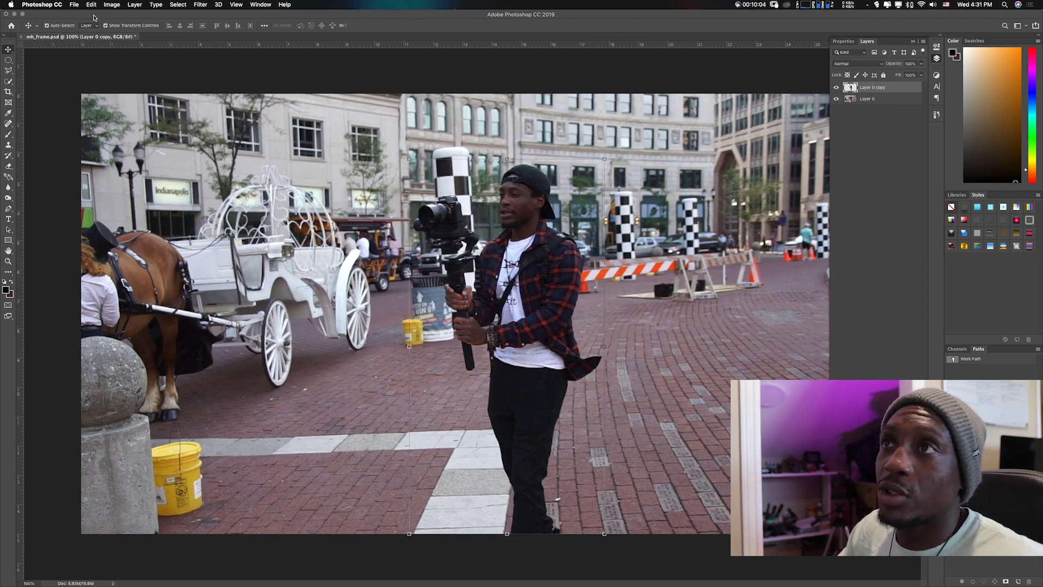
Save mh_frame.psd with its cutout and background layers.
{"action": "left_click", "coordinate": [74, 4]}
{"action": "left_click", "coordinate": [92, 83]}
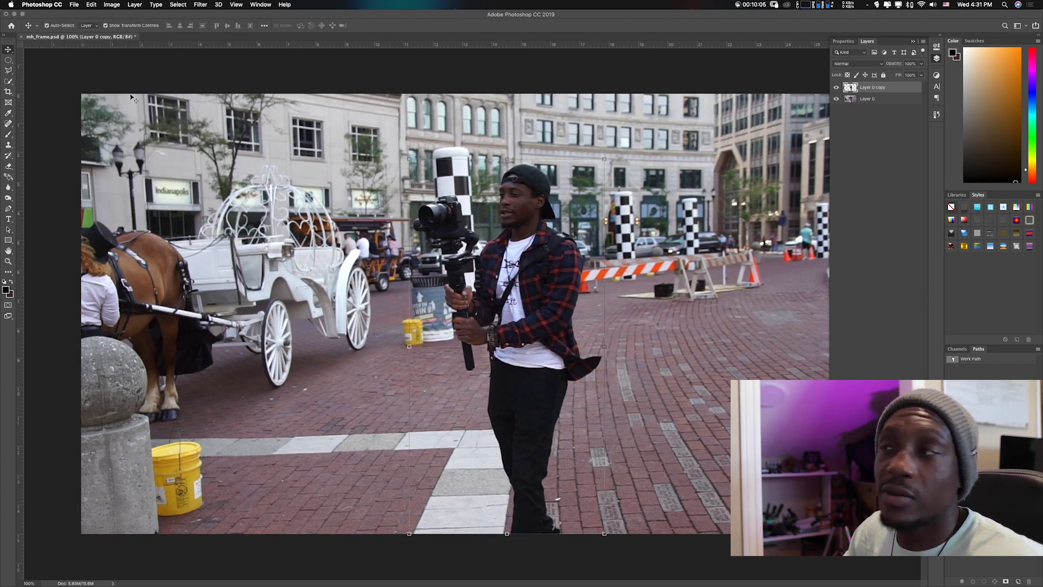
{"action": "left_click", "coordinate": [618, 264]}
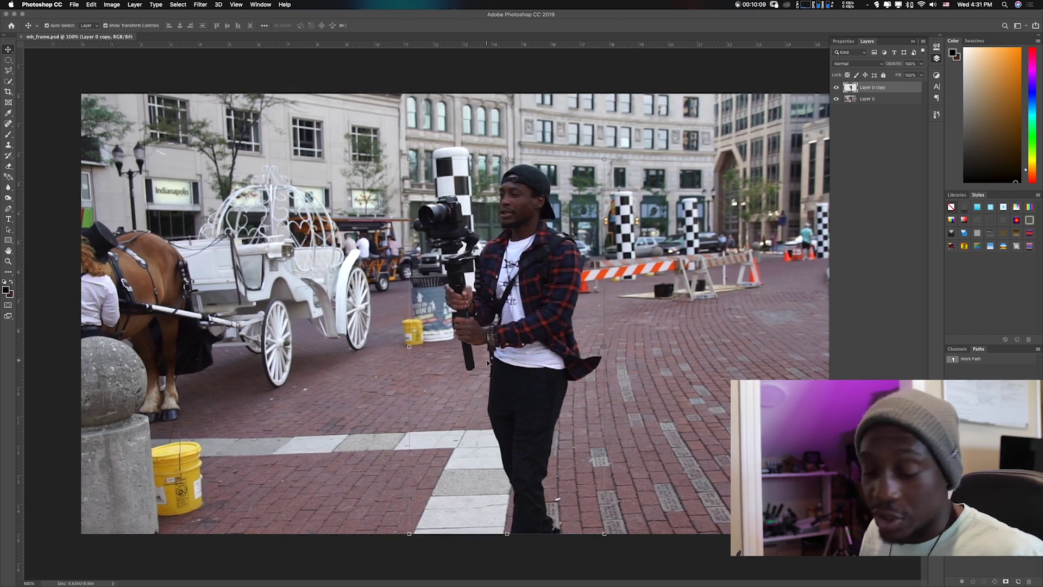
Switch to After Effects and import mh_frame.psd from Documents as Composition - Retain Layer Sizes with editable layer styles.
{"action": "key", "text": "super+Tab"}
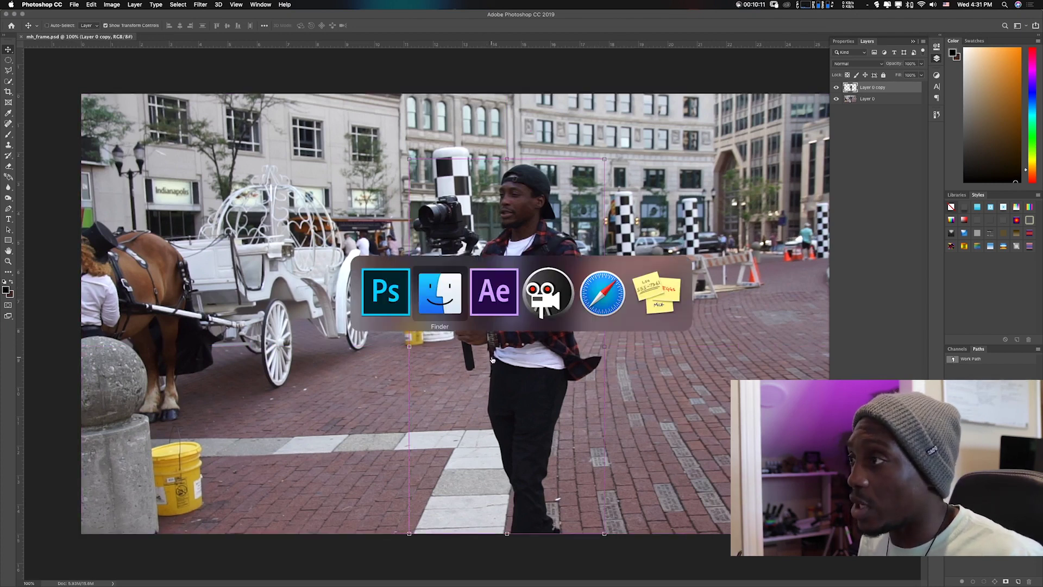
{"action": "left_click", "coordinate": [493, 307]}
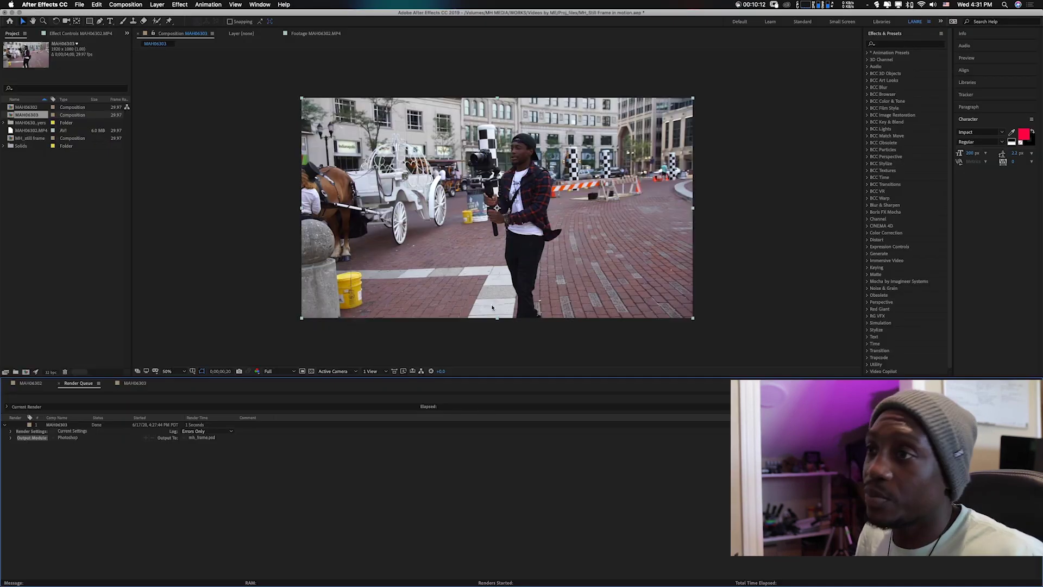
{"action": "left_click", "coordinate": [46, 198]}
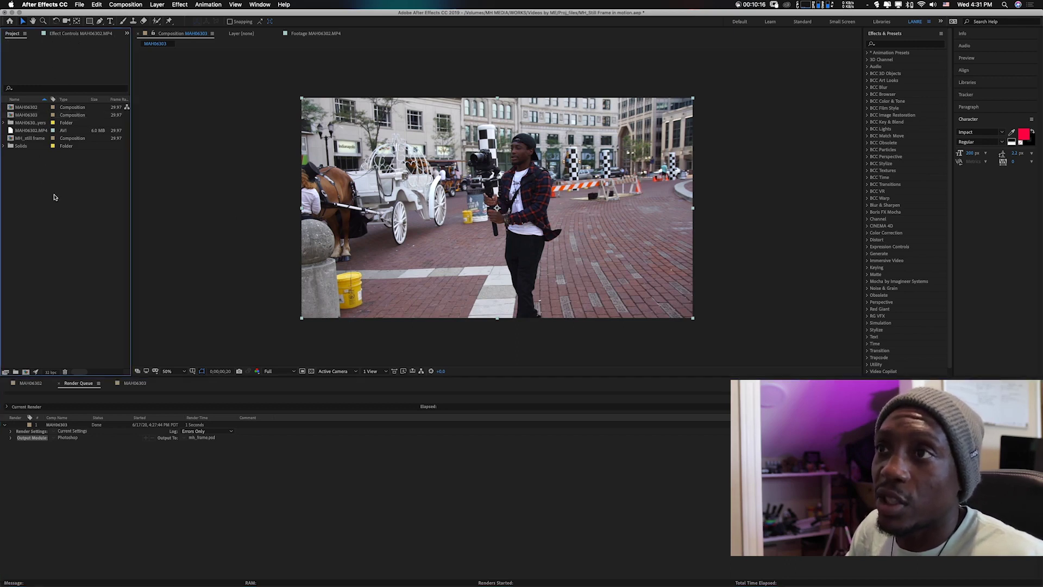
{"action": "key", "text": "super+i"}
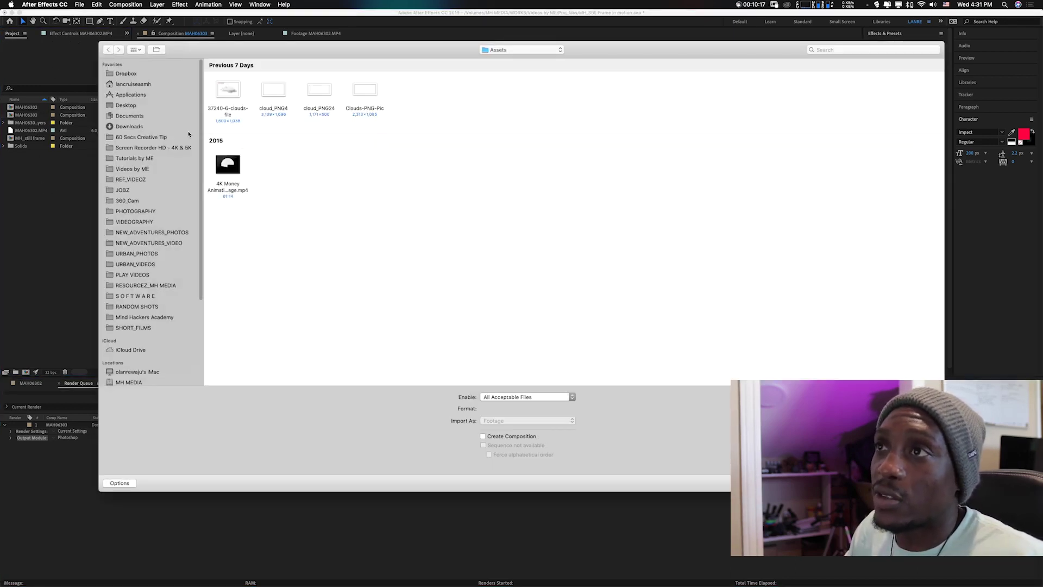
{"action": "left_click", "coordinate": [133, 115]}
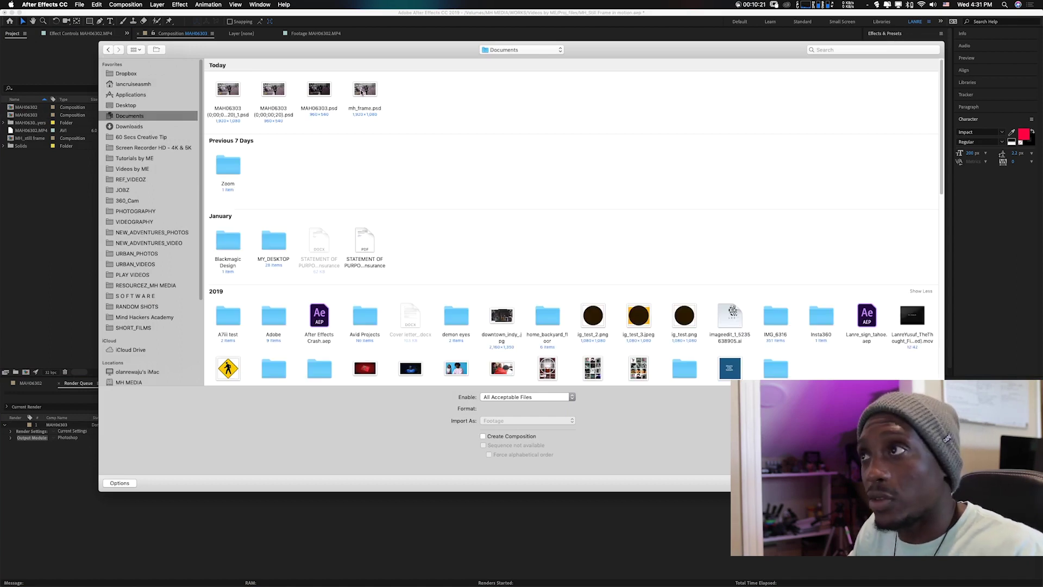
{"action": "left_click", "coordinate": [371, 90]}
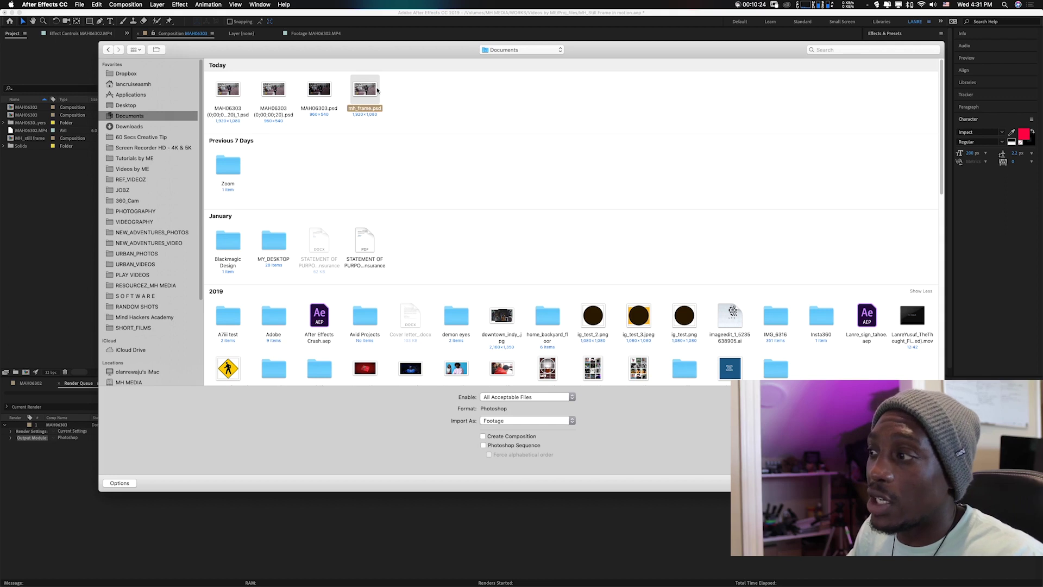
{"action": "left_click", "coordinate": [504, 422]}
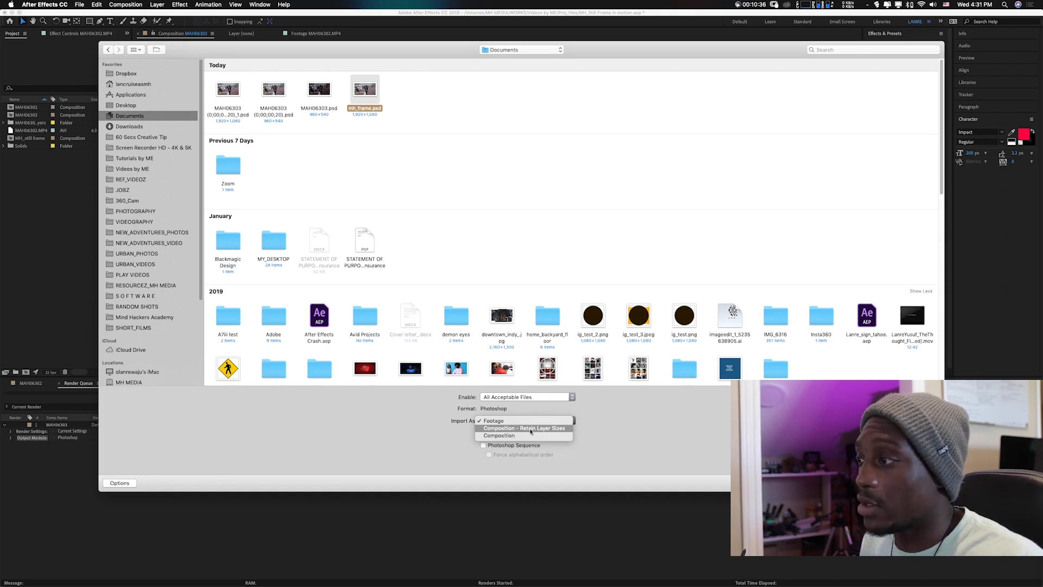
{"action": "left_click", "coordinate": [532, 429]}
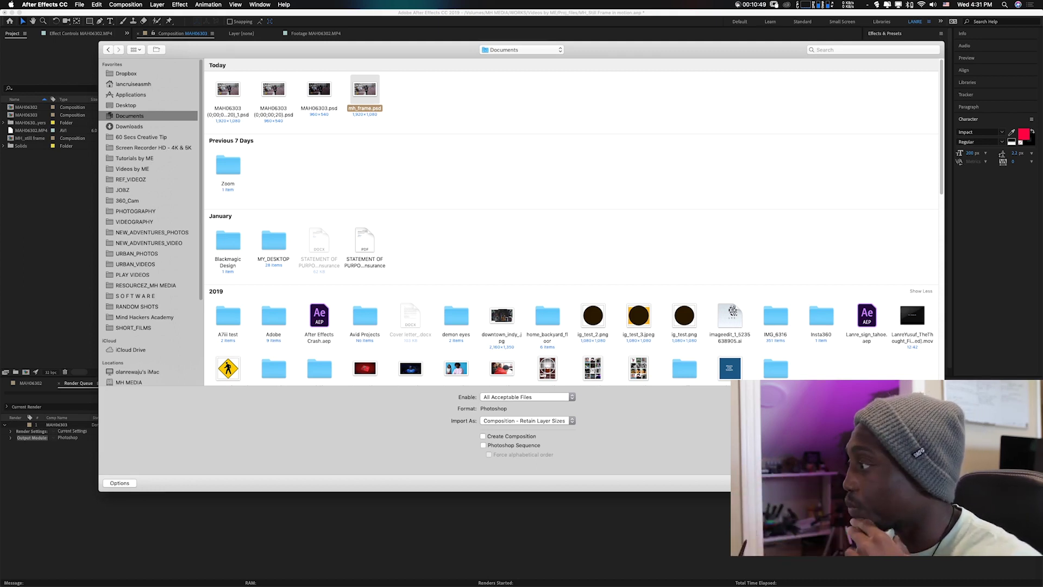
{"action": "key", "text": "Return"}
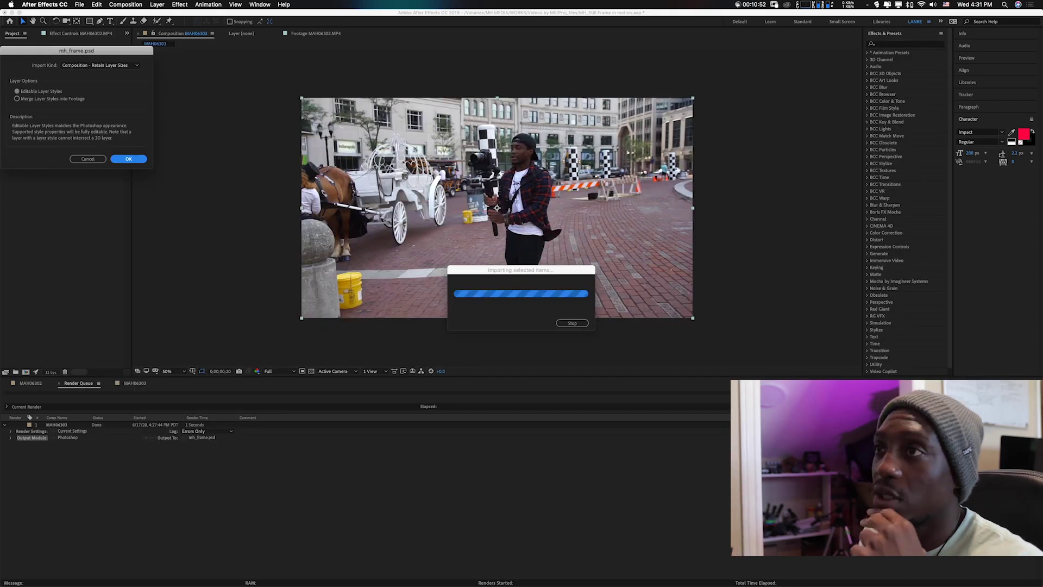
{"action": "left_click", "coordinate": [130, 159]}
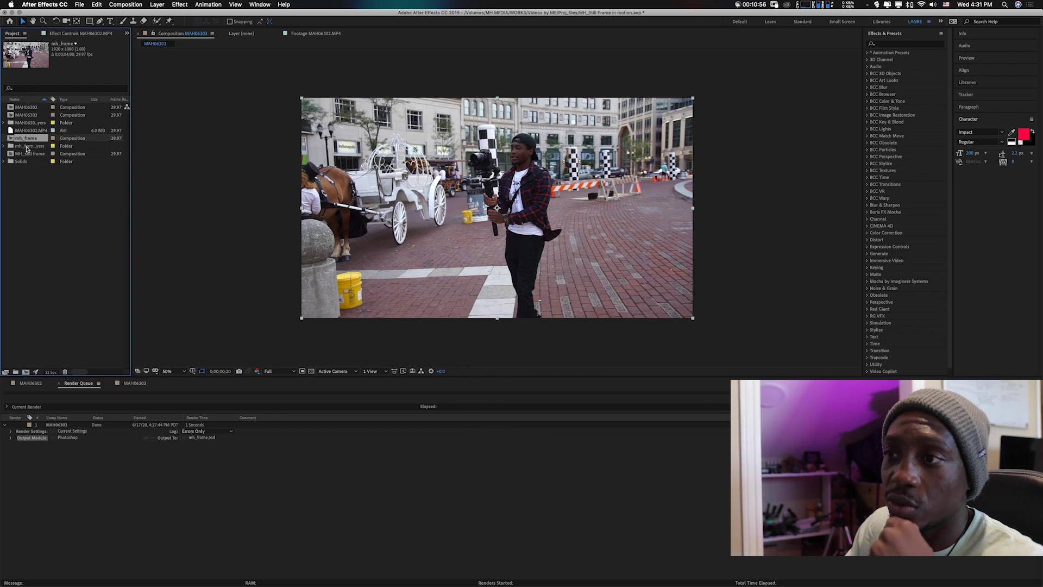
Place the mh_frame composition above the video in the MAH06303 timeline, starting at 0;00;00;20.
{"action": "left_click", "coordinate": [132, 385]}
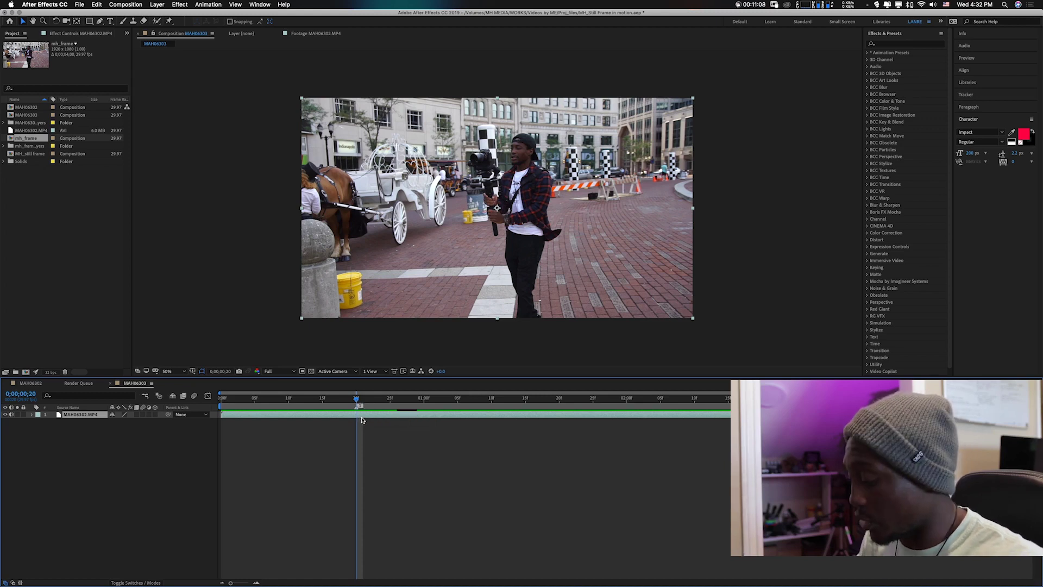
{"action": "scroll", "coordinate": [362, 419], "scroll_direction": "up", "scroll_amount": 3}
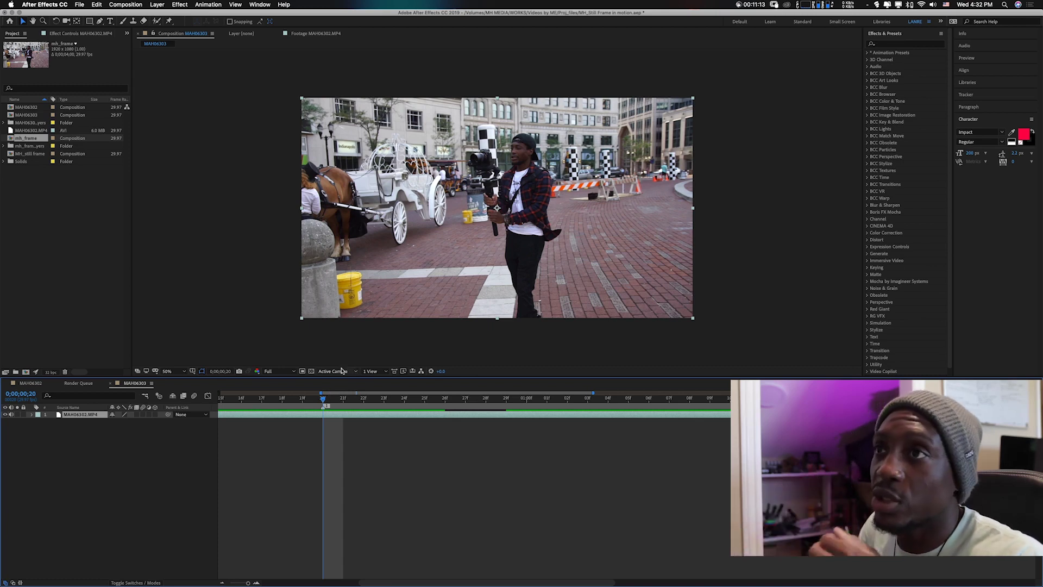
{"action": "left_click_drag", "start_coordinate": [23, 141], "coordinate": [112, 414]}
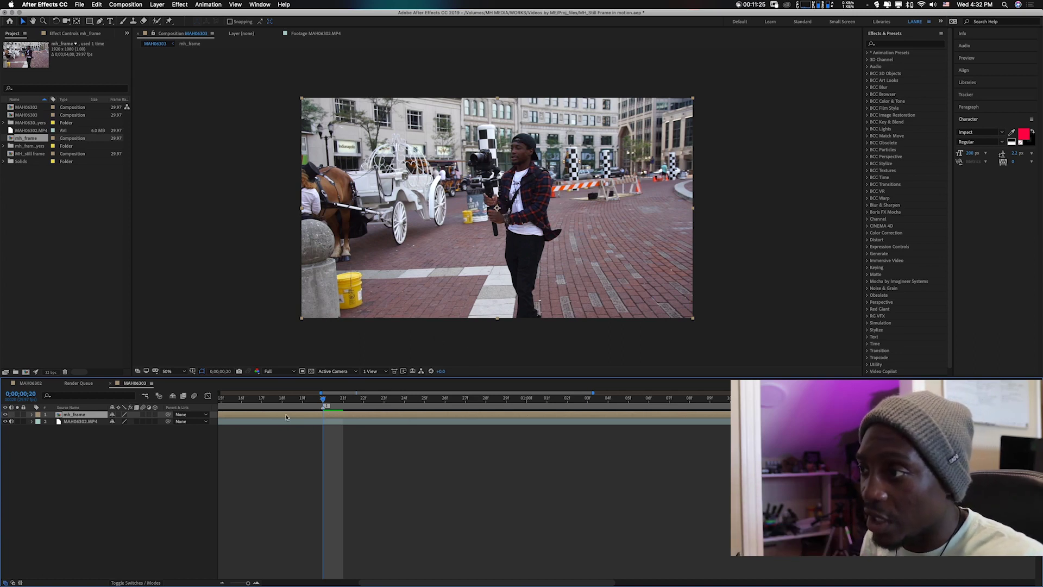
{"action": "left_click_drag", "start_coordinate": [387, 419], "coordinate": [535, 421]}
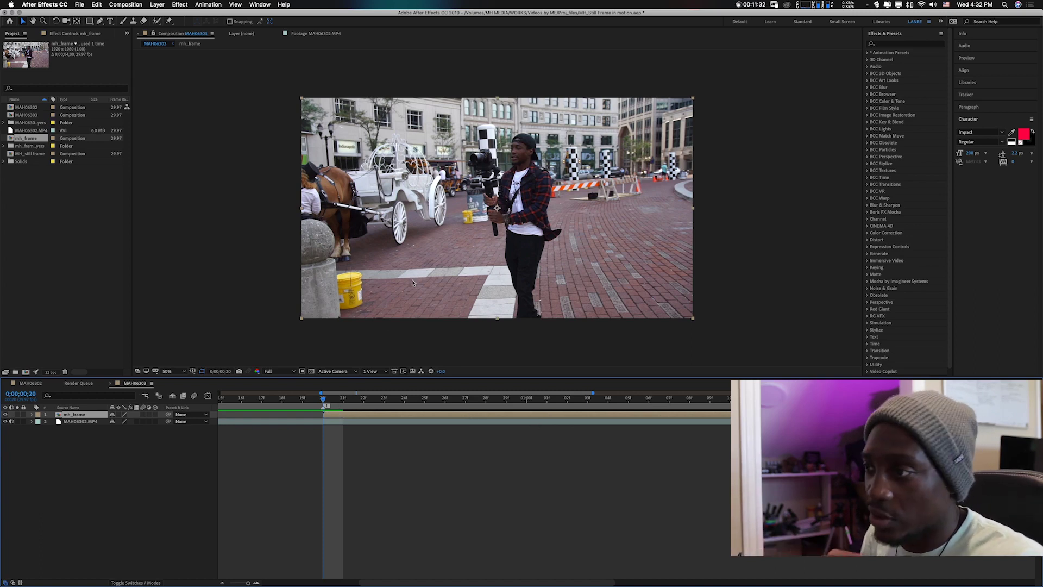
Split the MAH06302.MP4 layer in the MAH06303 timeline at 0;00;00;20.
{"action": "left_click_drag", "start_coordinate": [308, 403], "coordinate": [445, 399]}
{"action": "key", "text": "minus"}
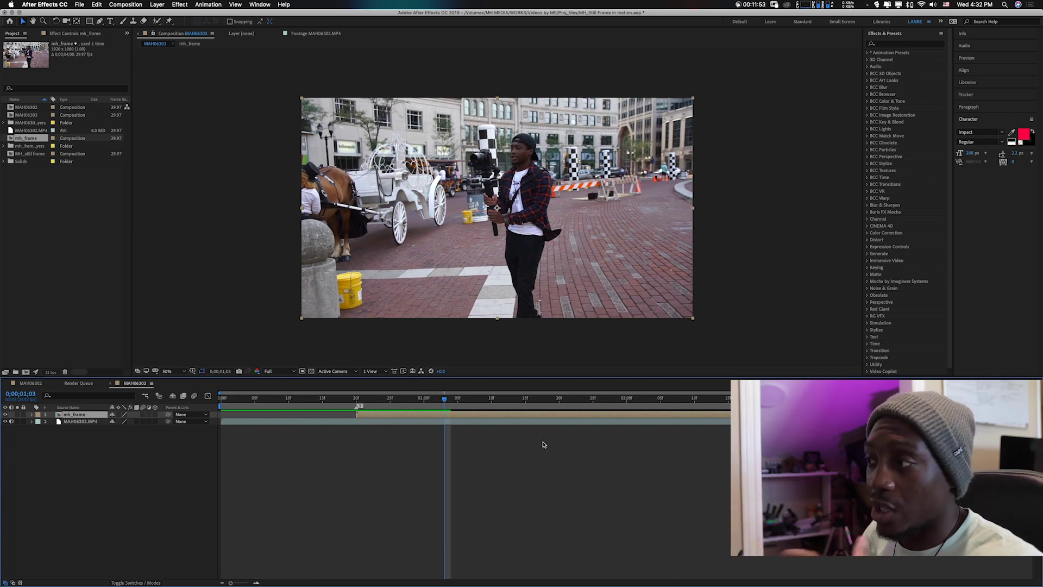
{"action": "left_click_drag", "start_coordinate": [484, 399], "coordinate": [558, 401]}
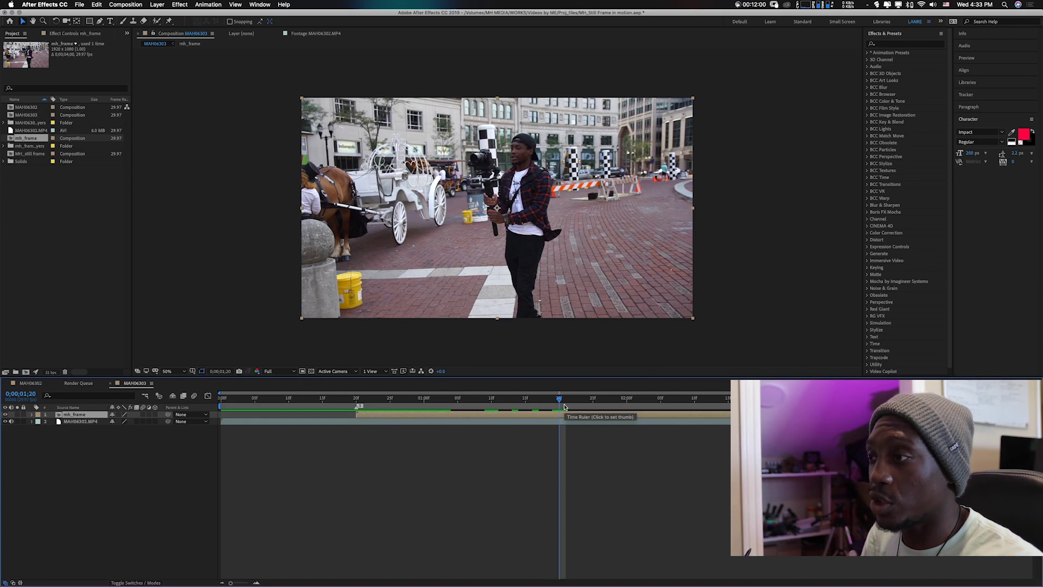
{"action": "left_click", "coordinate": [356, 401]}
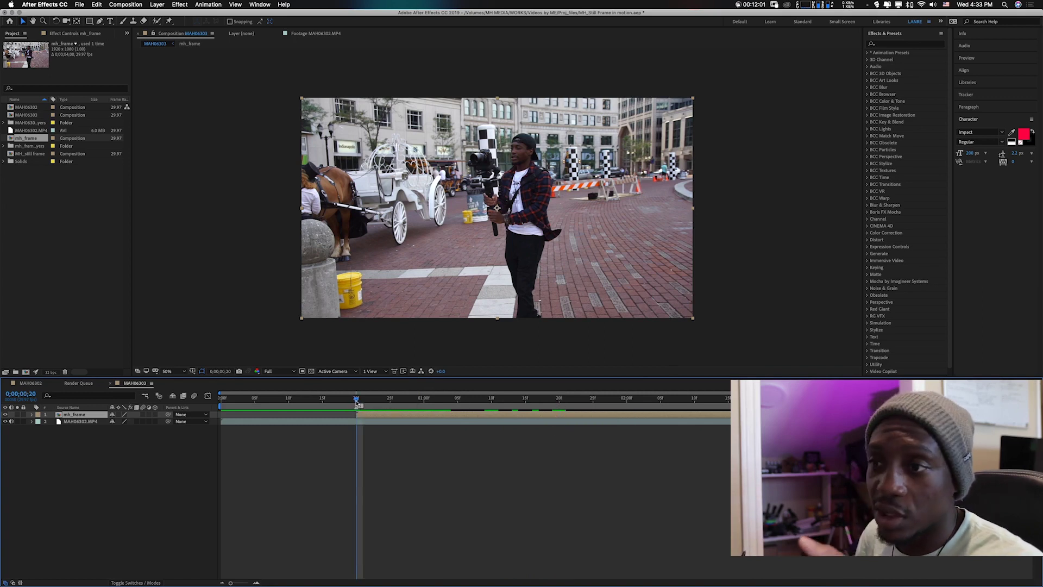
{"action": "left_click", "coordinate": [85, 423]}
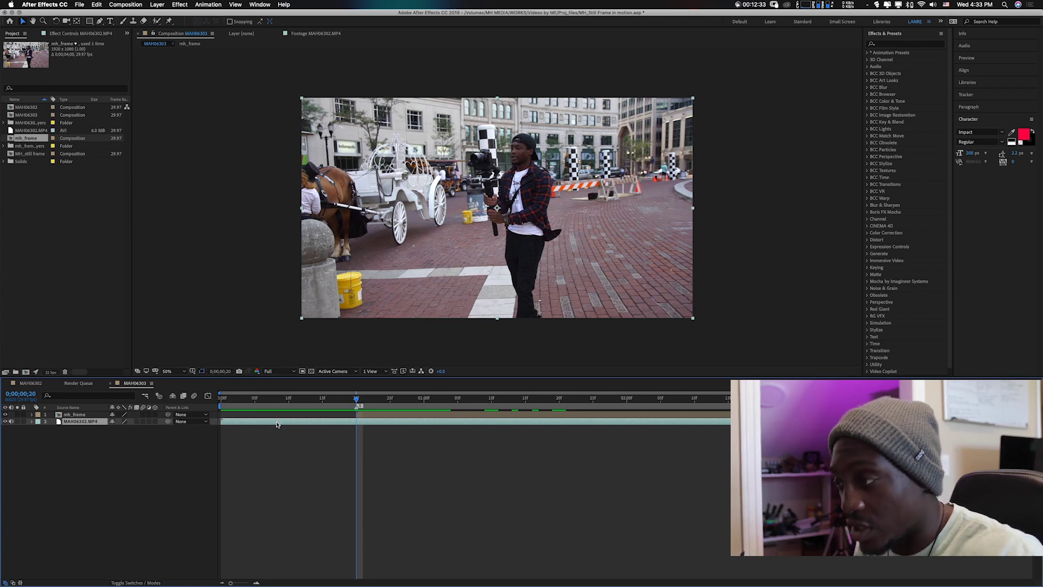
{"action": "key", "text": "super+shift+d"}
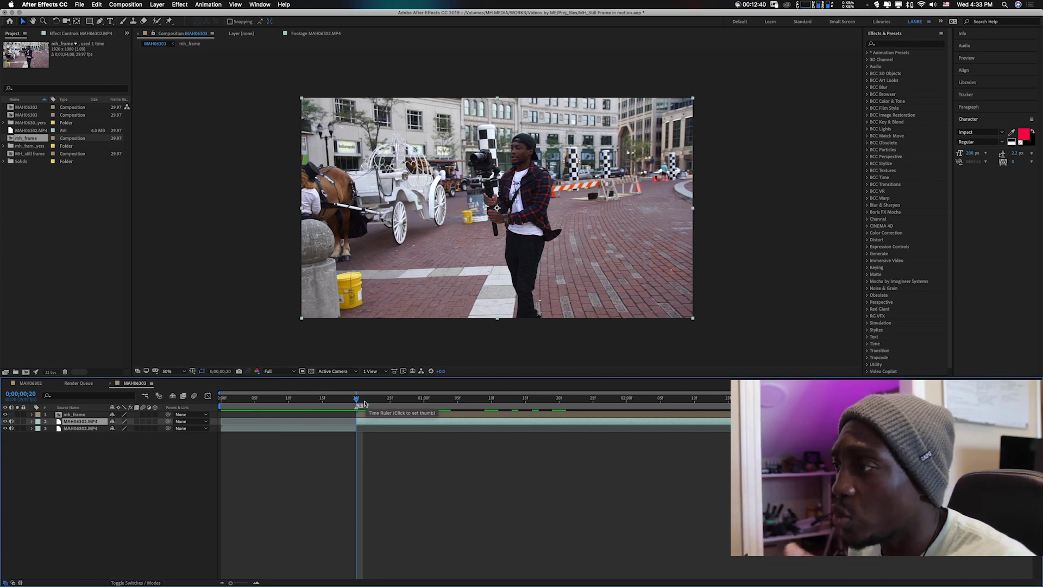
Move the second MAH06302.MP4 segment so it starts at 0;00;02;00, and preview the still-frame section.
{"action": "left_click_drag", "start_coordinate": [357, 401], "coordinate": [631, 419]}
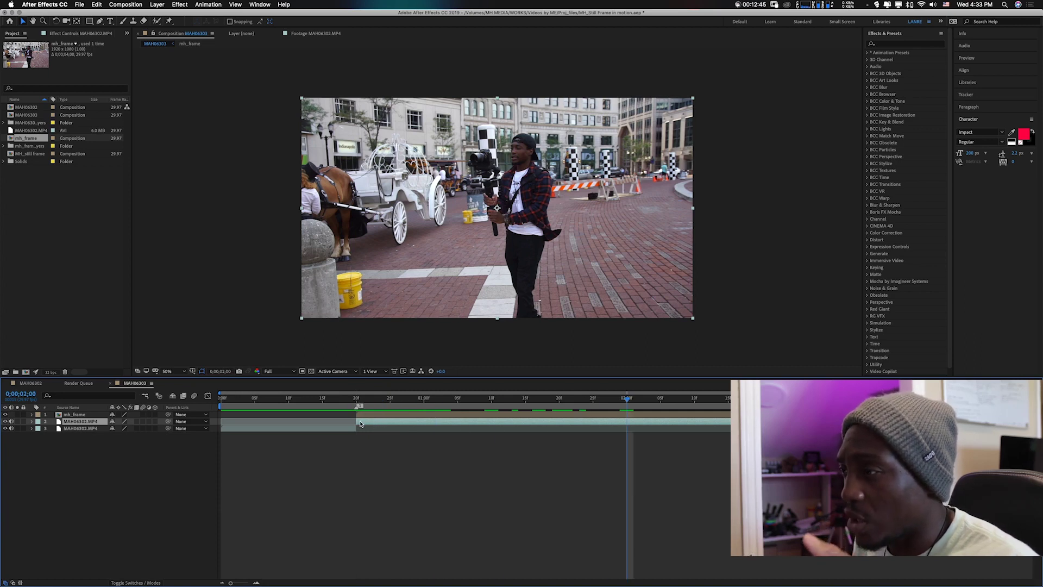
{"action": "left_click_drag", "start_coordinate": [375, 424], "coordinate": [628, 423]}
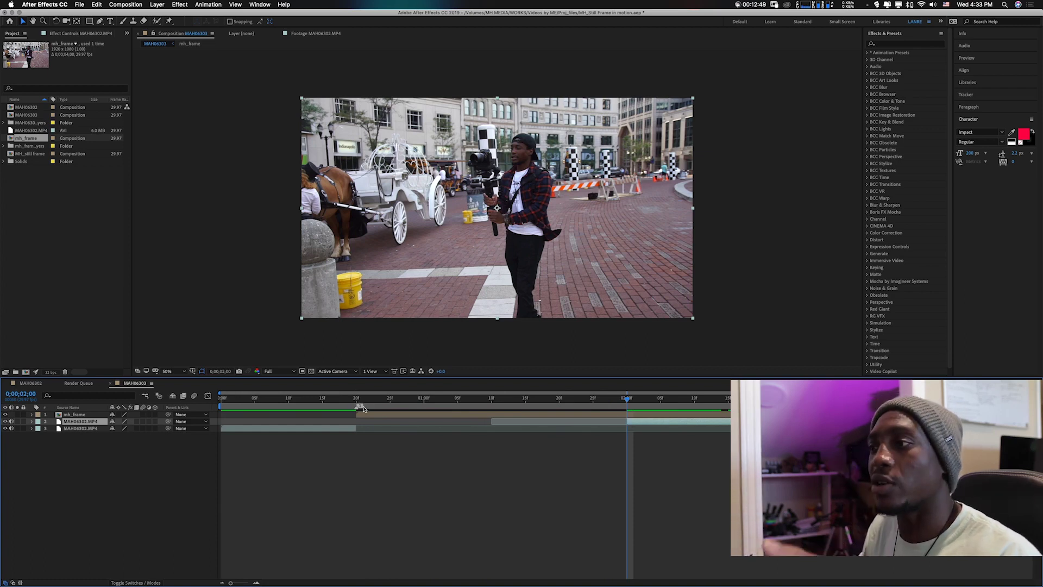
{"action": "key", "text": "space"}
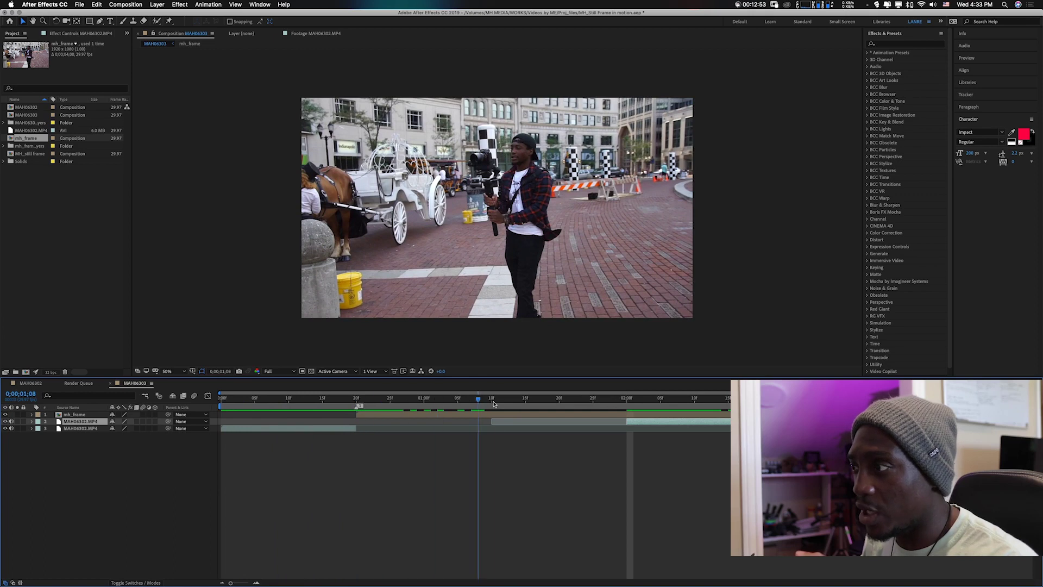
Split the mh_frame layer at 0;00;02;00 and delete the part after the cut.
{"action": "mouse_move", "coordinate": [625, 406]}
{"action": "left_mouse_down"}
{"action": "mouse_move", "coordinate": [708, 412]}
{"action": "mouse_move", "coordinate": [568, 410]}
{"action": "mouse_move", "coordinate": [803, 408]}
{"action": "mouse_move", "coordinate": [626, 413]}
{"action": "left_mouse_up"}
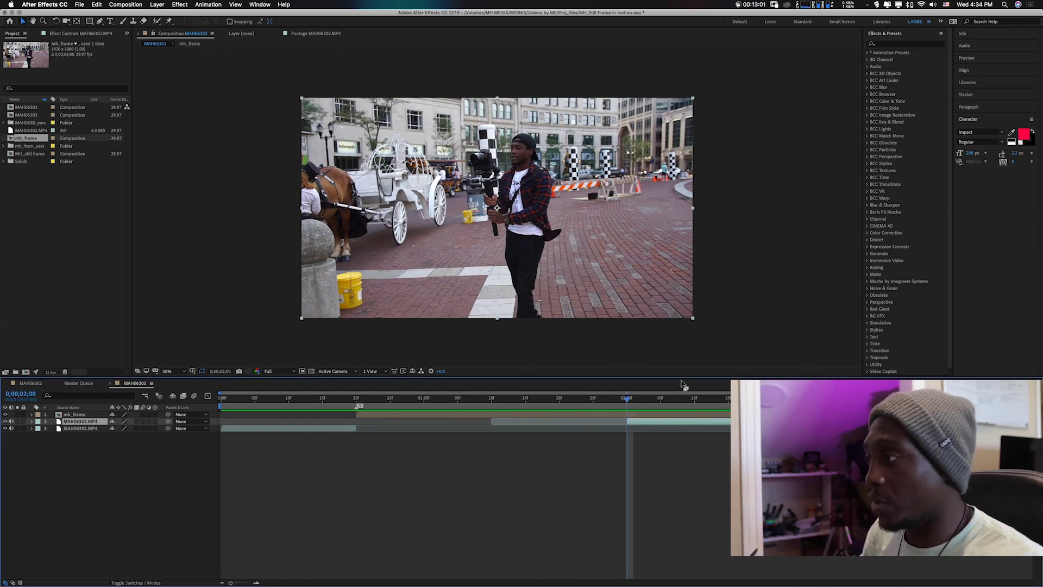
{"action": "left_click", "coordinate": [618, 417]}
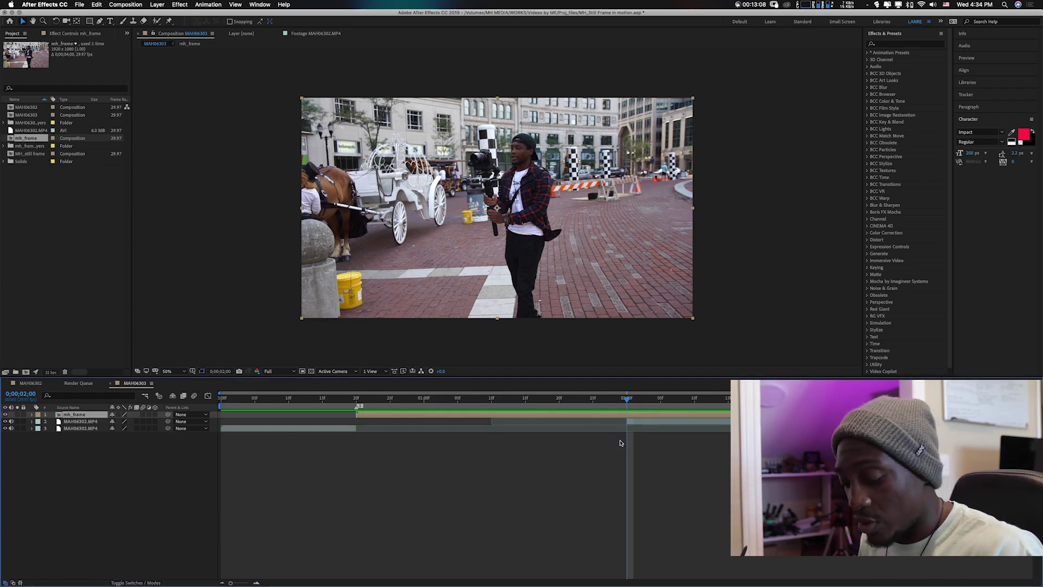
{"action": "key", "text": "super+d"}
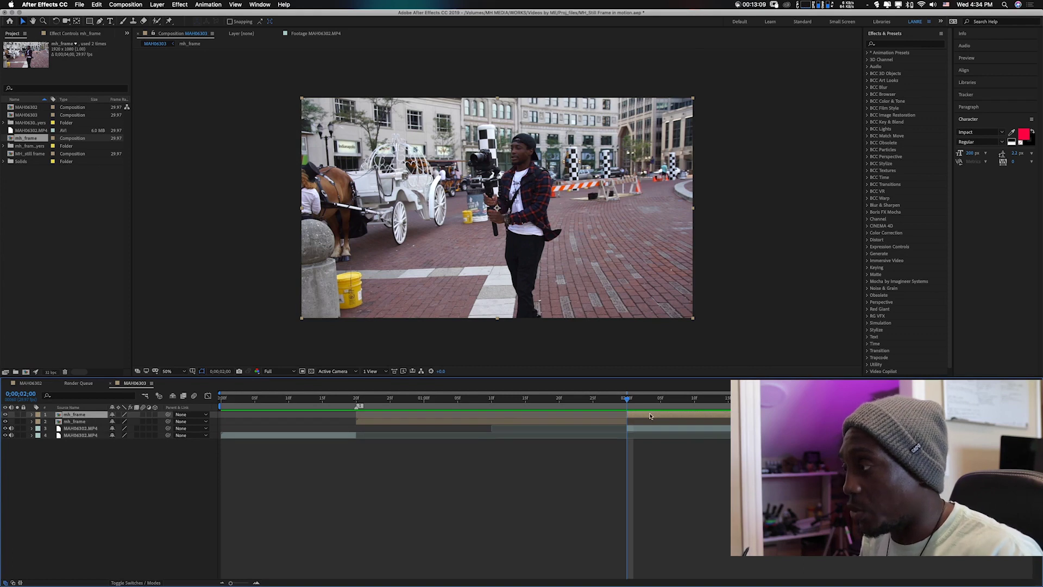
{"action": "key", "text": "Delete"}
Play the MAH06303 composition from the start and scrub through the mh_frame section to check the freeze.
{"action": "left_click_drag", "start_coordinate": [617, 401], "coordinate": [239, 401]}
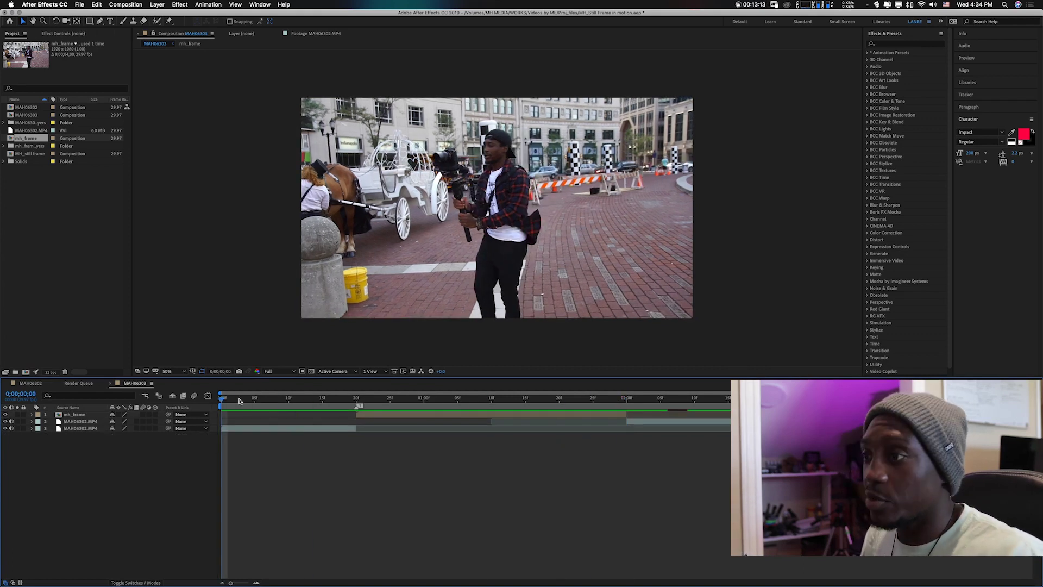
{"action": "key", "text": "space"}
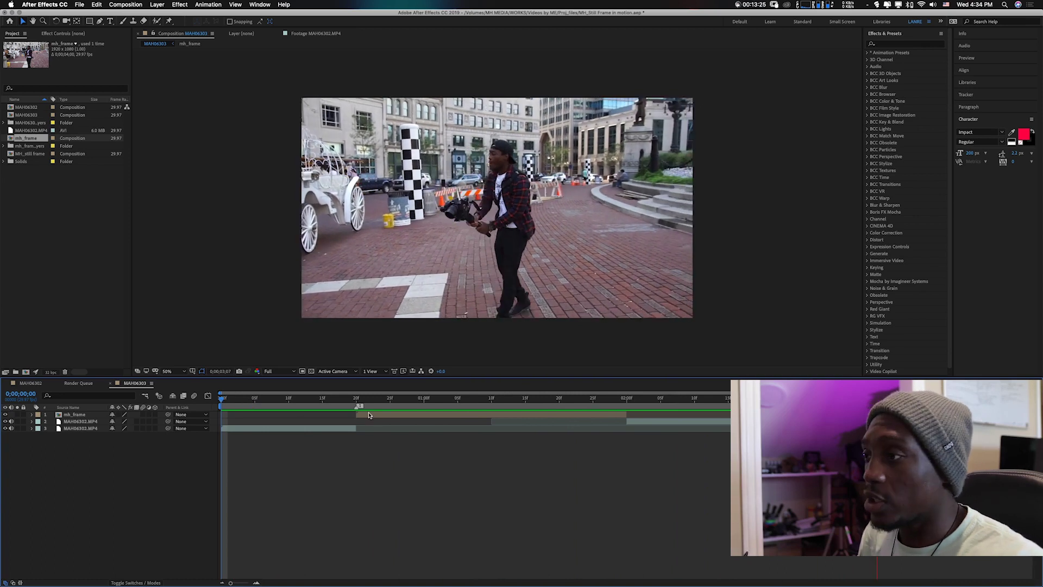
{"action": "key", "text": "space"}
{"action": "left_click_drag", "start_coordinate": [332, 403], "coordinate": [465, 400]}
{"action": "left_click", "coordinate": [450, 411]}
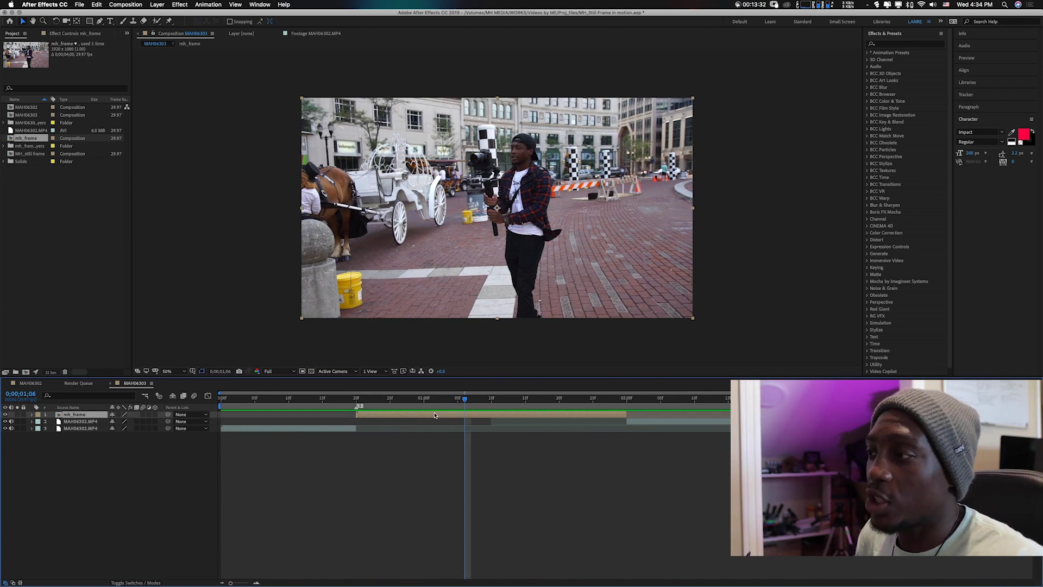
{"action": "left_click_drag", "start_coordinate": [329, 402], "coordinate": [396, 404]}
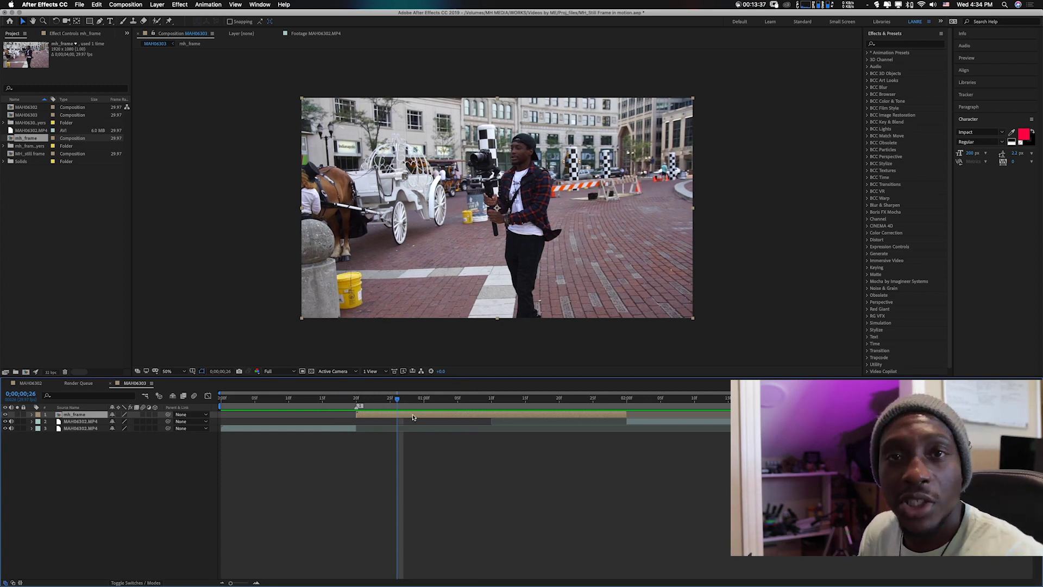
Open the nested mh_frame composition and inspect Layer 0 copy and Layer 0 by toggling layer visibility.
{"action": "double_click", "coordinate": [411, 417]}
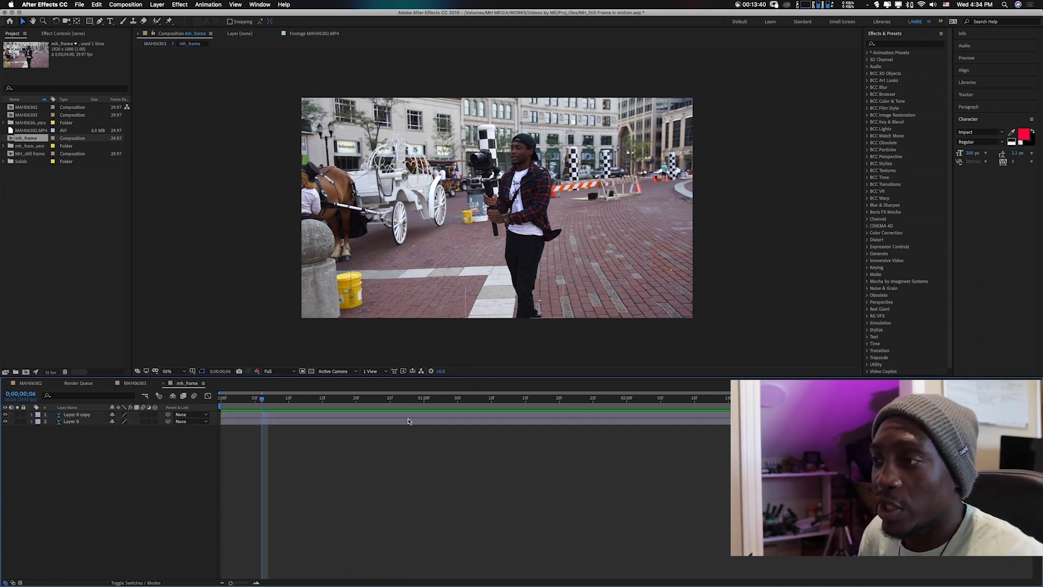
{"action": "left_click_drag", "start_coordinate": [230, 400], "coordinate": [702, 403]}
{"action": "left_click", "coordinate": [76, 415]}
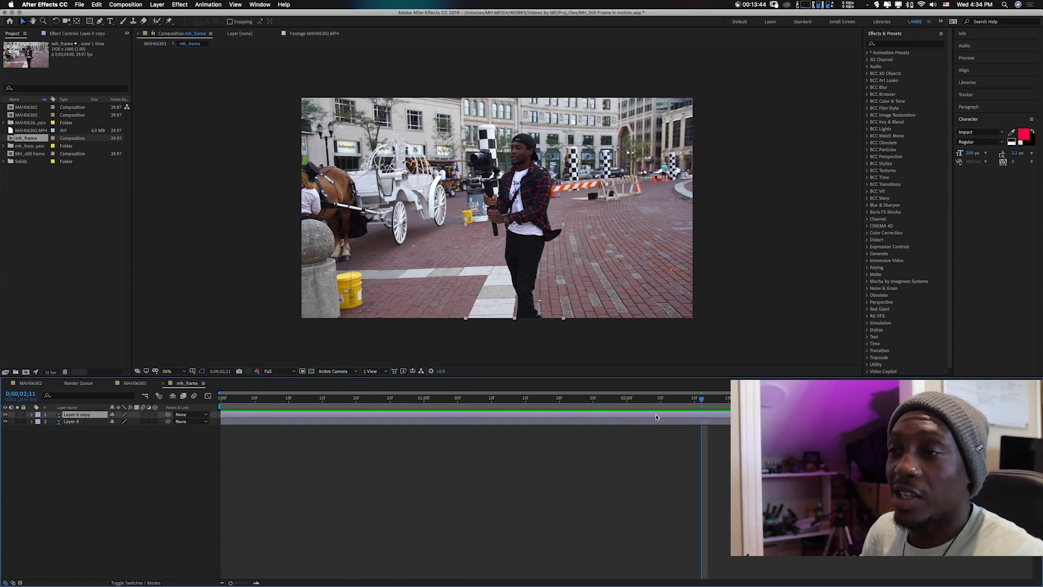
{"action": "left_click", "coordinate": [6, 420]}
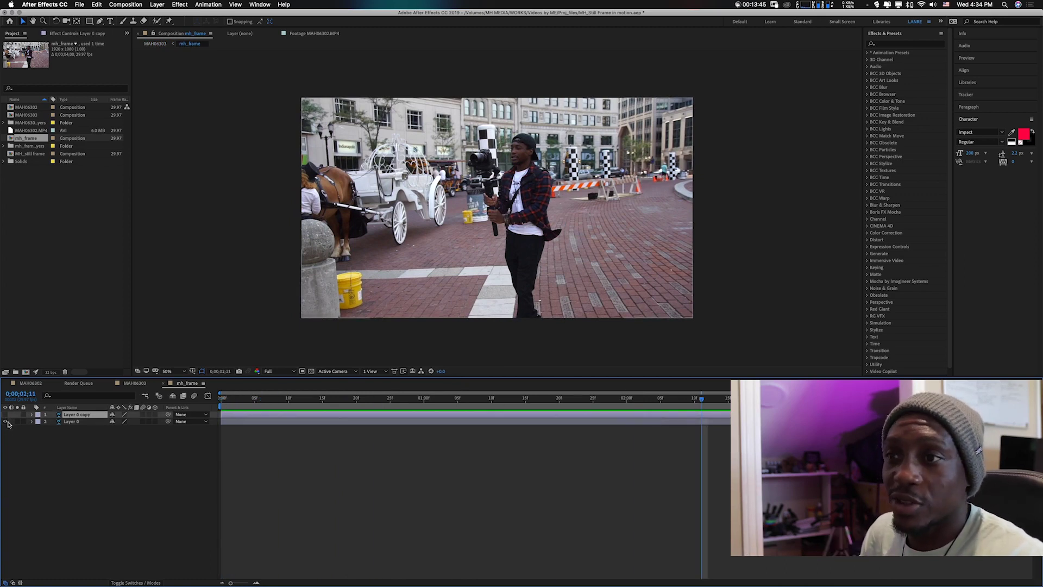
Try moving the cutout on Layer 0 copy beside the original figure, and undo the move.
{"action": "left_click_drag", "start_coordinate": [524, 206], "coordinate": [472, 206]}
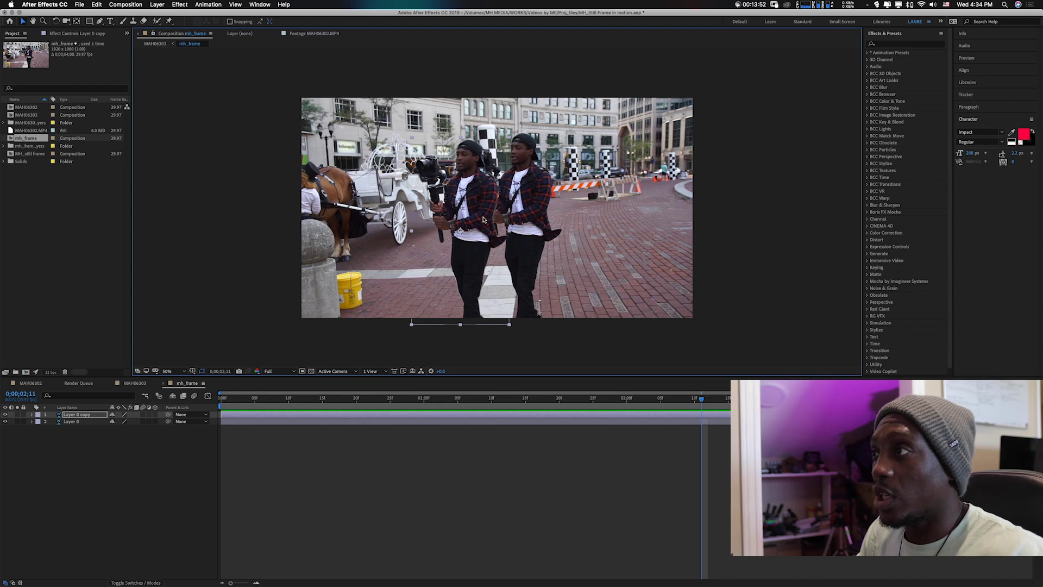
{"action": "key", "text": "cmd+z"}
Preview the styled still frame in the MAH06302 composition, and return to the start of mh_frame.
{"action": "left_click_drag", "start_coordinate": [235, 402], "coordinate": [220, 405]}
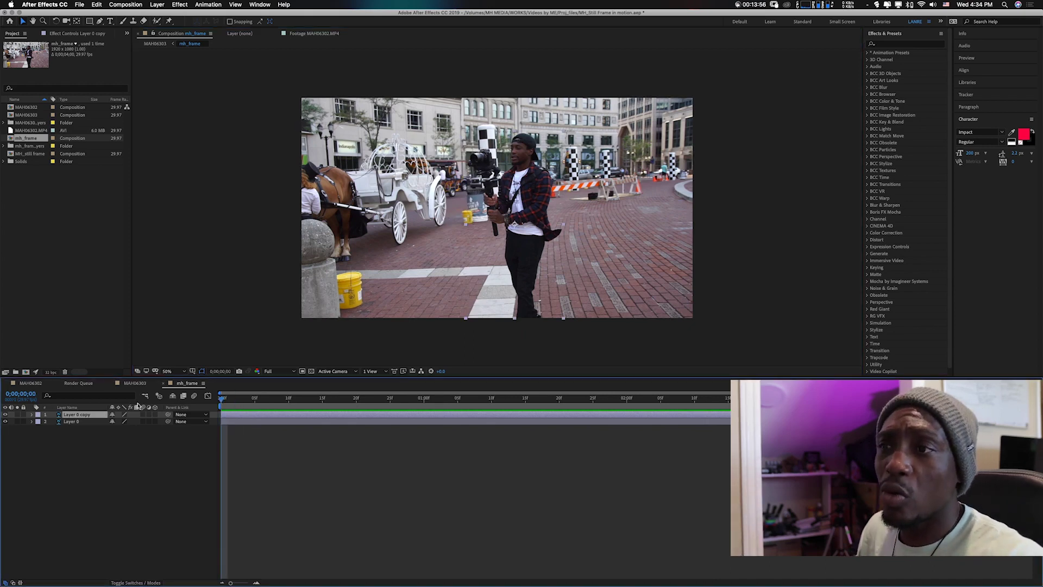
{"action": "left_click", "coordinate": [41, 384]}
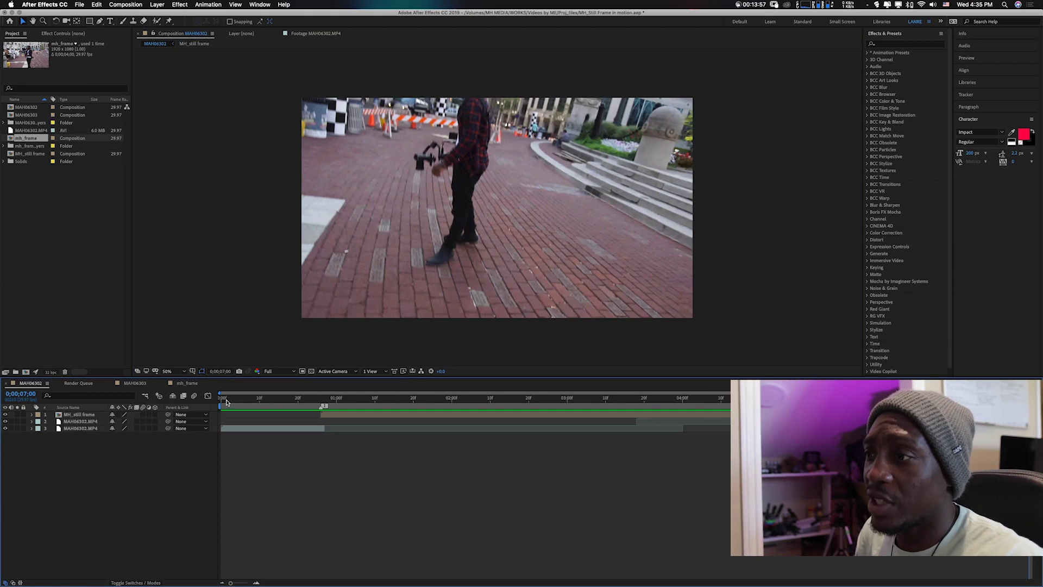
{"action": "key", "text": "space"}
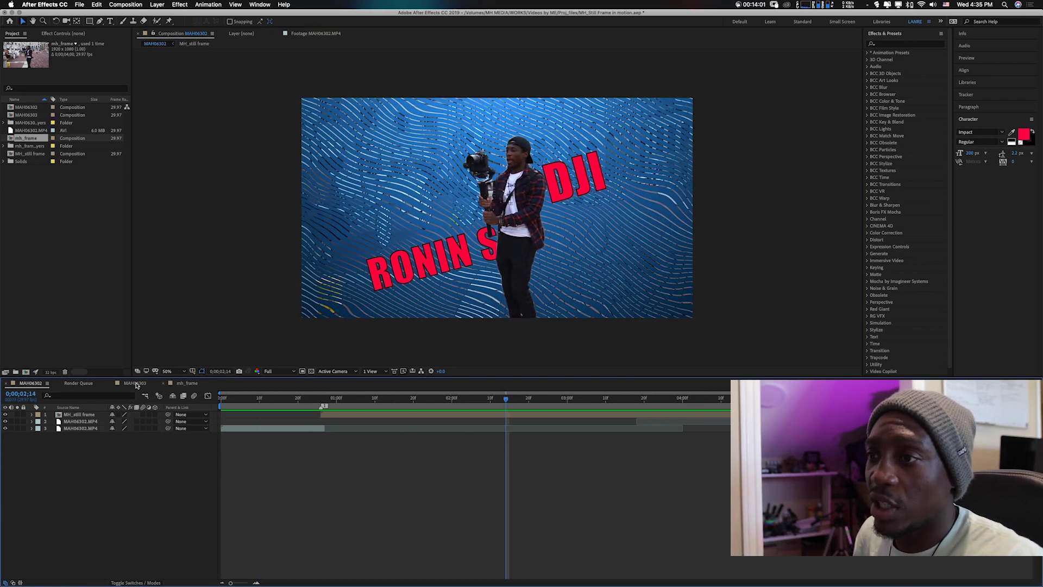
{"action": "left_click", "coordinate": [184, 383]}
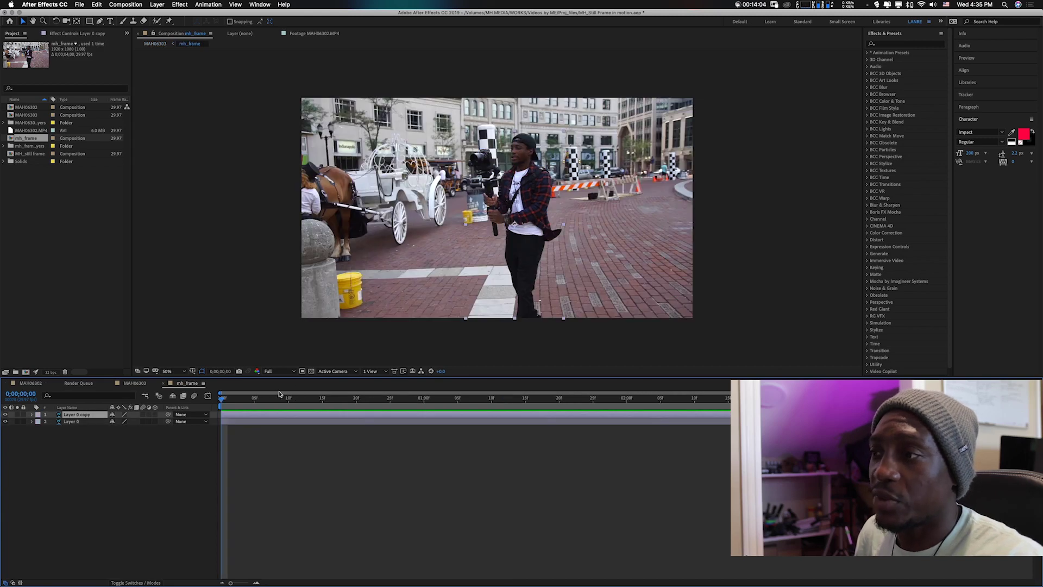
{"action": "left_click_drag", "start_coordinate": [255, 402], "coordinate": [216, 405]}
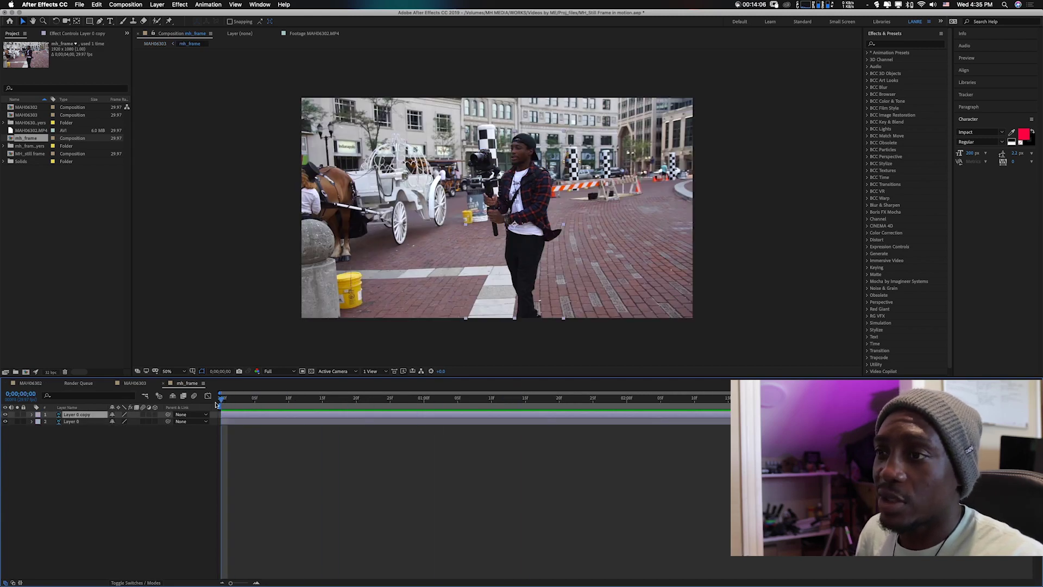
Create a red 1920 x 1080 px solid named bg and place it between Layer 0 copy and Layer 0.
{"action": "left_click", "coordinate": [110, 453]}
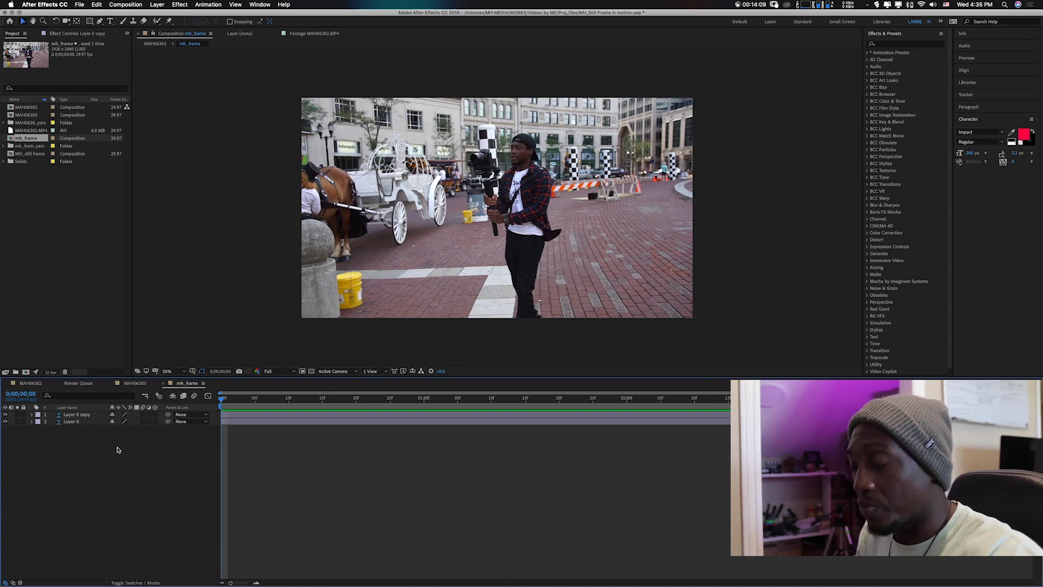
{"action": "key", "text": "super+y"}
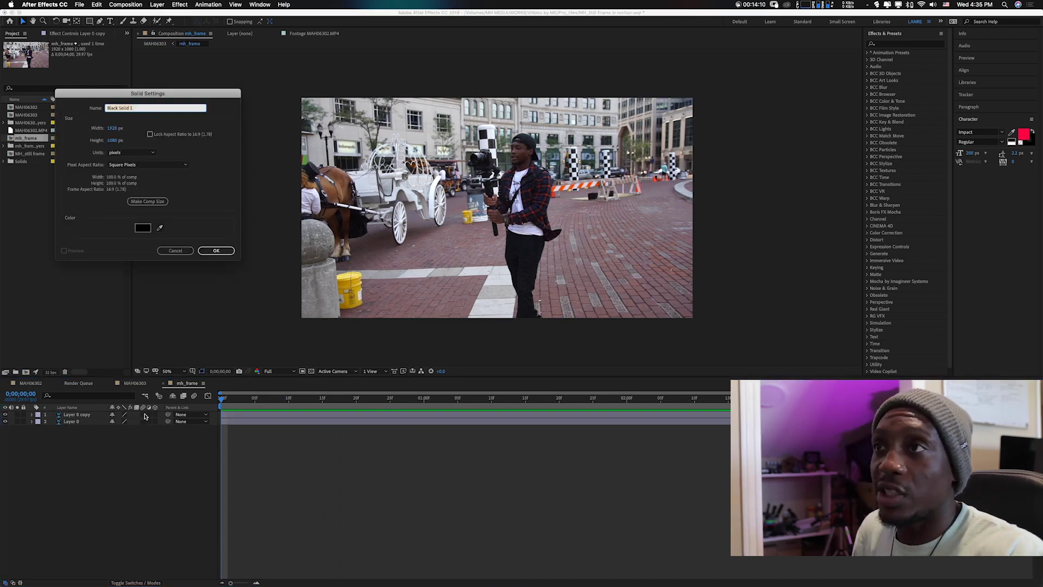
{"action": "left_click", "coordinate": [142, 228]}
{"action": "mouse_move", "coordinate": [79, 118]}
{"action": "left_mouse_down"}
{"action": "mouse_move", "coordinate": [112, 63]}
{"action": "mouse_move", "coordinate": [127, 61]}
{"action": "left_mouse_up"}
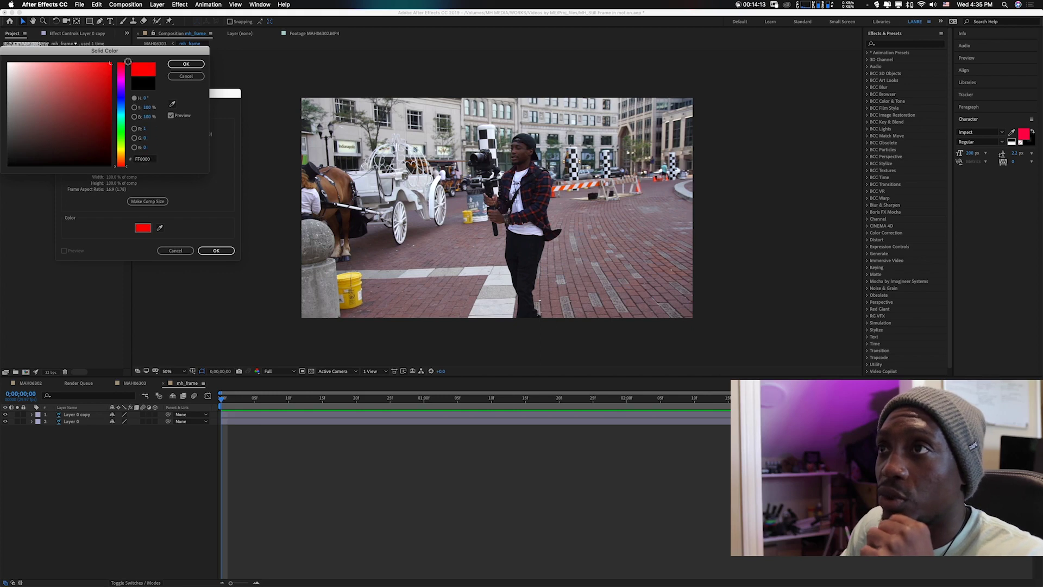
{"action": "left_click", "coordinate": [94, 69]}
{"action": "left_click", "coordinate": [175, 64]}
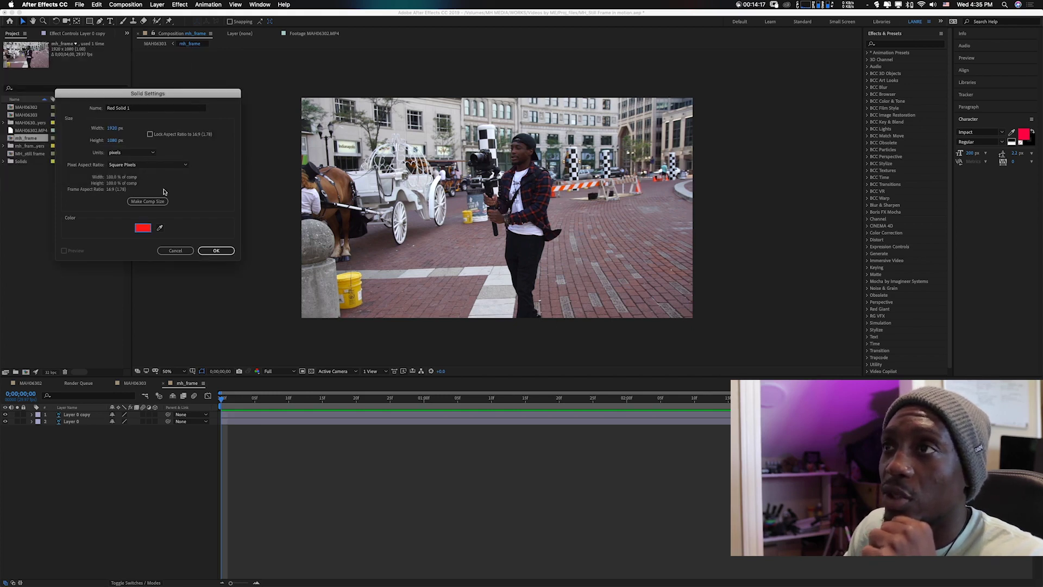
{"action": "left_click", "coordinate": [136, 108]}
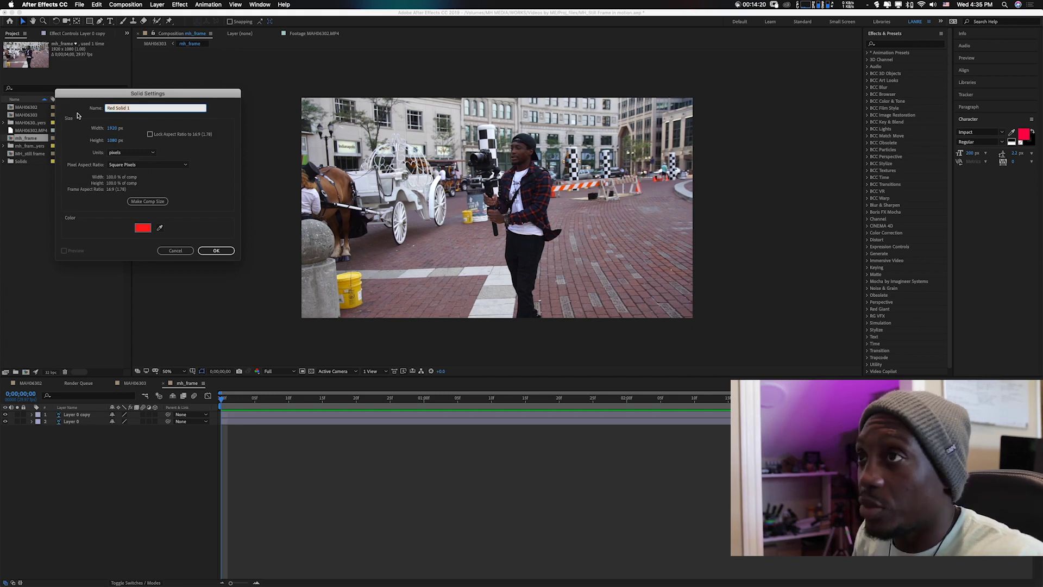
{"action": "left_click", "coordinate": [216, 250]}
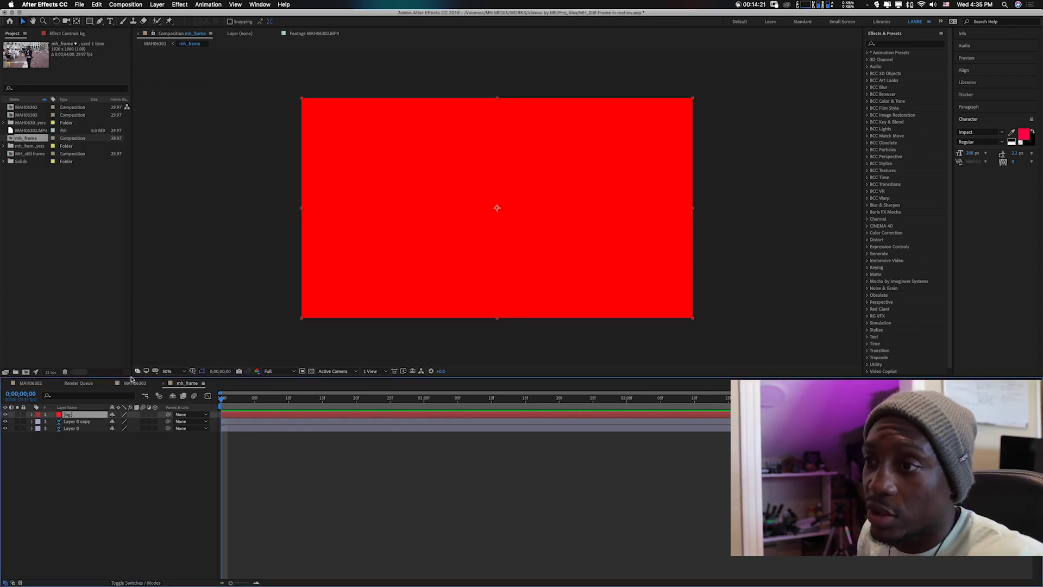
{"action": "left_click_drag", "start_coordinate": [72, 428], "coordinate": [74, 429]}
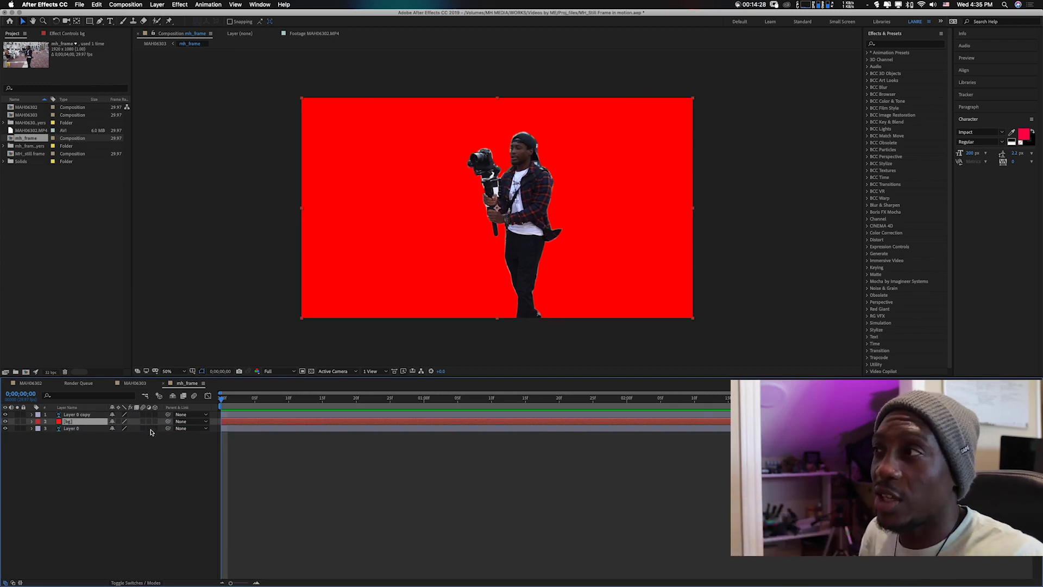
Add a text layer with the presenter's first name above bg and behind the cutout, and fill it white.
{"action": "left_click", "coordinate": [110, 21]}
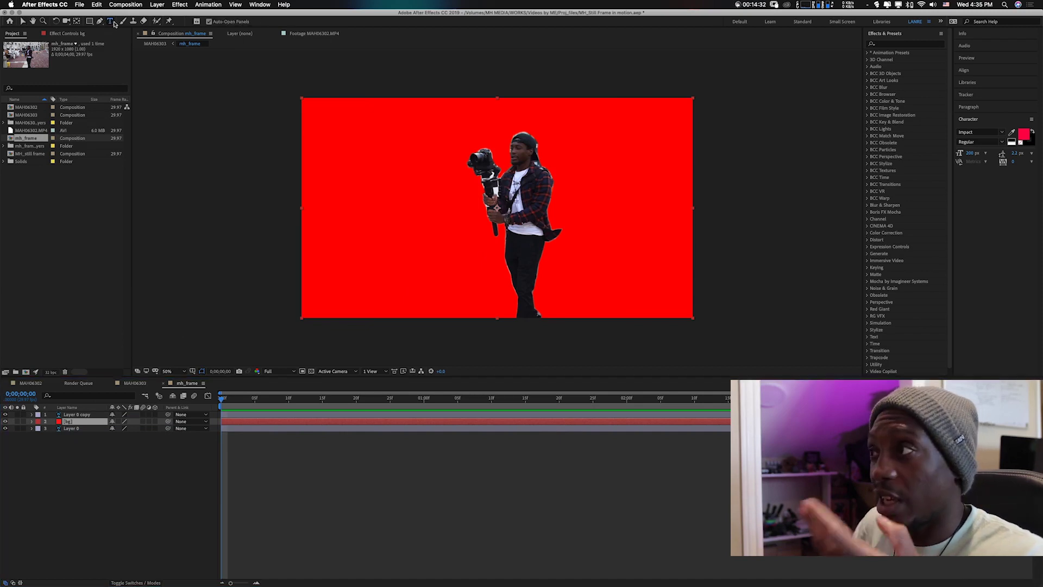
{"action": "left_click", "coordinate": [550, 212]}
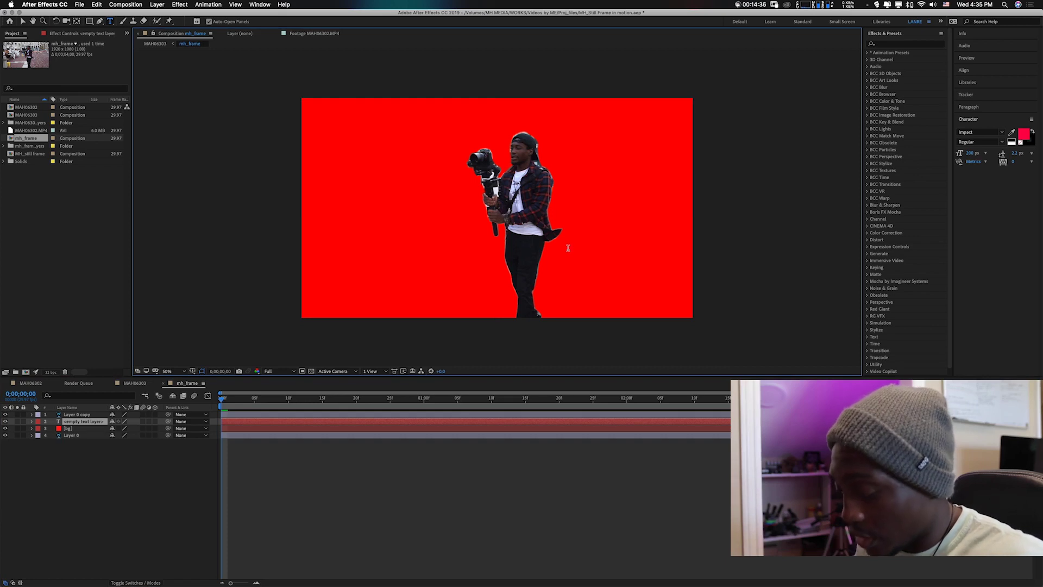
{"action": "type", "text": "LANRE"}
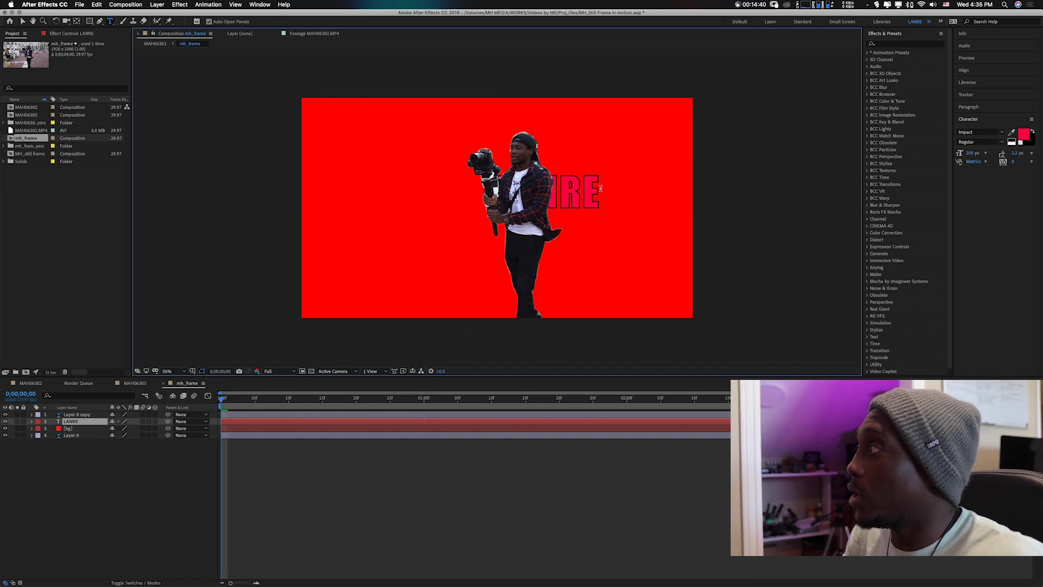
{"action": "left_click", "coordinate": [1021, 140]}
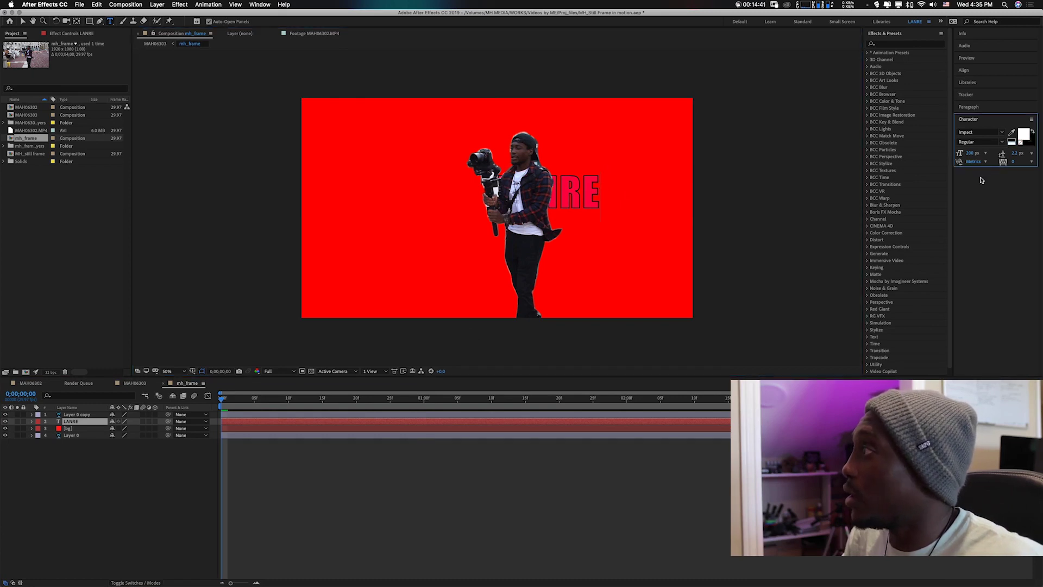
{"action": "left_click_drag", "start_coordinate": [572, 188], "coordinate": [471, 180]}
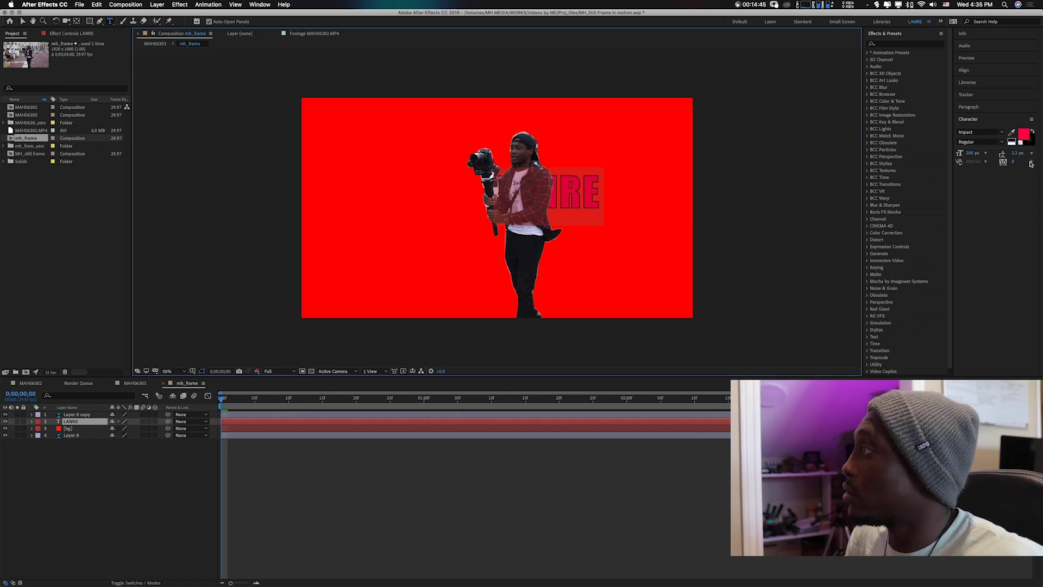
{"action": "left_click", "coordinate": [1011, 142]}
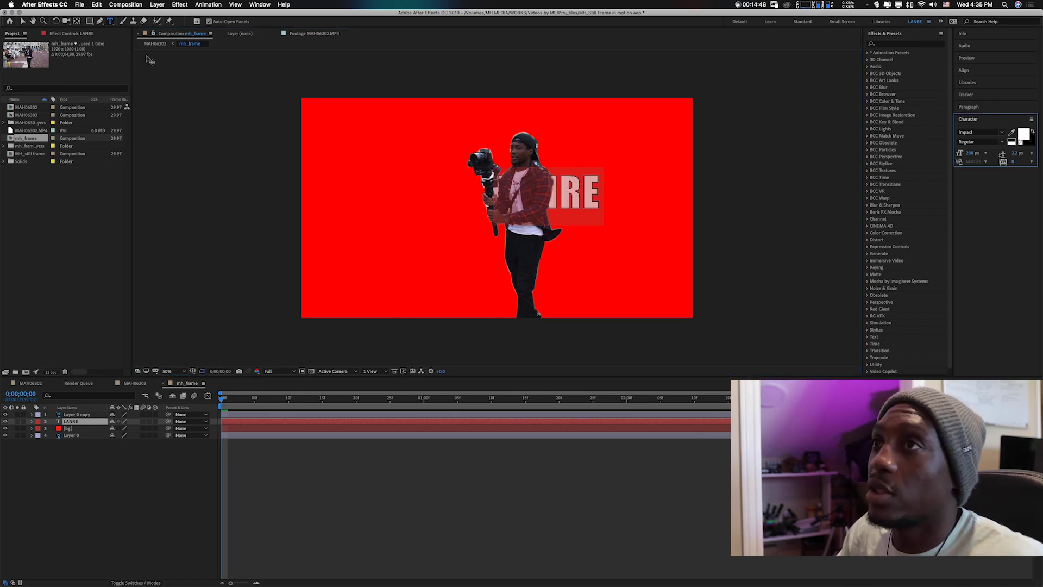
Move the name text beside the figure so all its letters are clear of the cutout, and hide the text layer.
{"action": "left_click", "coordinate": [23, 22]}
{"action": "left_click", "coordinate": [576, 197]}
{"action": "left_click_drag", "start_coordinate": [576, 197], "coordinate": [624, 213]}
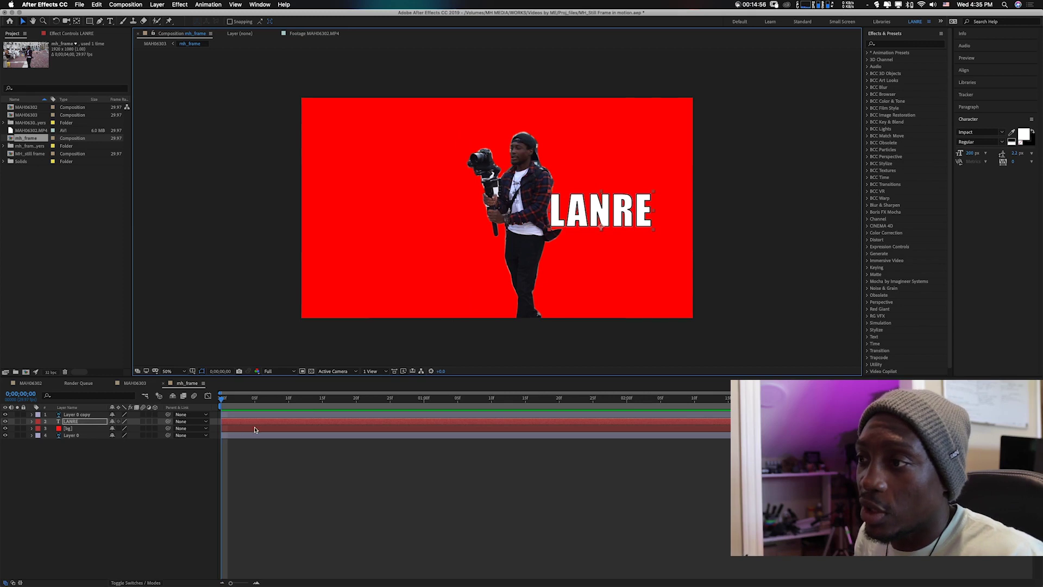
{"action": "left_click", "coordinate": [5, 422]}
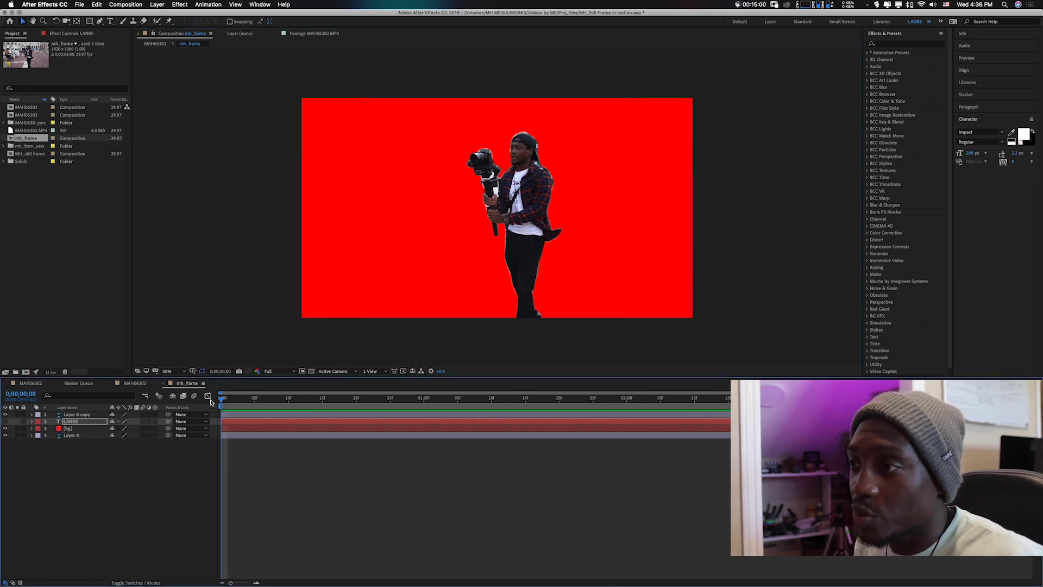
Keyframe the bg solid's opacity at 0% at the start and 100% at 0;00;00;05.
{"action": "left_click_drag", "start_coordinate": [222, 401], "coordinate": [255, 400]}
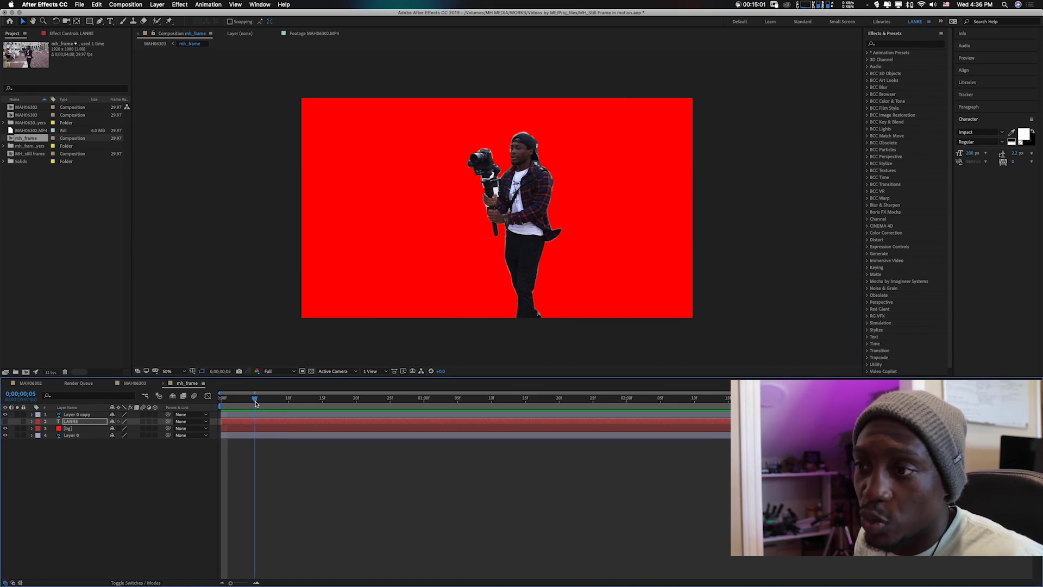
{"action": "left_click", "coordinate": [70, 430]}
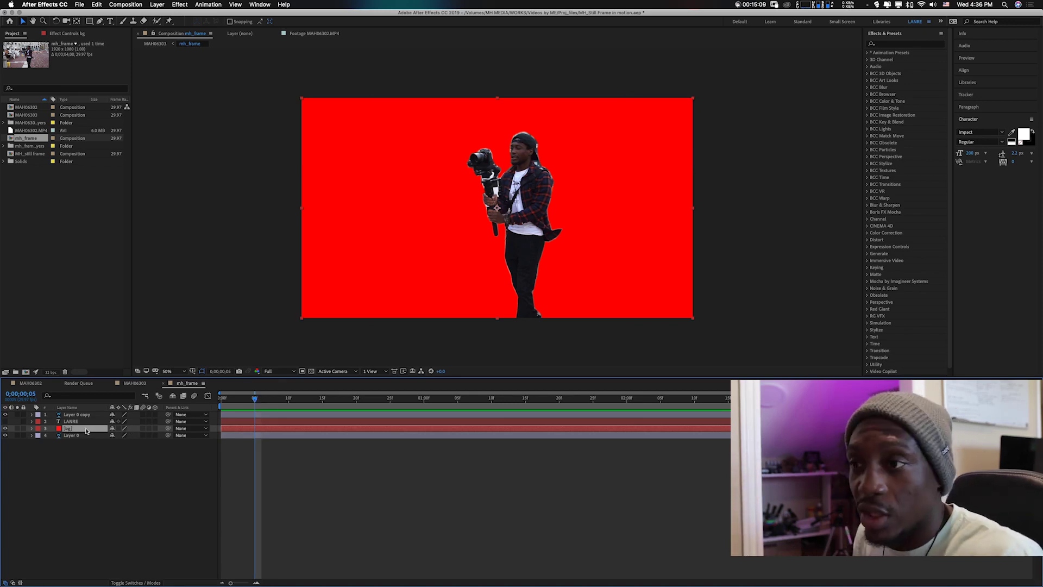
{"action": "key", "text": "t"}
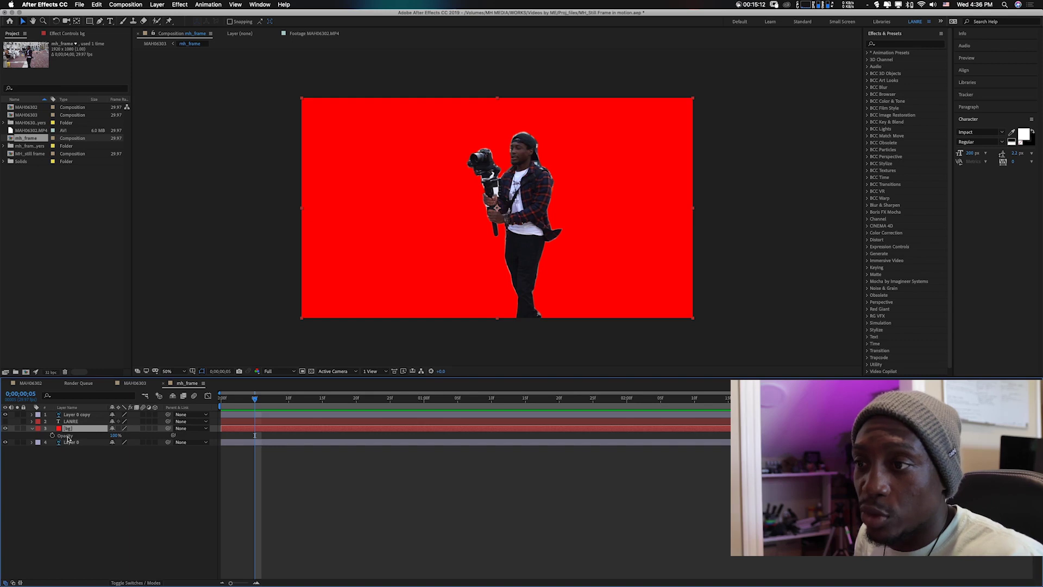
{"action": "left_click", "coordinate": [52, 437]}
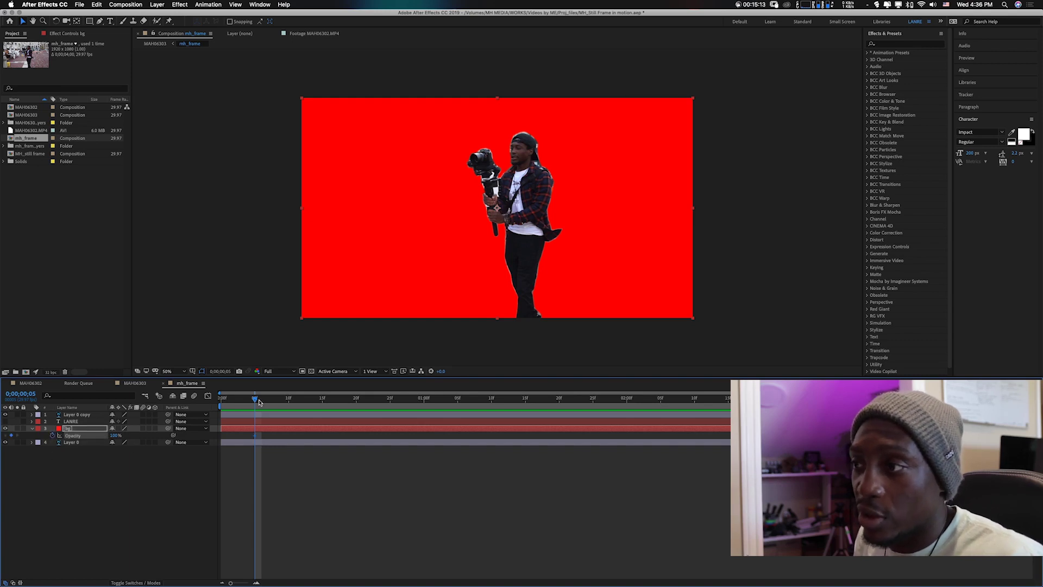
{"action": "left_click_drag", "start_coordinate": [256, 402], "coordinate": [221, 402]}
{"action": "left_click", "coordinate": [12, 435]}
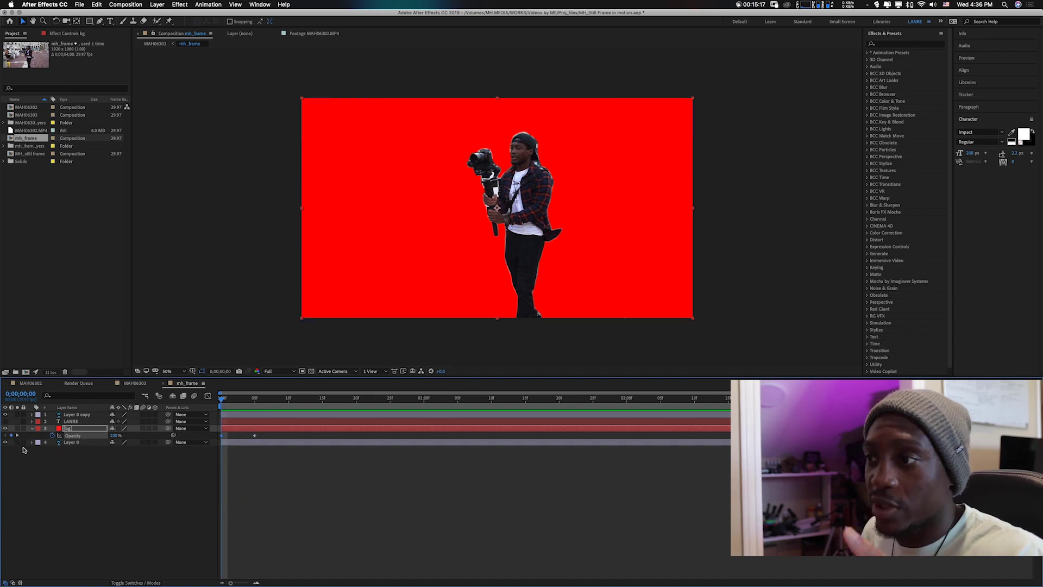
{"action": "left_click_drag", "start_coordinate": [114, 438], "coordinate": [60, 438]}
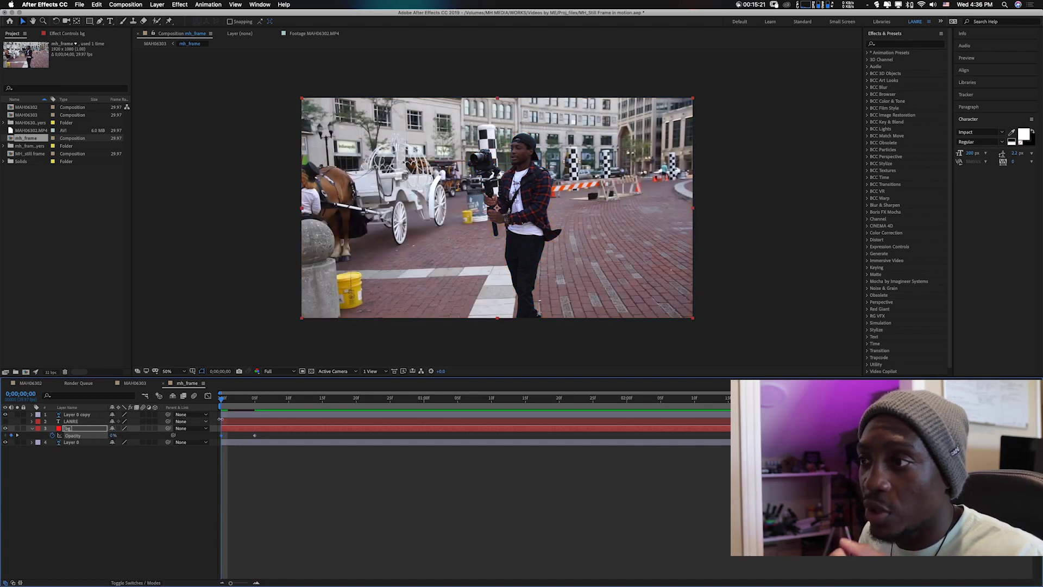
Lengthen the bg fade-in by moving its 100% opacity keyframe out to frame 20, and preview the fade.
{"action": "left_click_drag", "start_coordinate": [223, 402], "coordinate": [289, 437]}
{"action": "left_click", "coordinate": [253, 404]}
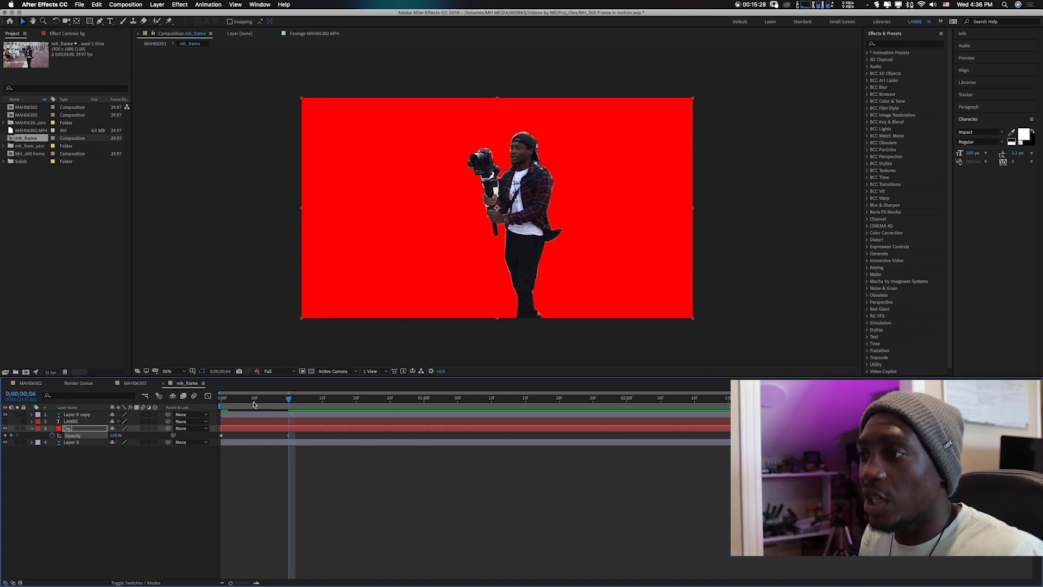
{"action": "key", "text": "Home"}
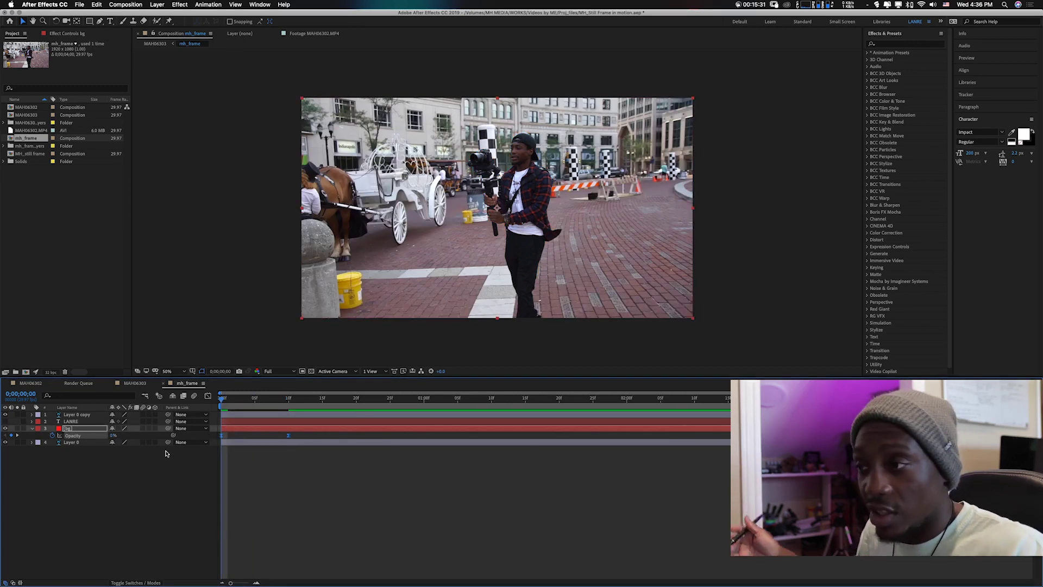
{"action": "key", "text": "space"}
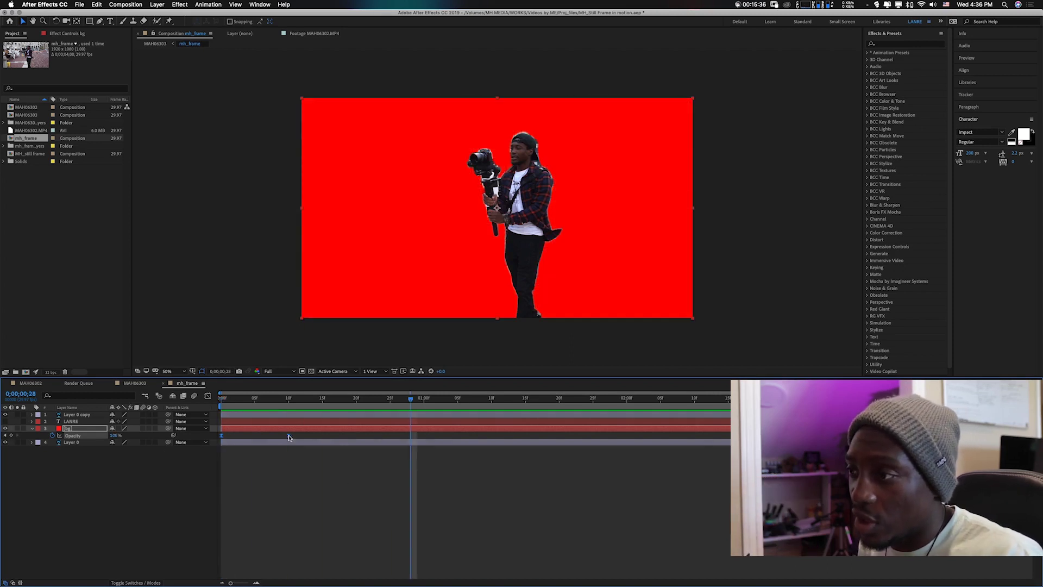
{"action": "left_click_drag", "start_coordinate": [286, 436], "coordinate": [349, 432]}
{"action": "key", "text": "space"}
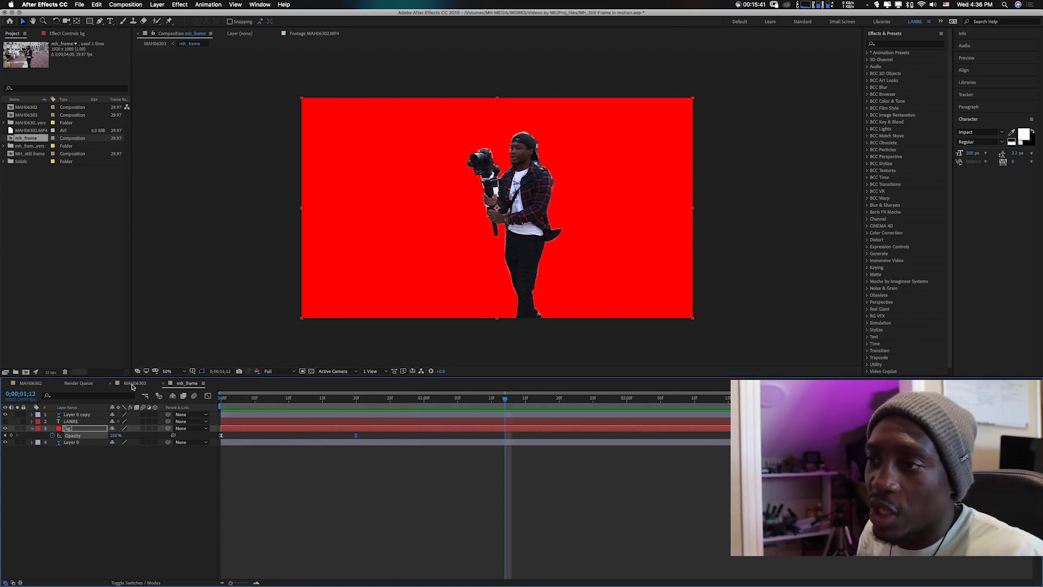
Preview the background fade-in from the start of the MAH06303 composition.
{"action": "left_click", "coordinate": [133, 384]}
{"action": "left_click", "coordinate": [224, 402]}
{"action": "key", "text": "space"}
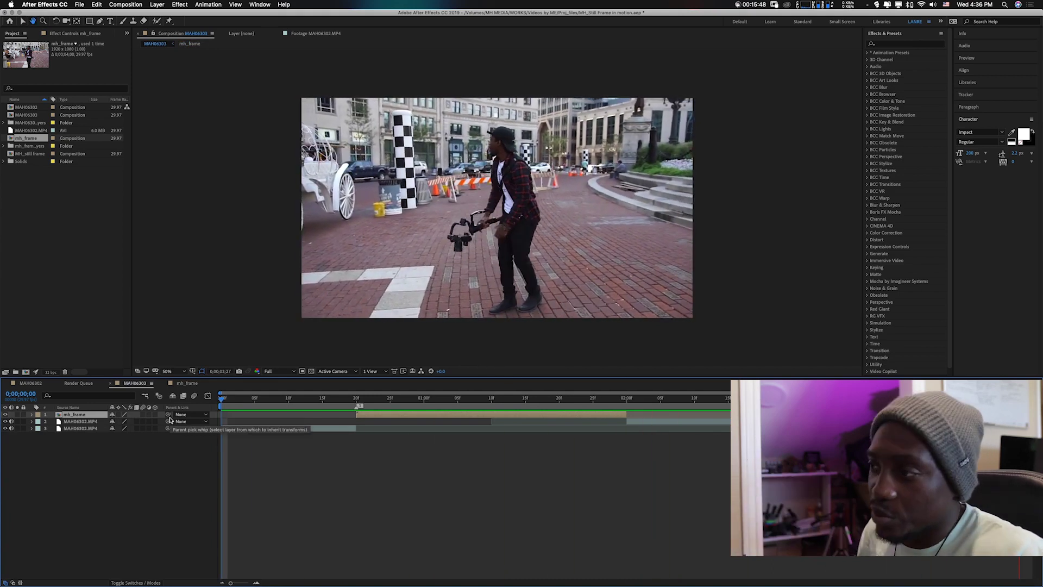
{"action": "key", "text": "space"}
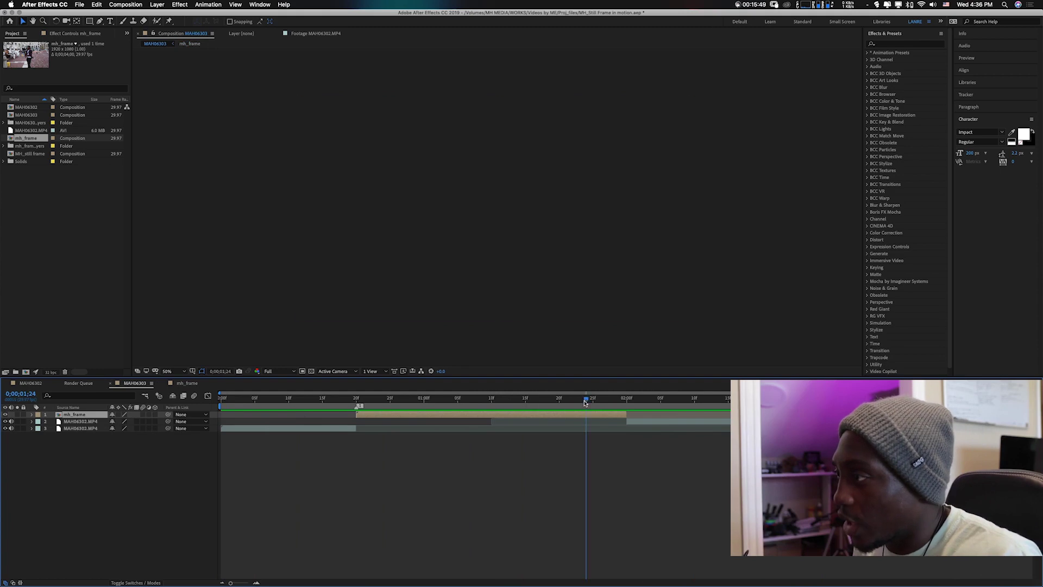
Fade the bg solid out in mh_frame with opacity keyframes of 100% at 0;00;01;05 and 0% at 0;00;01;20.
{"action": "left_click", "coordinate": [592, 403]}
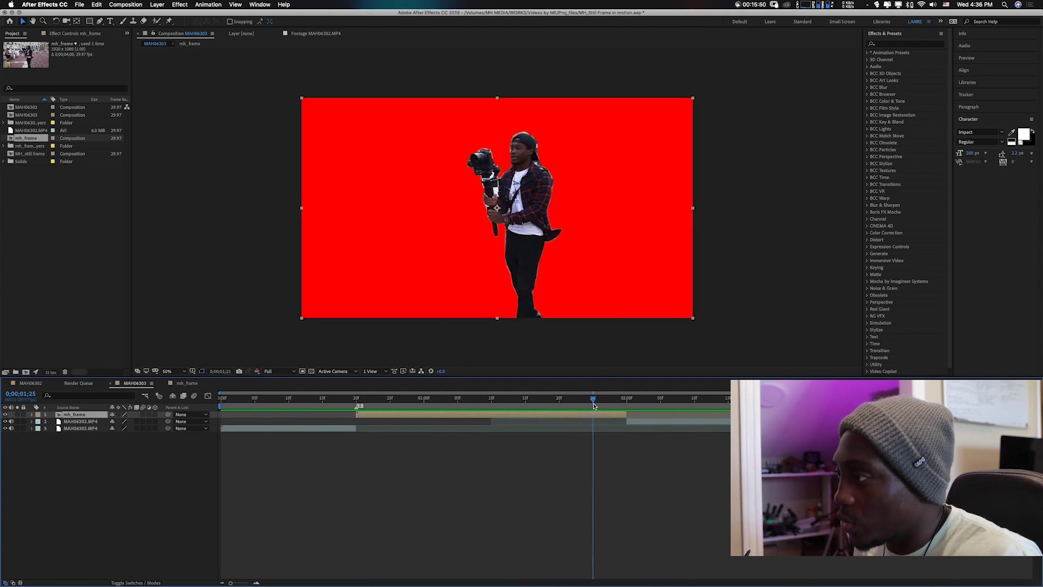
{"action": "left_click", "coordinate": [185, 383]}
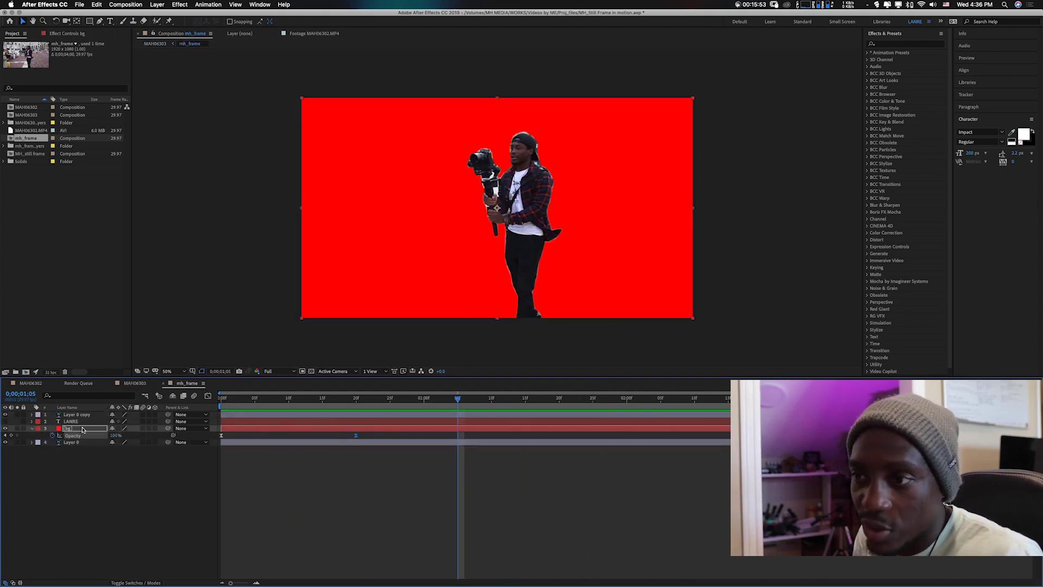
{"action": "left_click", "coordinate": [11, 436]}
{"action": "key", "text": "space"}
{"action": "left_click", "coordinate": [115, 435]}
{"action": "type", "text": "0"}
{"action": "key", "text": "Return"}
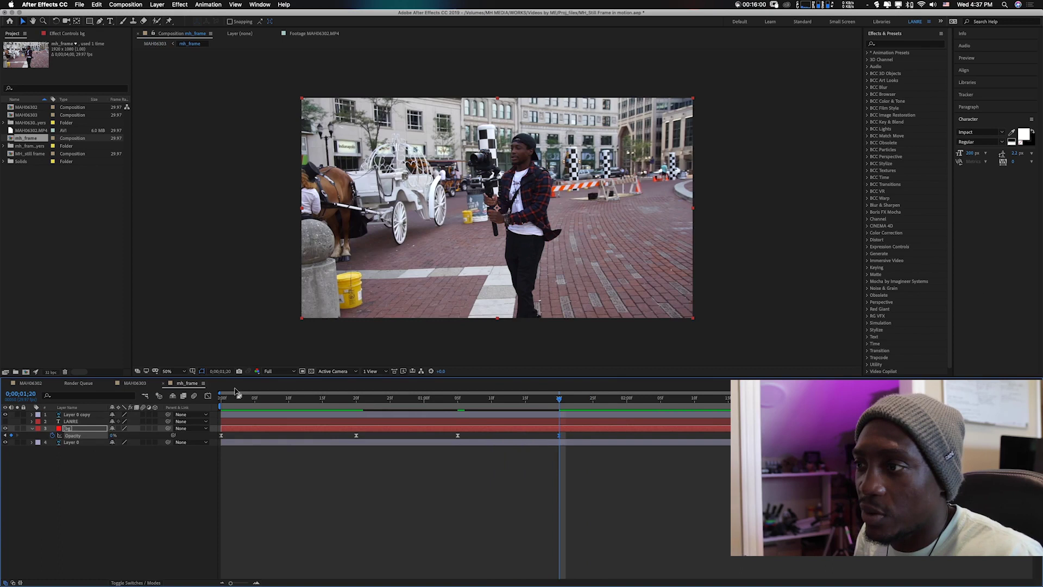
Review the background fade in MAH06303 and mh_frame, and compare it with the styled still frame in MAH06302.
{"action": "left_click", "coordinate": [134, 383]}
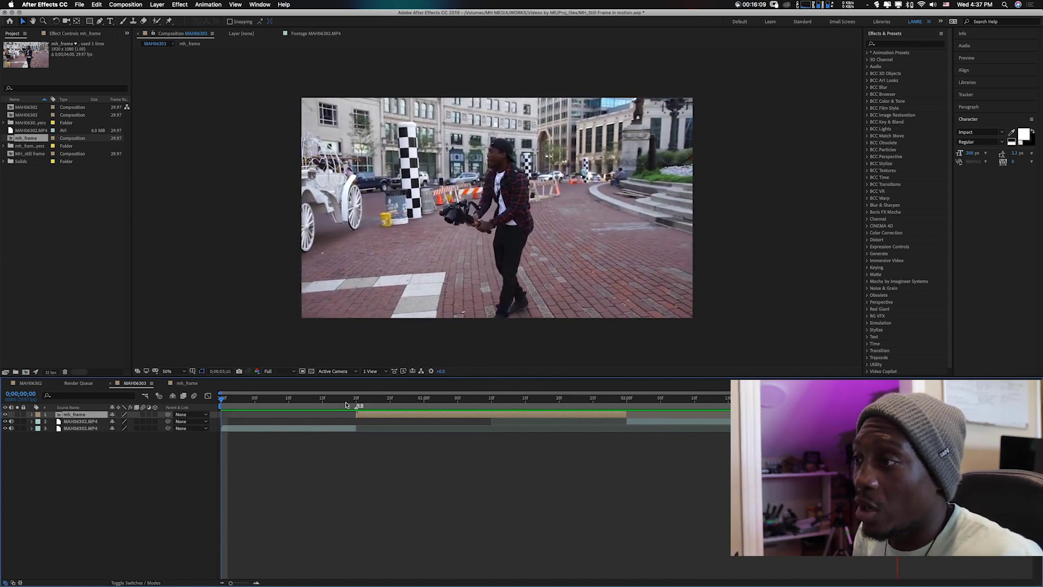
{"action": "left_click", "coordinate": [423, 399]}
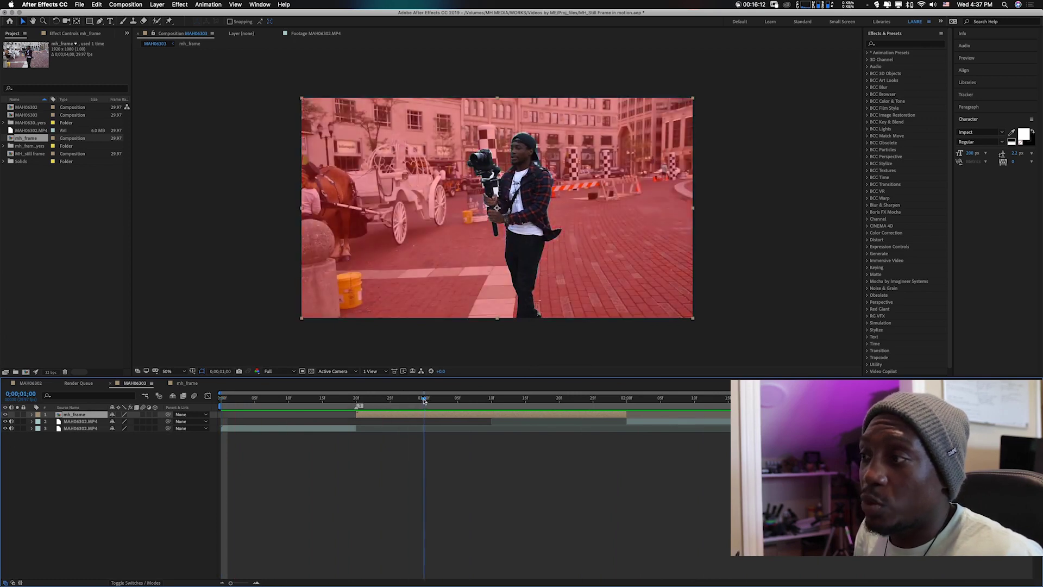
{"action": "left_click", "coordinate": [184, 383]}
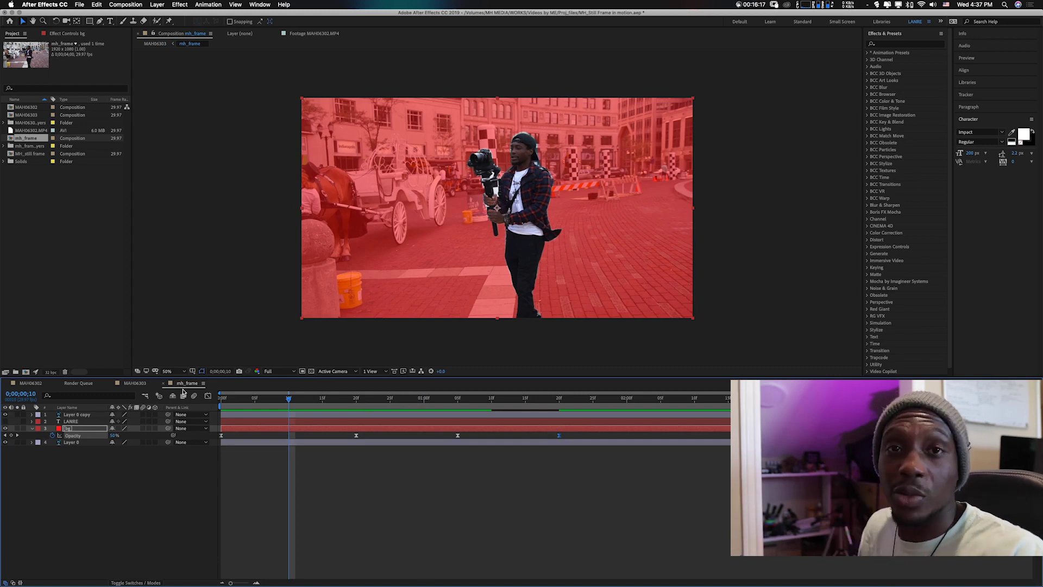
{"action": "left_click_drag", "start_coordinate": [249, 400], "coordinate": [414, 405]}
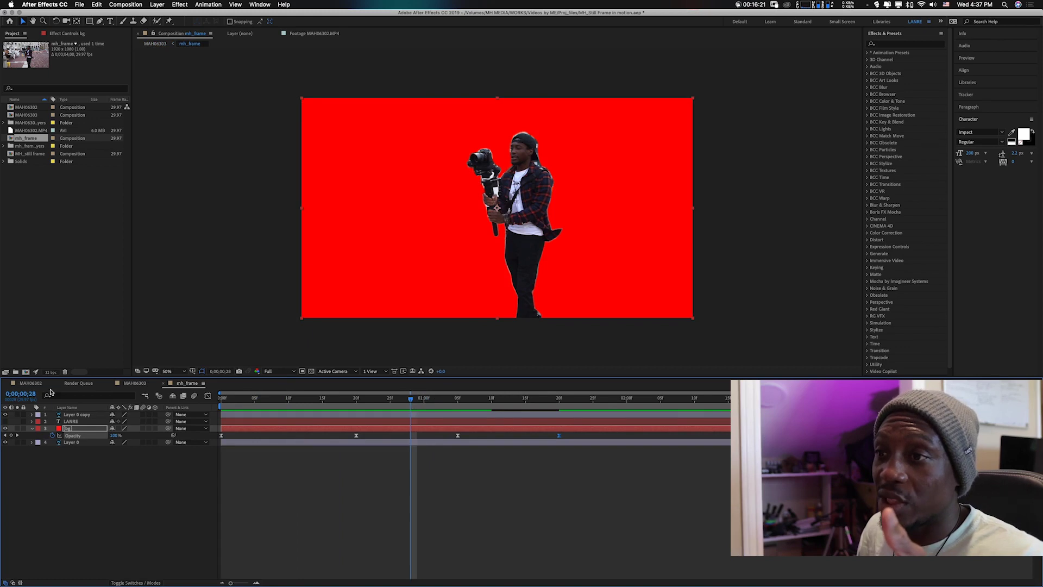
{"action": "left_click", "coordinate": [33, 383]}
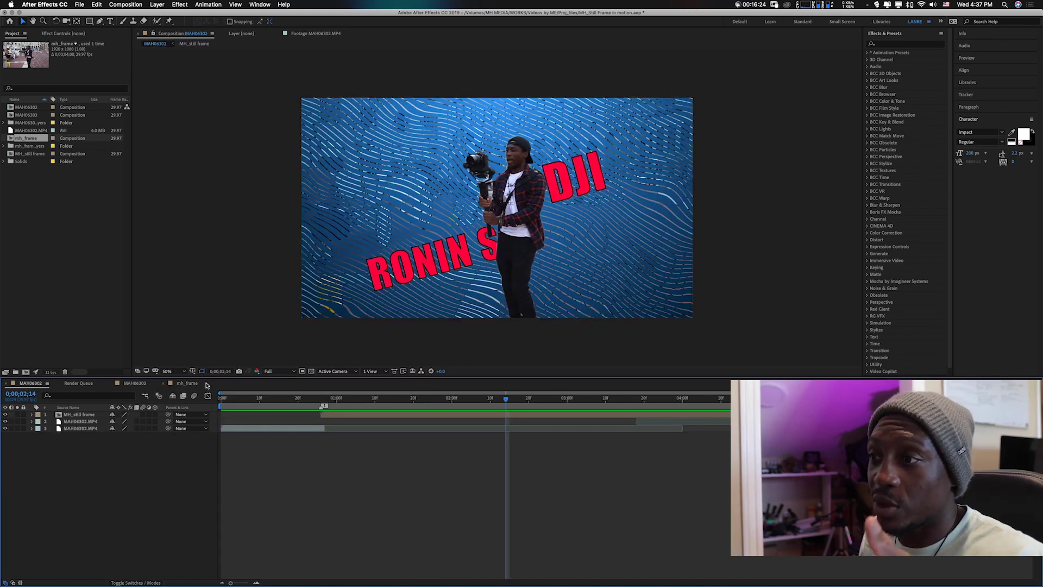
{"action": "left_click", "coordinate": [187, 383]}
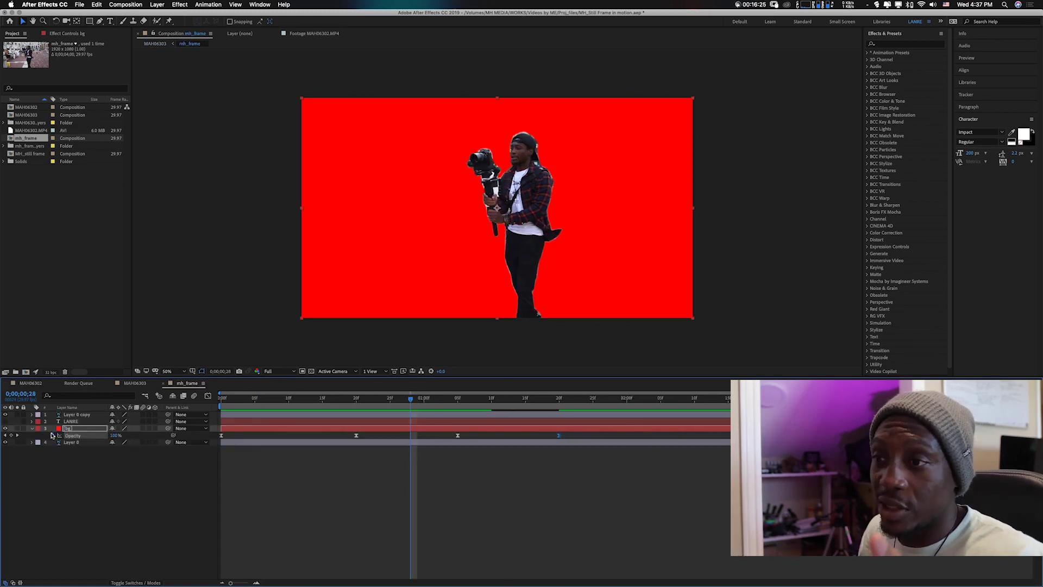
Apply the Venetian Blinds effect to the bg solid with 32% transition completion and a 42° direction.
{"action": "left_click", "coordinate": [68, 429]}
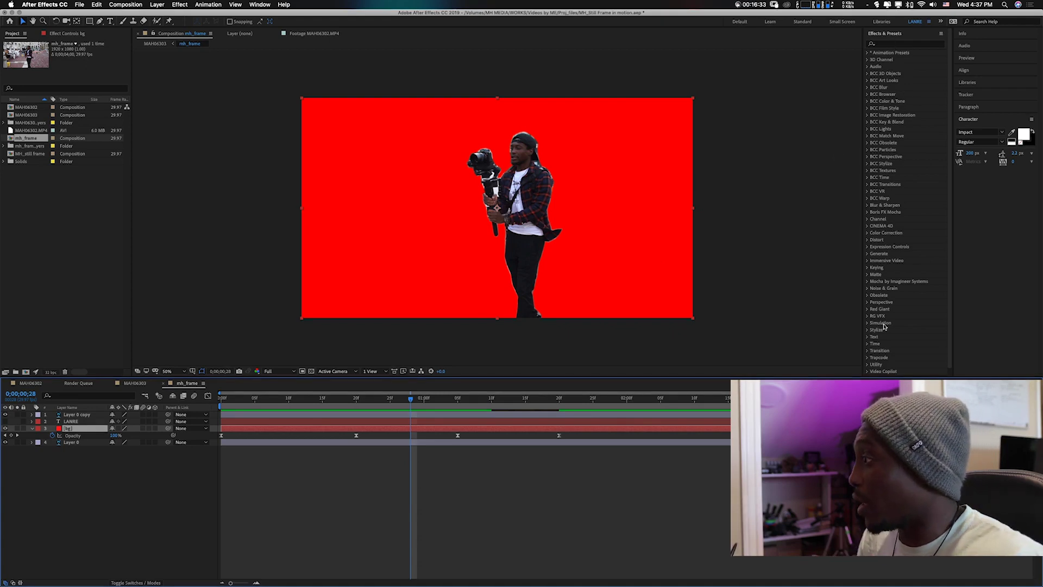
{"action": "left_click", "coordinate": [868, 350]}
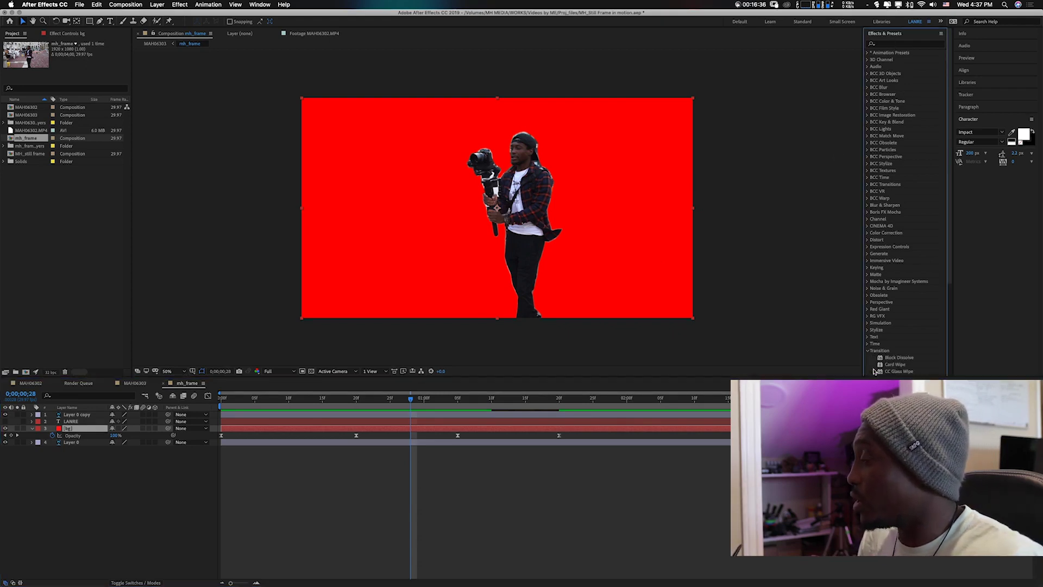
{"action": "scroll", "coordinate": [905, 326], "scroll_direction": "down", "scroll_amount": 5}
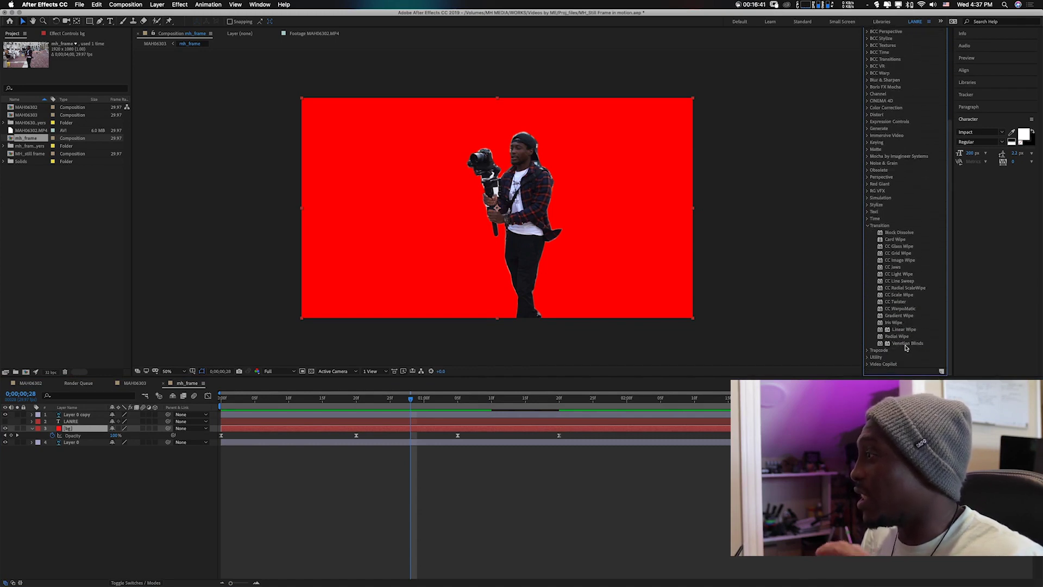
{"action": "double_click", "coordinate": [905, 344]}
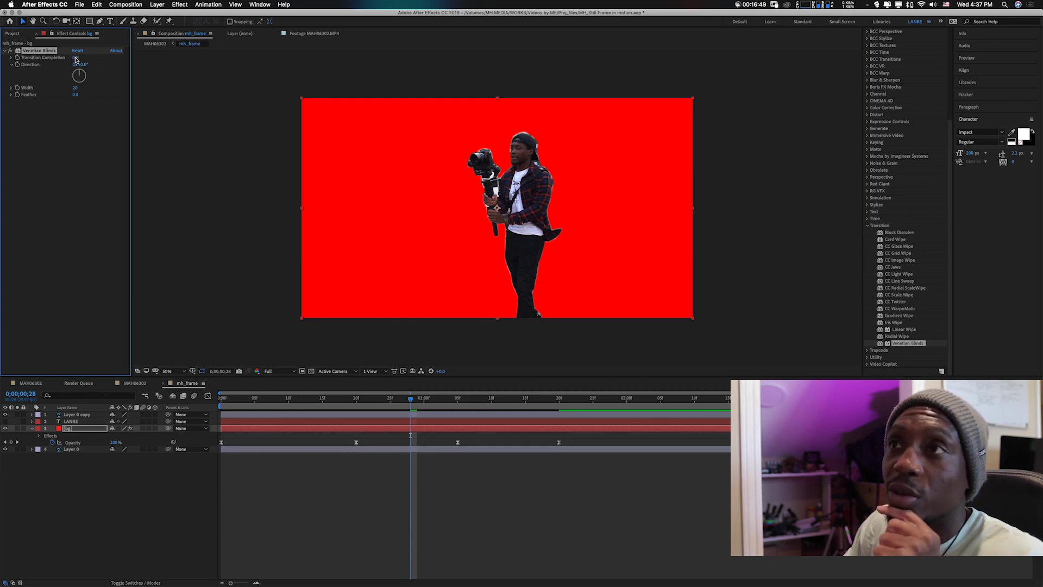
{"action": "left_click_drag", "start_coordinate": [81, 58], "coordinate": [101, 66]}
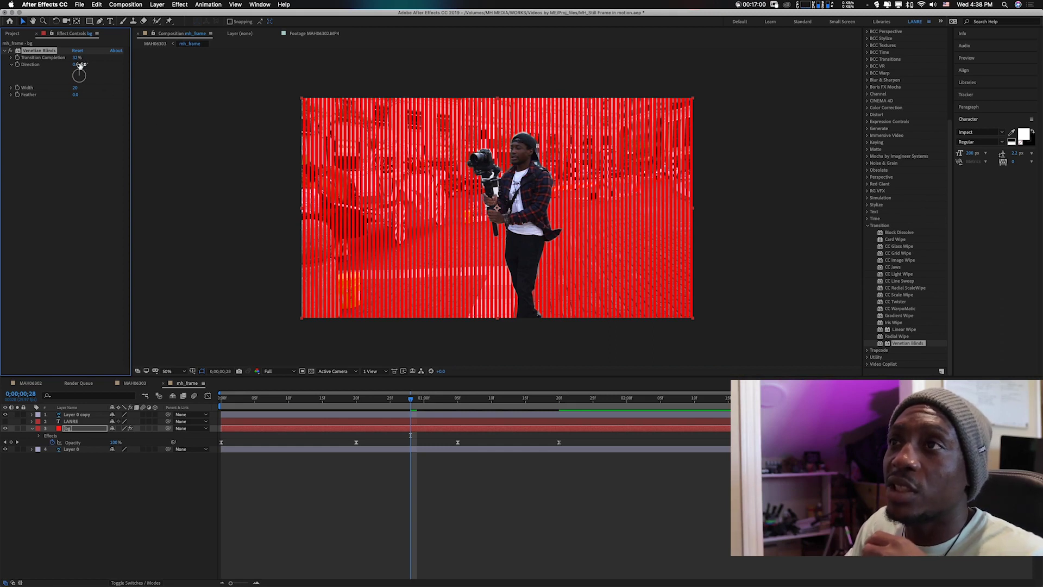
{"action": "left_click_drag", "start_coordinate": [82, 64], "coordinate": [42, 156]}
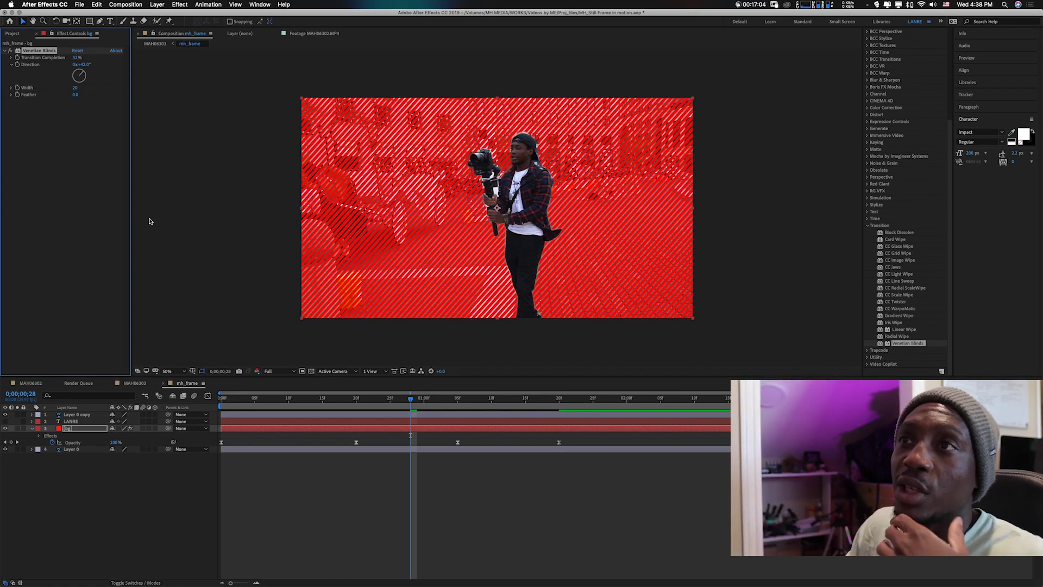
Set the bg solid's Venetian Blinds width to 31 and add the Turbulent Displace effect to it.
{"action": "left_click_drag", "start_coordinate": [83, 87], "coordinate": [65, 90]}
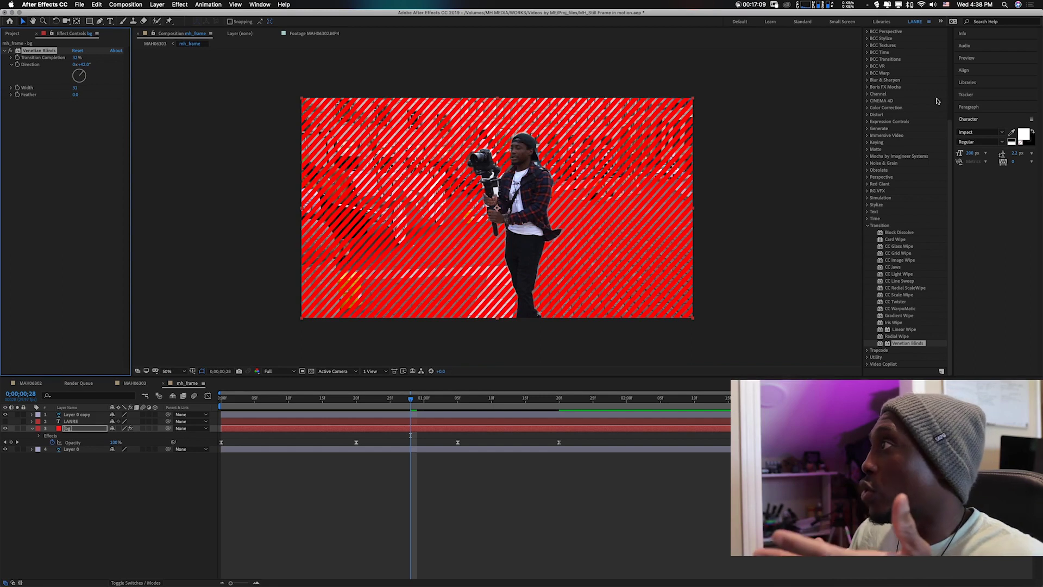
{"action": "scroll", "coordinate": [950, 156], "scroll_direction": "up", "scroll_amount": 10}
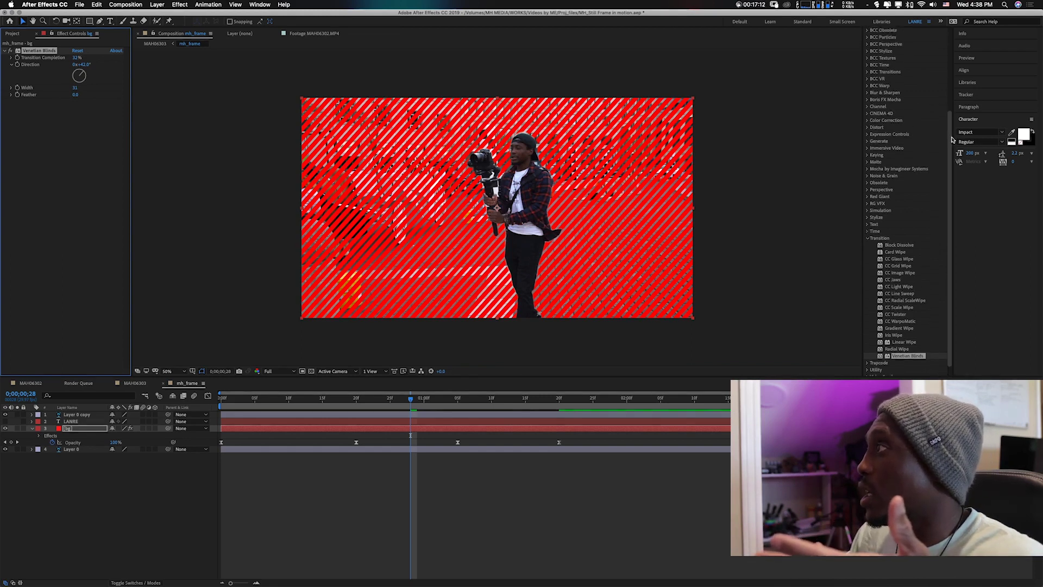
{"action": "left_click", "coordinate": [919, 44]}
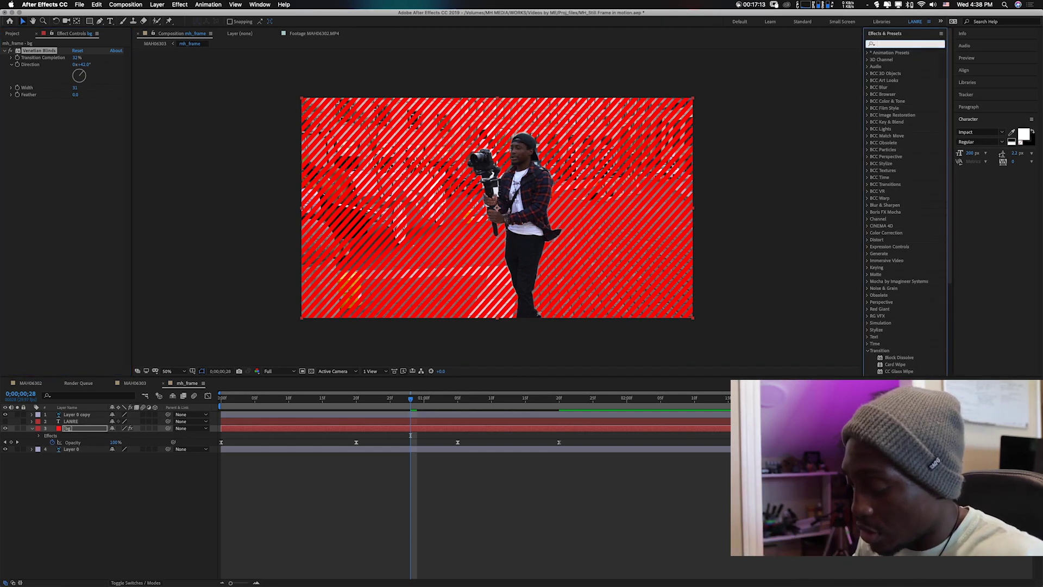
{"action": "type", "text": "turbul"}
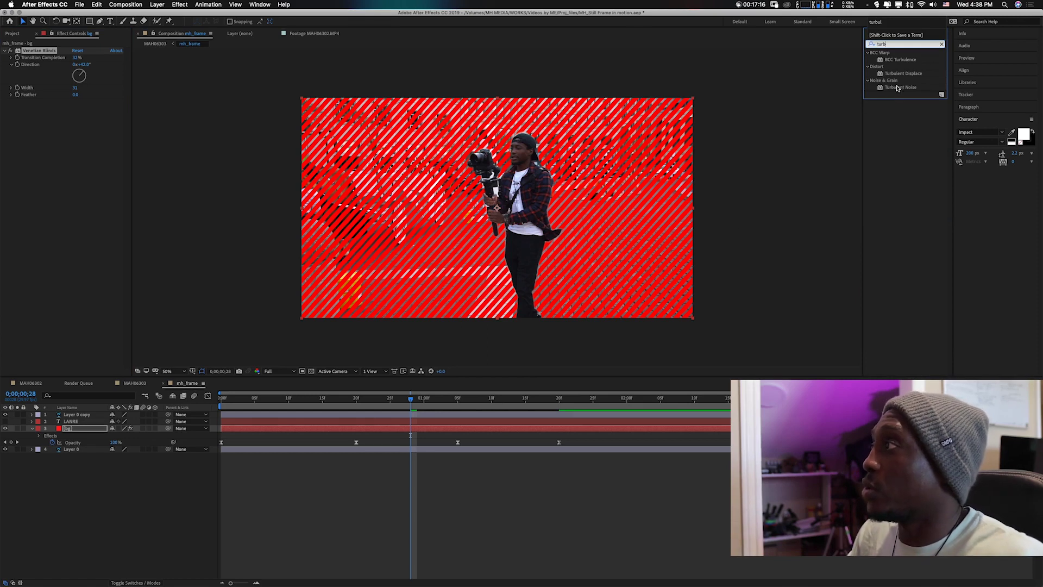
{"action": "left_click", "coordinate": [904, 74]}
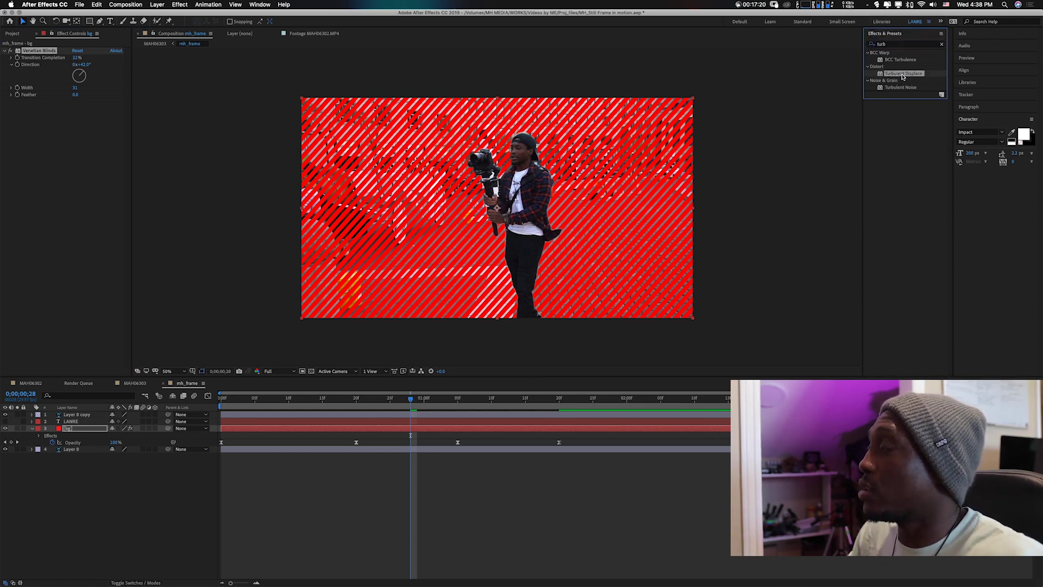
{"action": "double_click", "coordinate": [903, 74]}
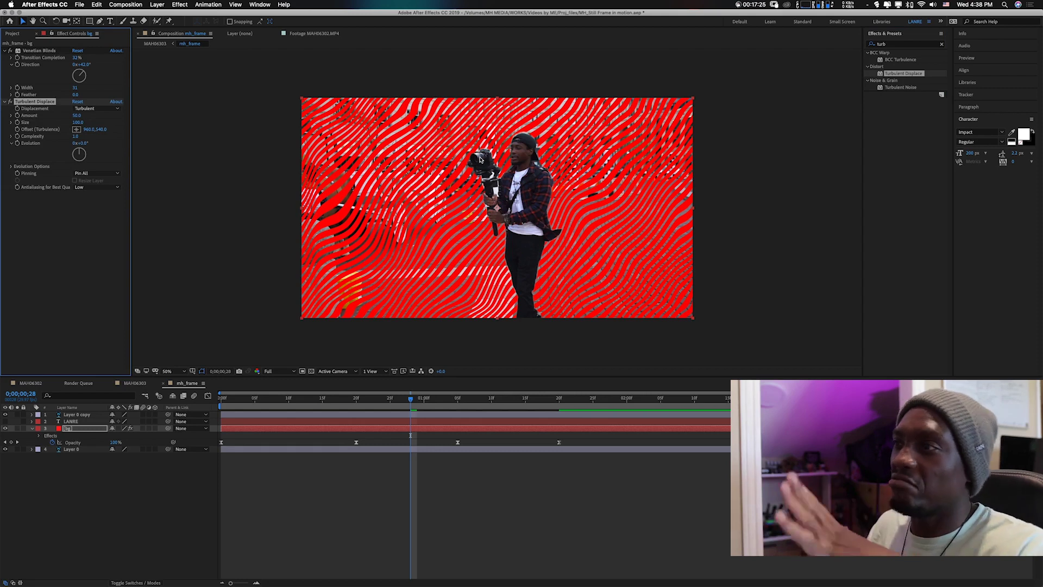
Animate the bg solid's Turbulent Displace Evolution from 0° at 0;00;00;00 to 4x+15° at 0;00;00;29, easing both keyframes.
{"action": "left_click", "coordinate": [224, 395]}
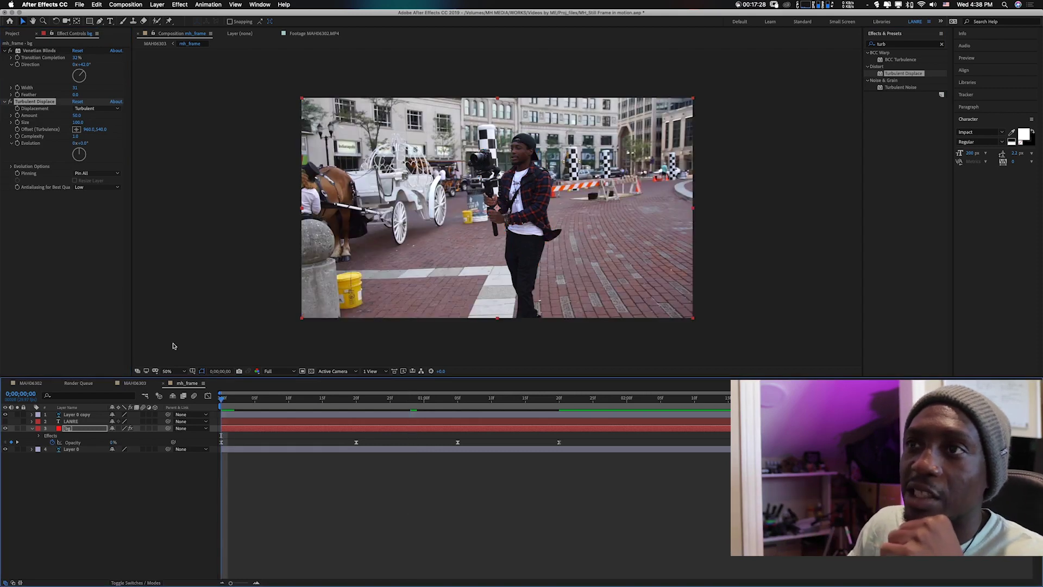
{"action": "left_click", "coordinate": [18, 144]}
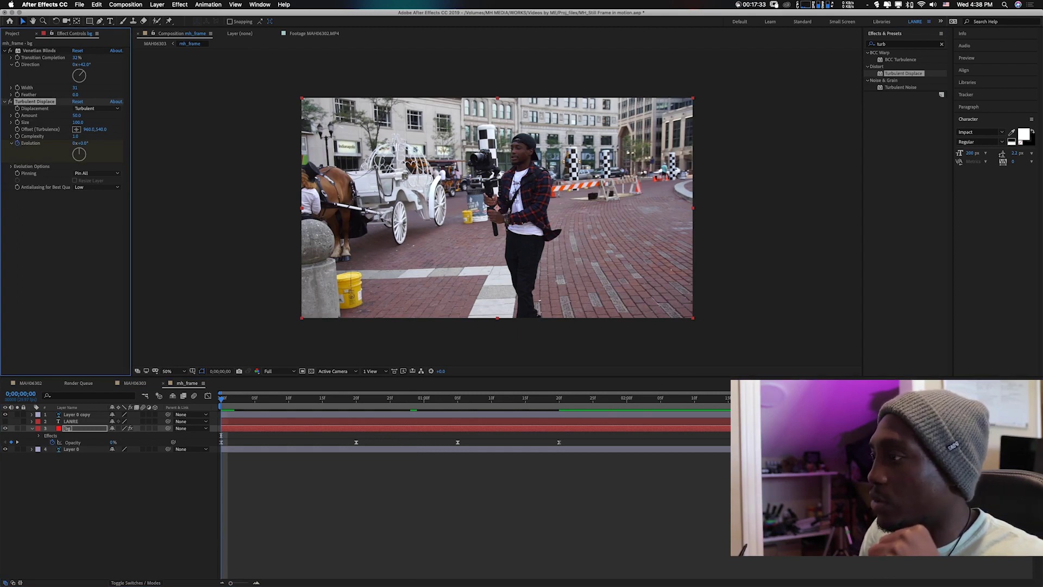
{"action": "left_click", "coordinate": [418, 398]}
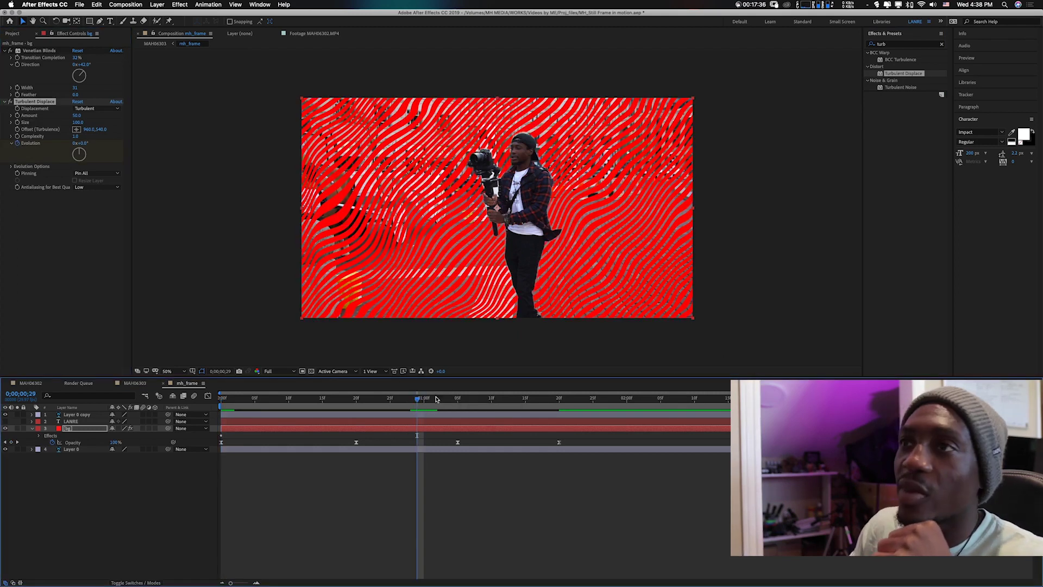
{"action": "left_click_drag", "start_coordinate": [81, 144], "coordinate": [750, 269]}
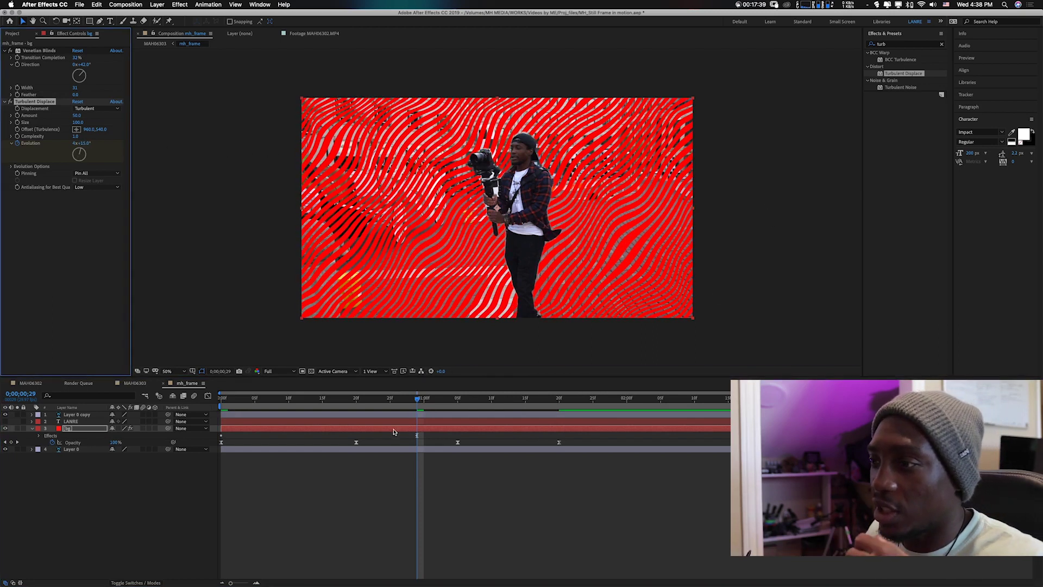
{"action": "key", "text": "u"}
{"action": "left_click", "coordinate": [424, 442]}
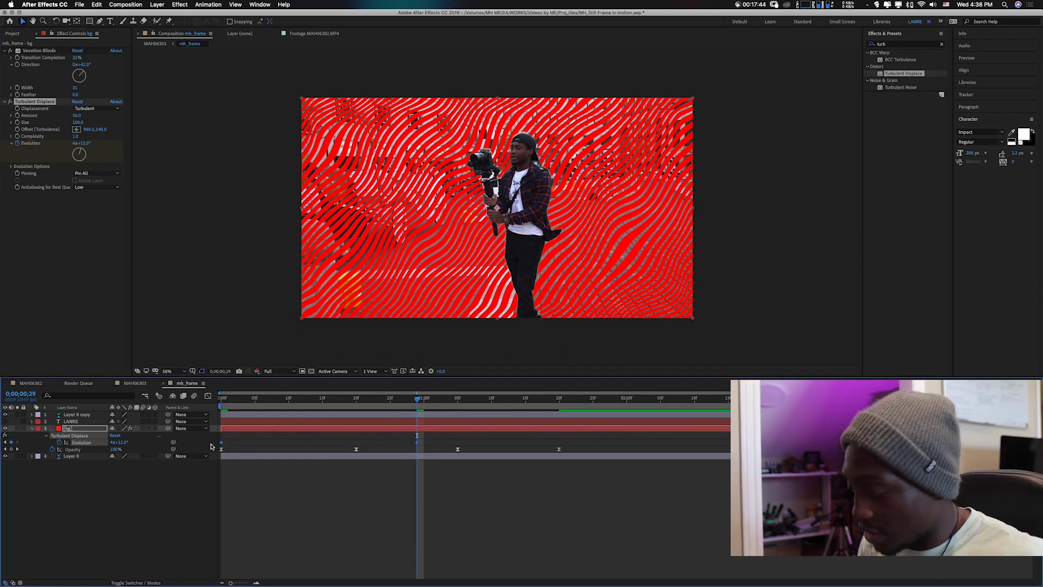
{"action": "left_click", "coordinate": [439, 430]}
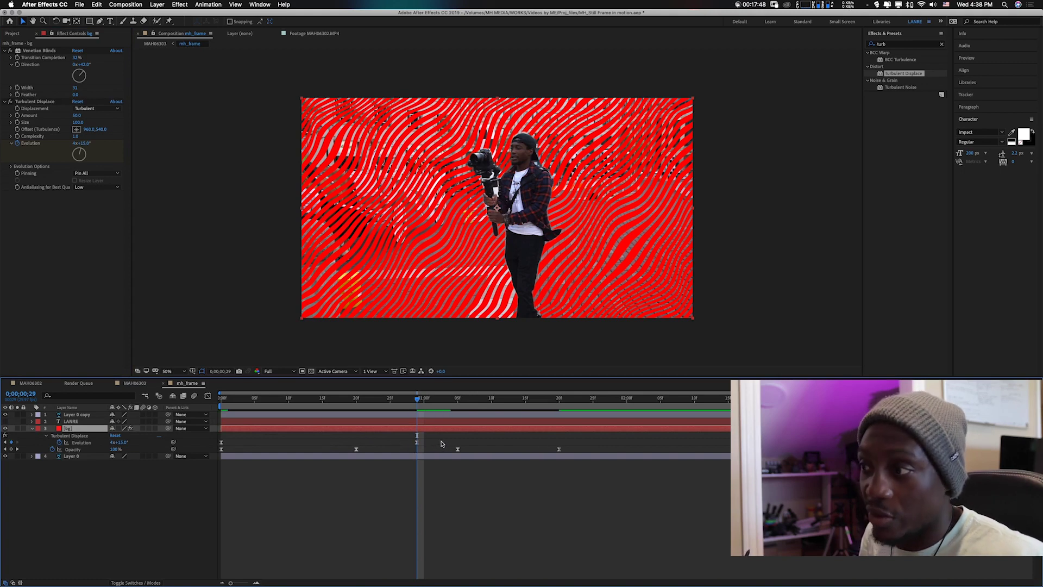
Slow the distortion by moving the end Evolution keyframe well past the bg fade-out, and preview it in mh_frame and MAH06303.
{"action": "left_click_drag", "start_coordinate": [417, 443], "coordinate": [563, 445]}
{"action": "left_click", "coordinate": [221, 399]}
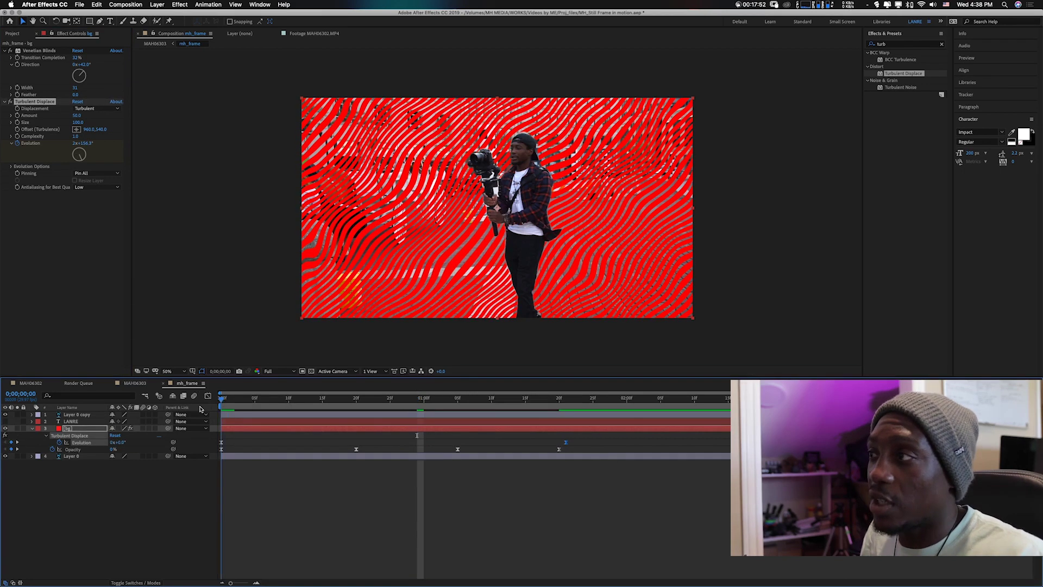
{"action": "key", "text": "space"}
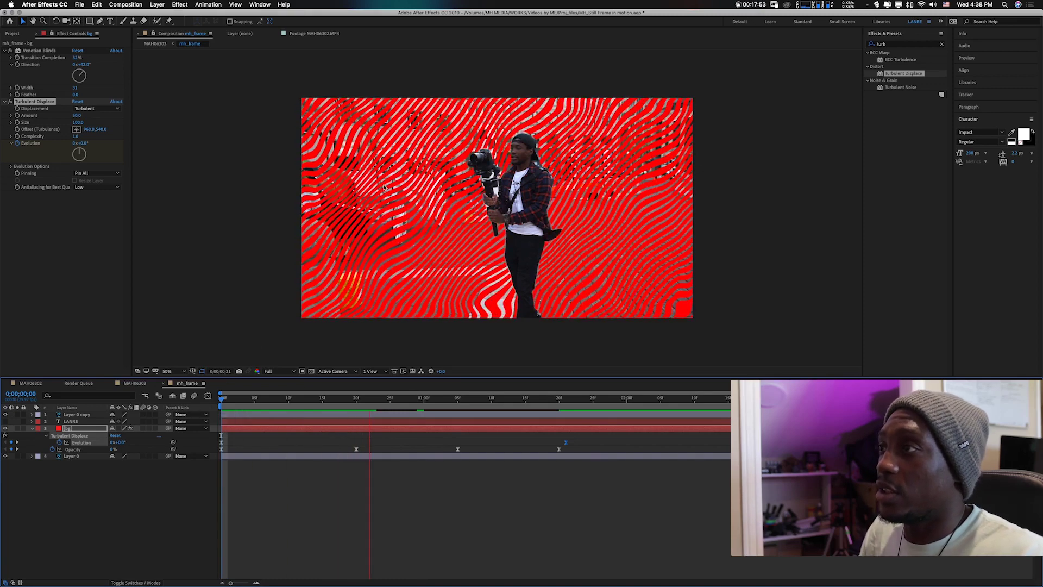
{"action": "key", "text": "space"}
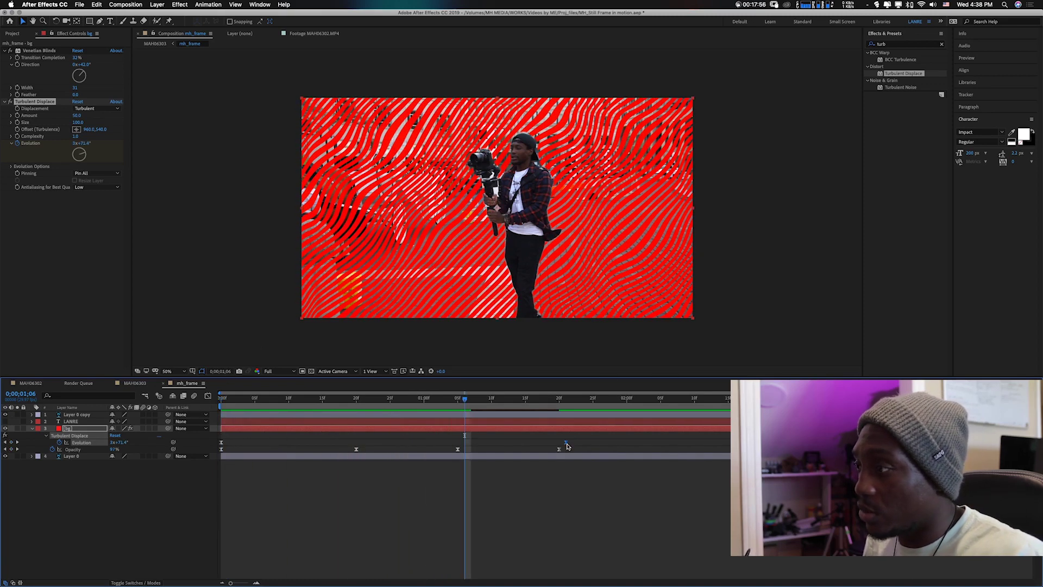
{"action": "key", "text": "Delete"}
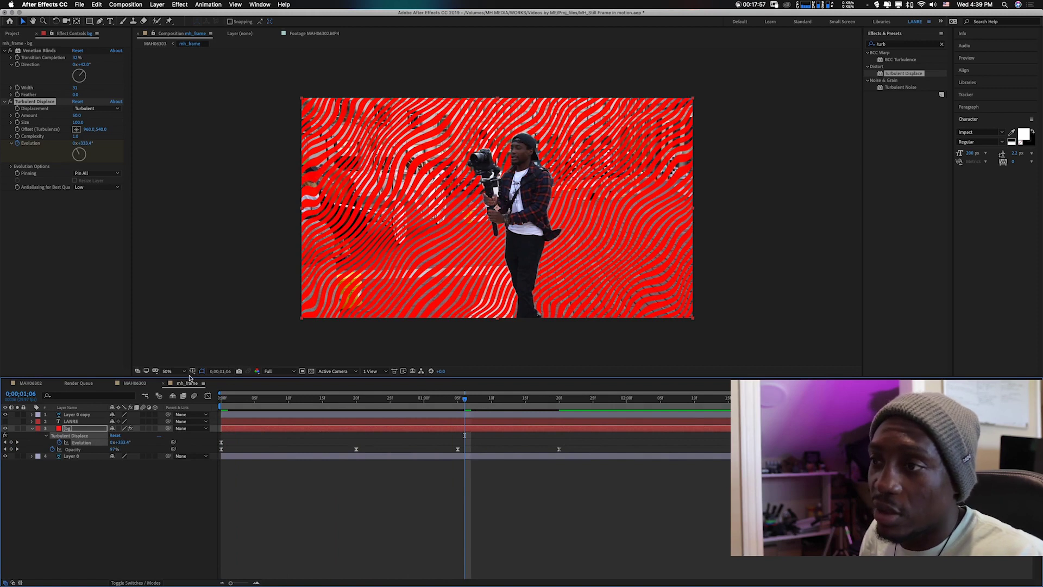
{"action": "left_click", "coordinate": [131, 384]}
{"action": "left_click", "coordinate": [227, 404]}
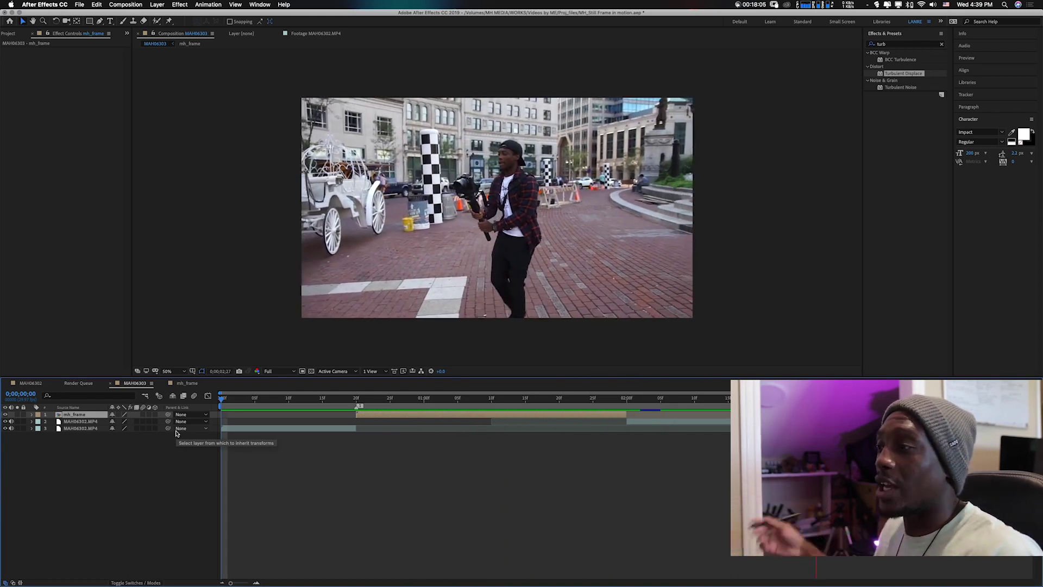
{"action": "key", "text": "space"}
Turn on the hidden name text layer's visibility in mh_frame with the playhead at 0;00;00;20.
{"action": "left_click", "coordinate": [186, 383]}
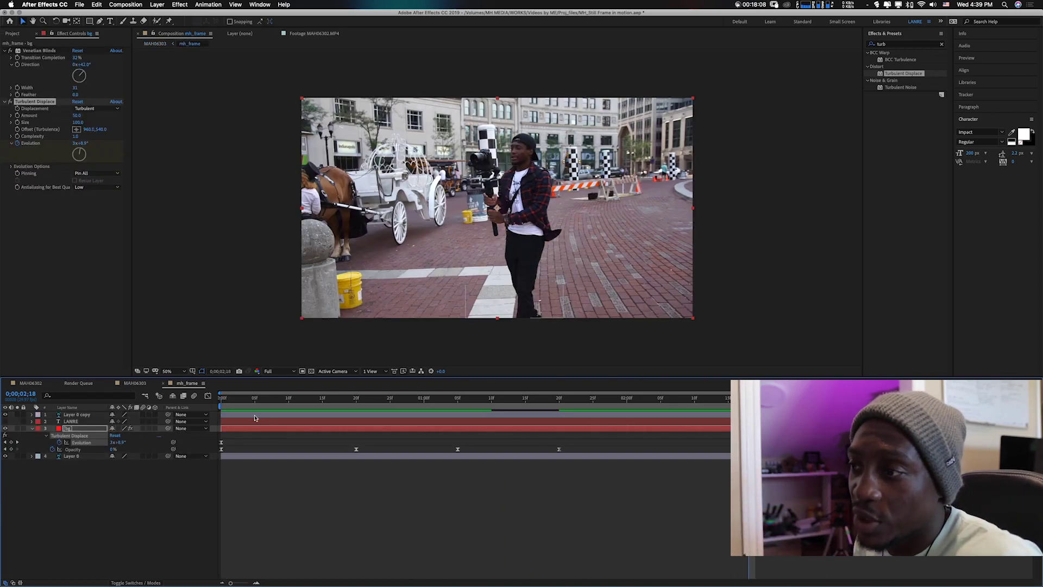
{"action": "left_click_drag", "start_coordinate": [270, 407], "coordinate": [354, 409]}
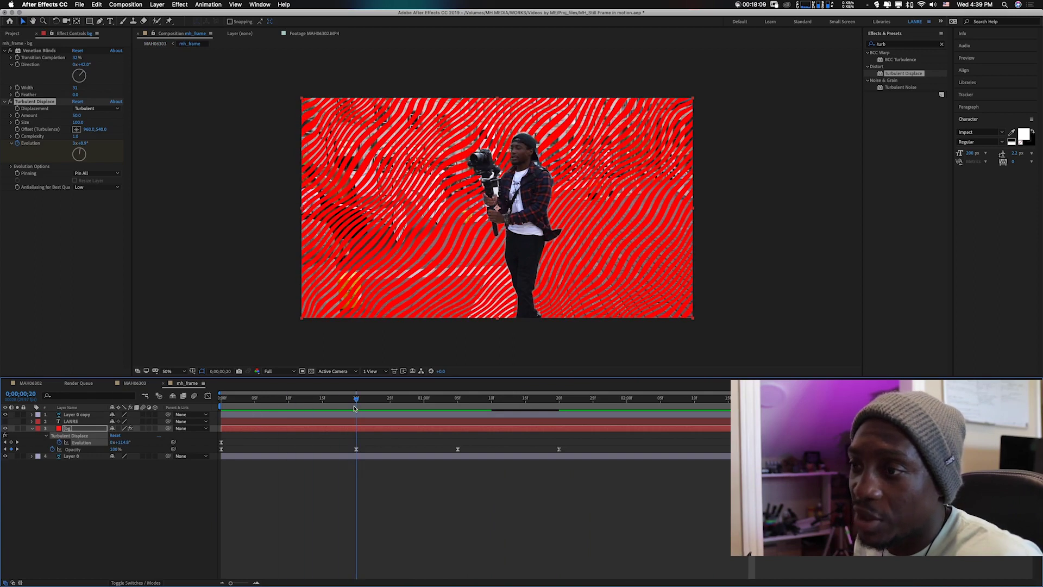
{"action": "key", "text": "super+Up"}
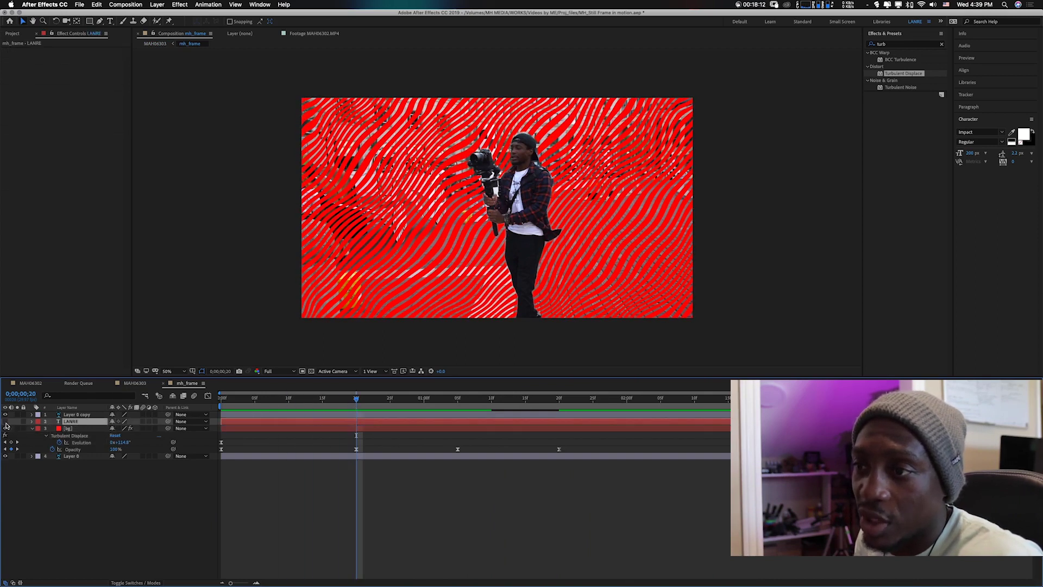
{"action": "left_click", "coordinate": [5, 422]}
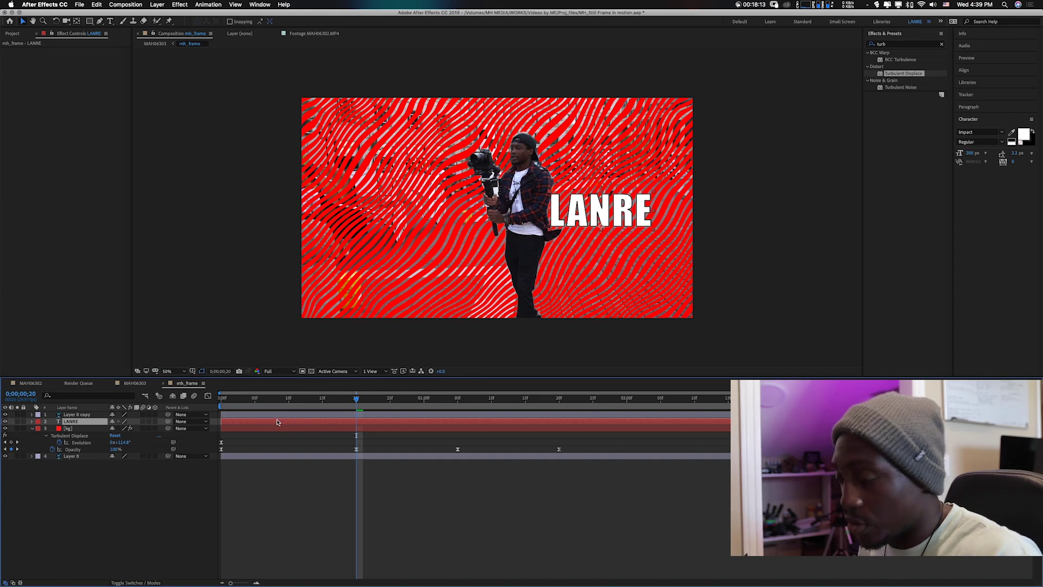
Fade the name text in with eased opacity keyframes of 0% at 0;00;00;13 and 100% at 0;00;01;00.
{"action": "key", "text": "t"}
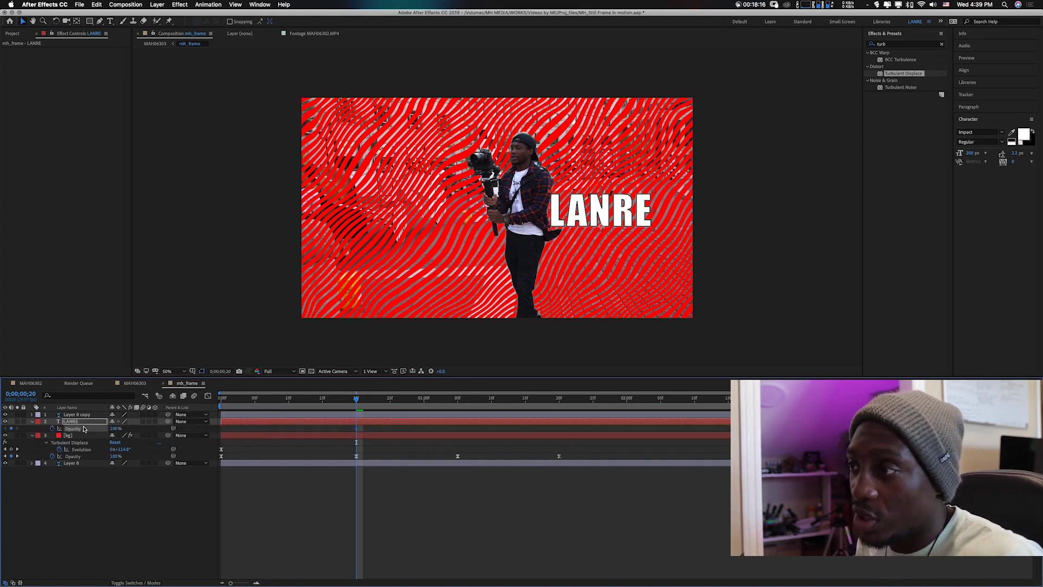
{"action": "left_click_drag", "start_coordinate": [327, 402], "coordinate": [309, 402]}
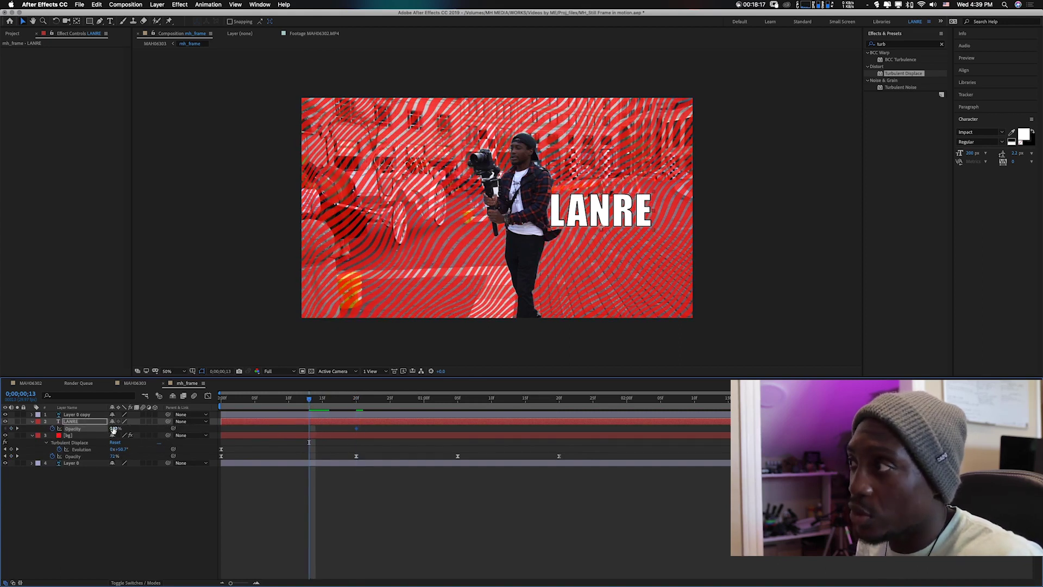
{"action": "type", "text": "0"}
{"action": "key", "text": "Return"}
{"action": "left_click", "coordinate": [357, 429]}
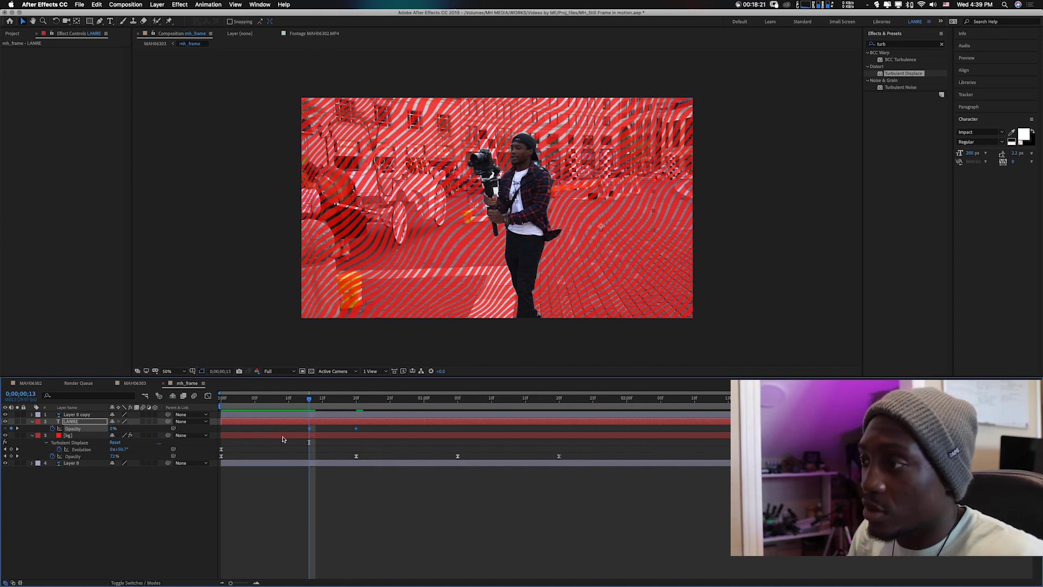
{"action": "left_click", "coordinate": [331, 431]}
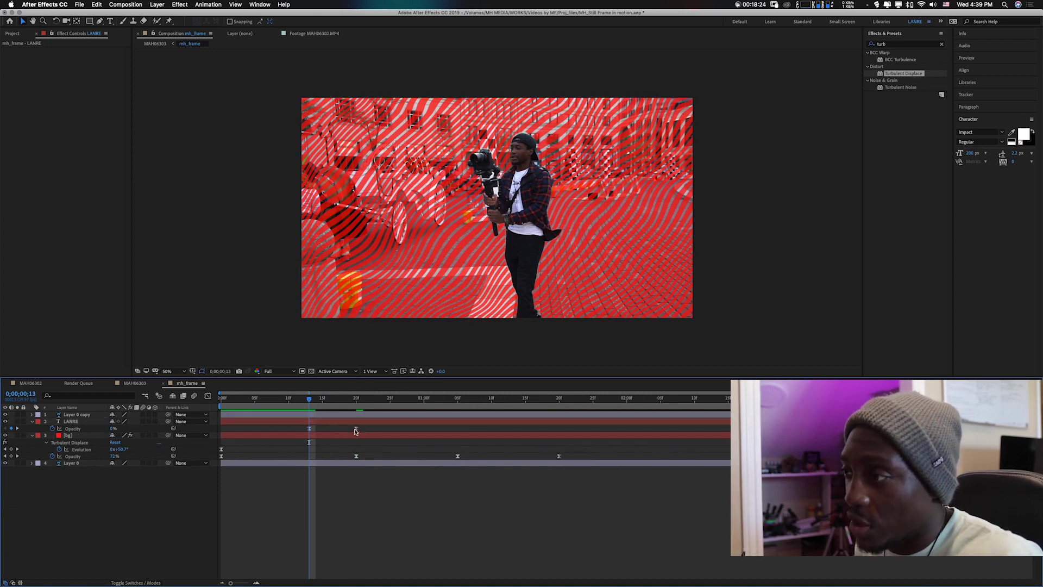
{"action": "left_click_drag", "start_coordinate": [356, 430], "coordinate": [410, 433]}
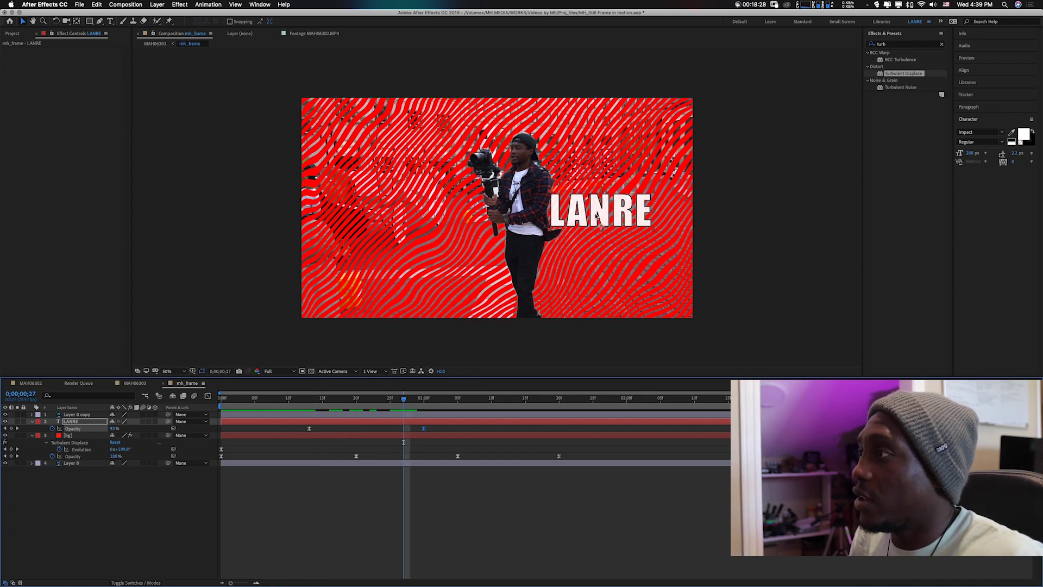
Enlarge the name text, place it behind the cutout in the frame's lower-left area, and preview mh_frame from the start.
{"action": "left_click_drag", "start_coordinate": [597, 217], "coordinate": [523, 276]}
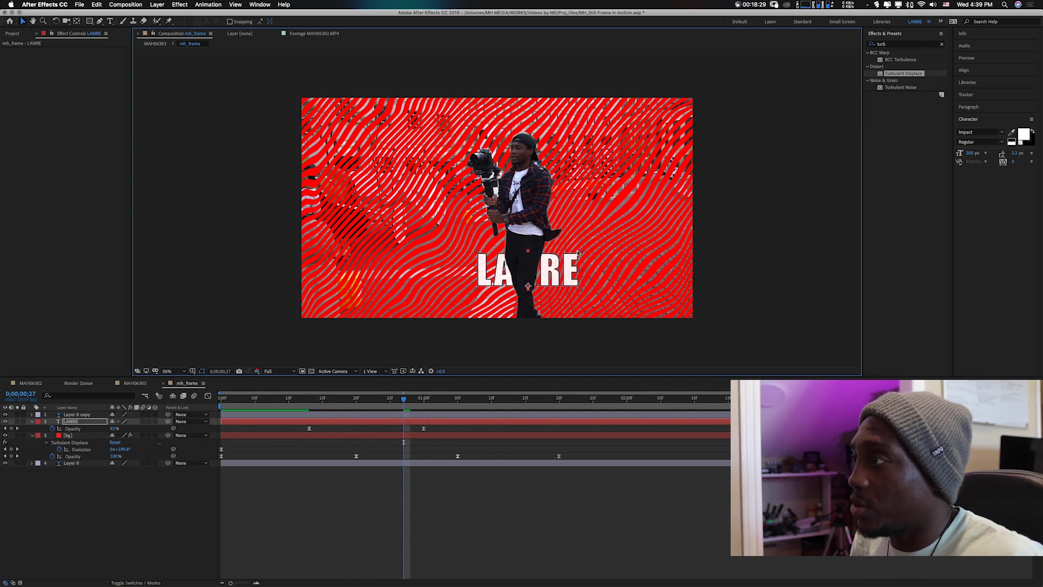
{"action": "left_click_drag", "start_coordinate": [581, 254], "coordinate": [745, 212]}
{"action": "left_click_drag", "start_coordinate": [564, 252], "coordinate": [448, 269]}
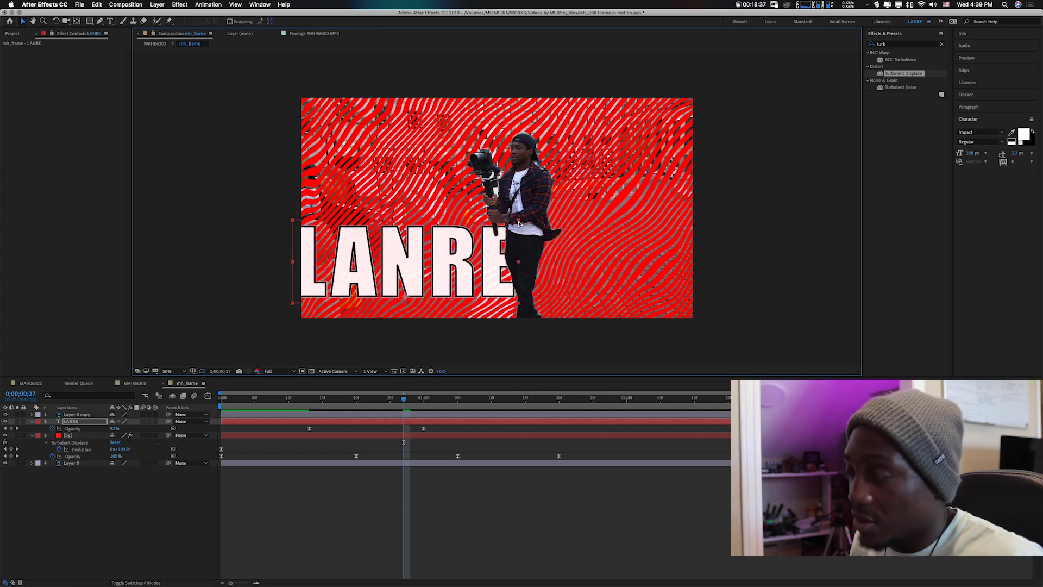
{"action": "left_click_drag", "start_coordinate": [519, 223], "coordinate": [461, 298]}
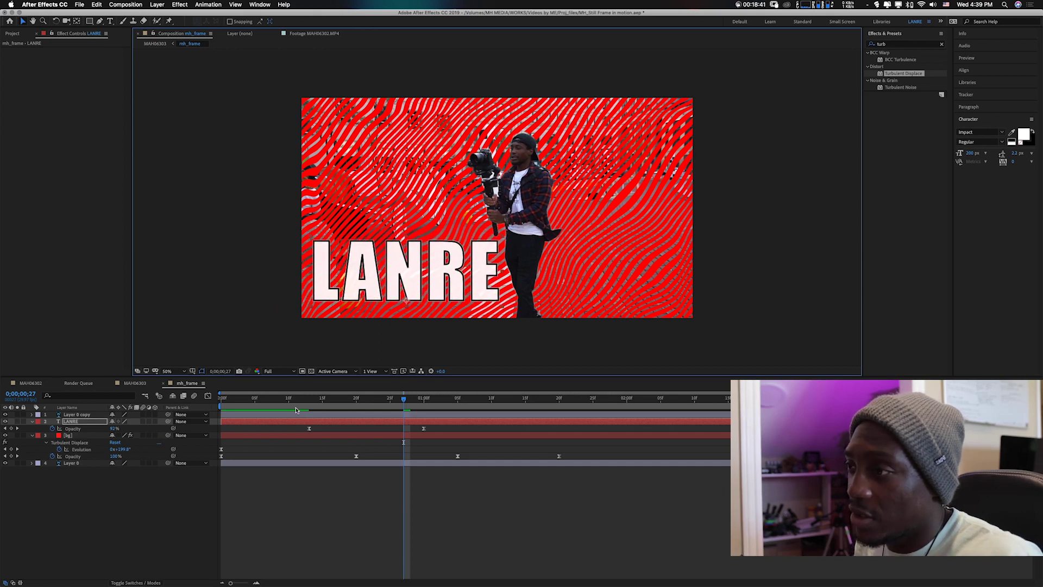
{"action": "key", "text": "Home"}
{"action": "key", "text": "space"}
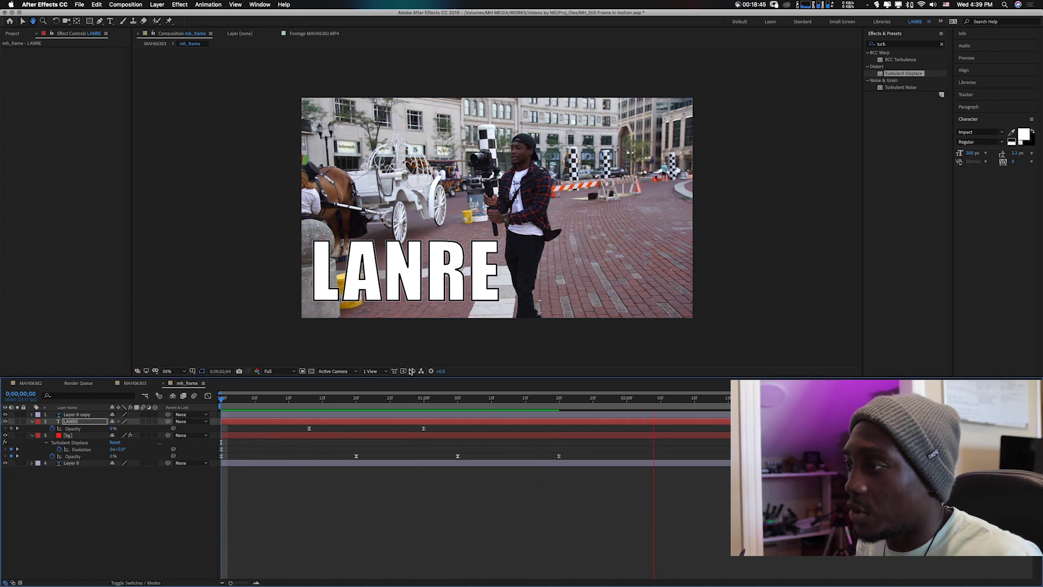
{"action": "key", "text": "space"}
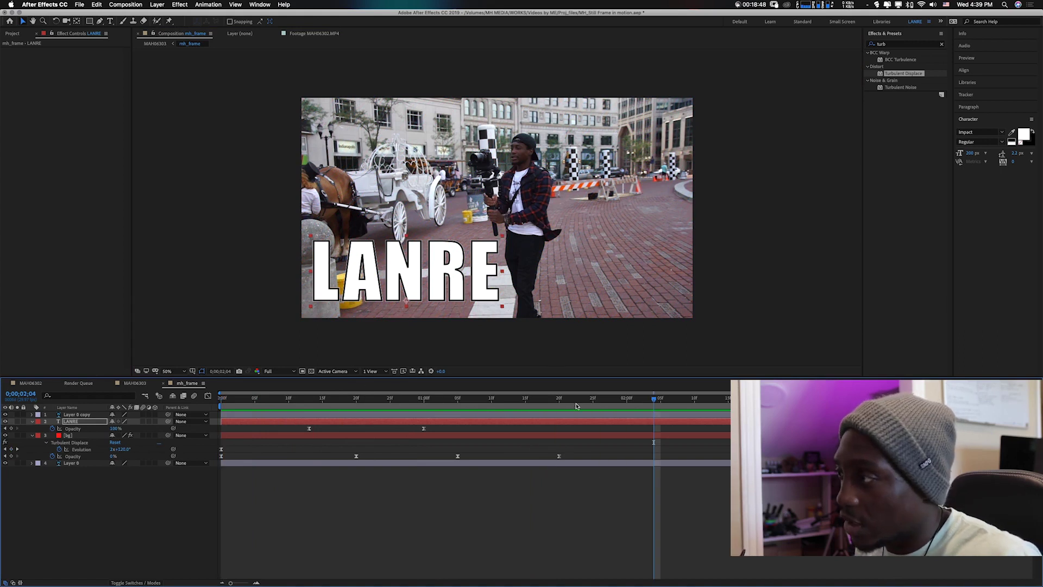
Fade the name text out from 100% opacity at 0;00;01;15 to invisible at 0;00;01;25, and preview the effect in MAH06303.
{"action": "left_click_drag", "start_coordinate": [554, 407], "coordinate": [525, 409]}
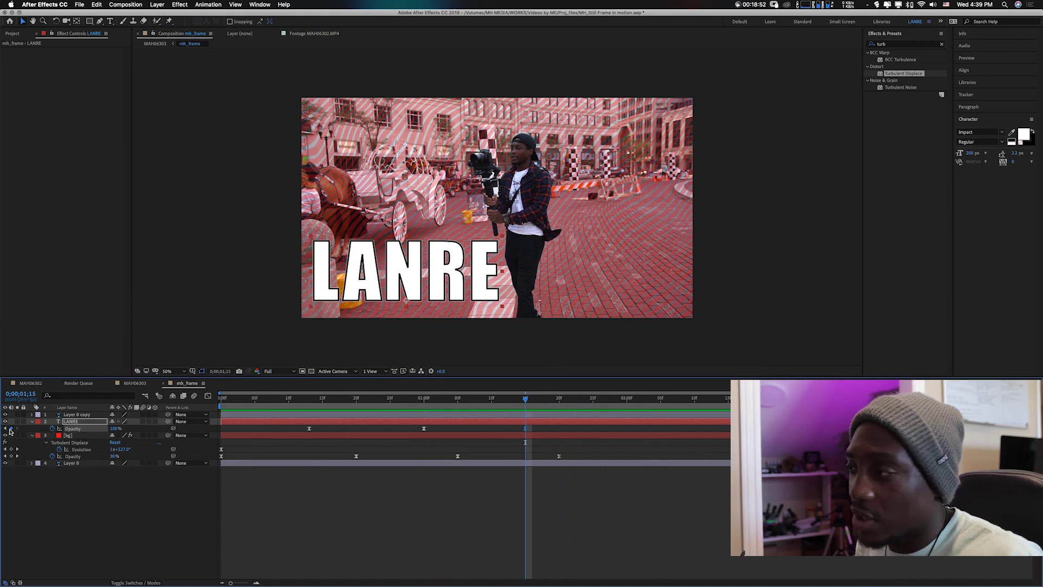
{"action": "key", "text": "shift+Page_Down"}
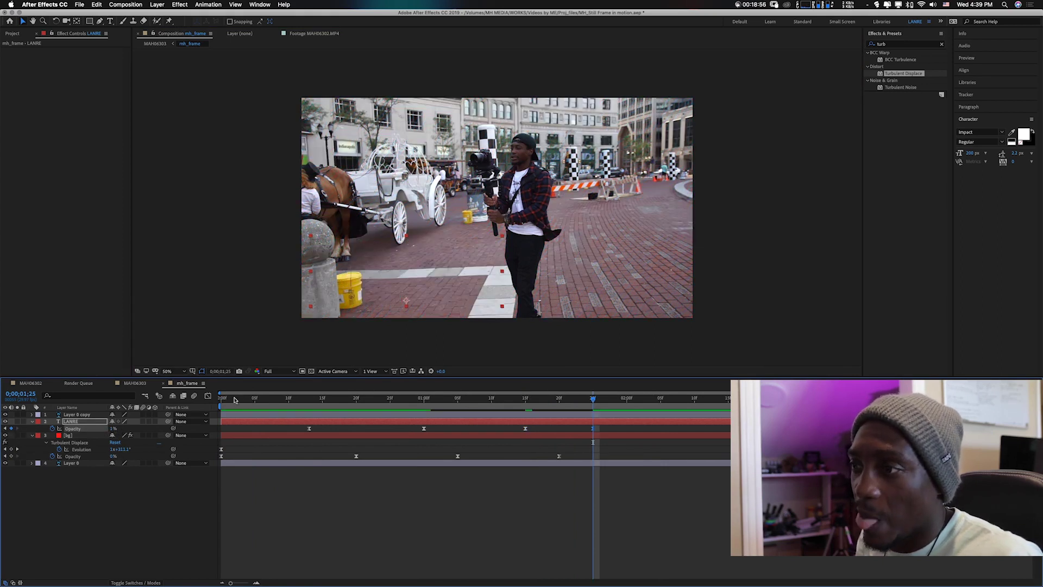
{"action": "left_click", "coordinate": [132, 383]}
{"action": "left_click", "coordinate": [225, 398]}
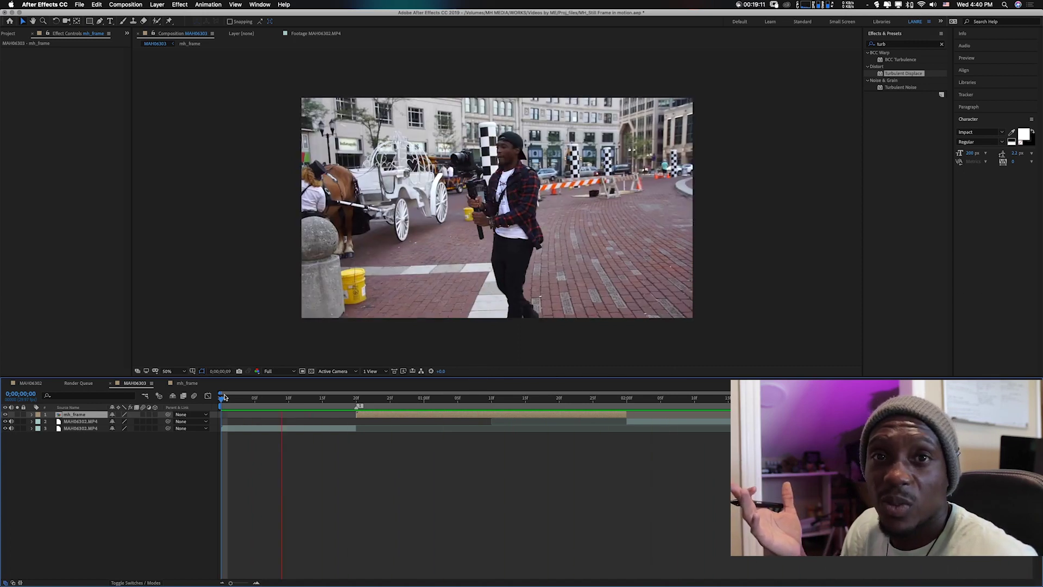
{"action": "key", "text": "space"}
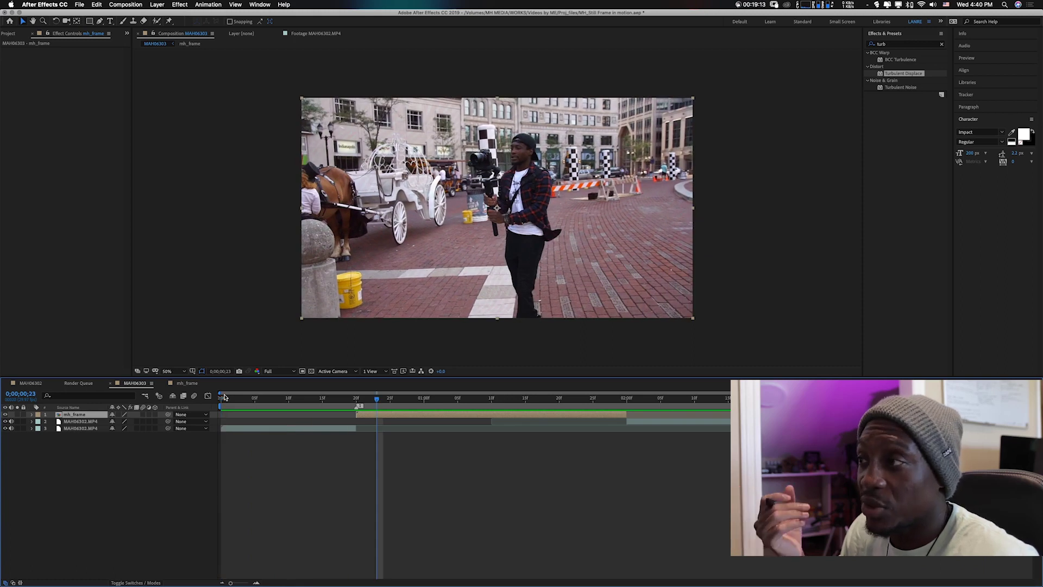